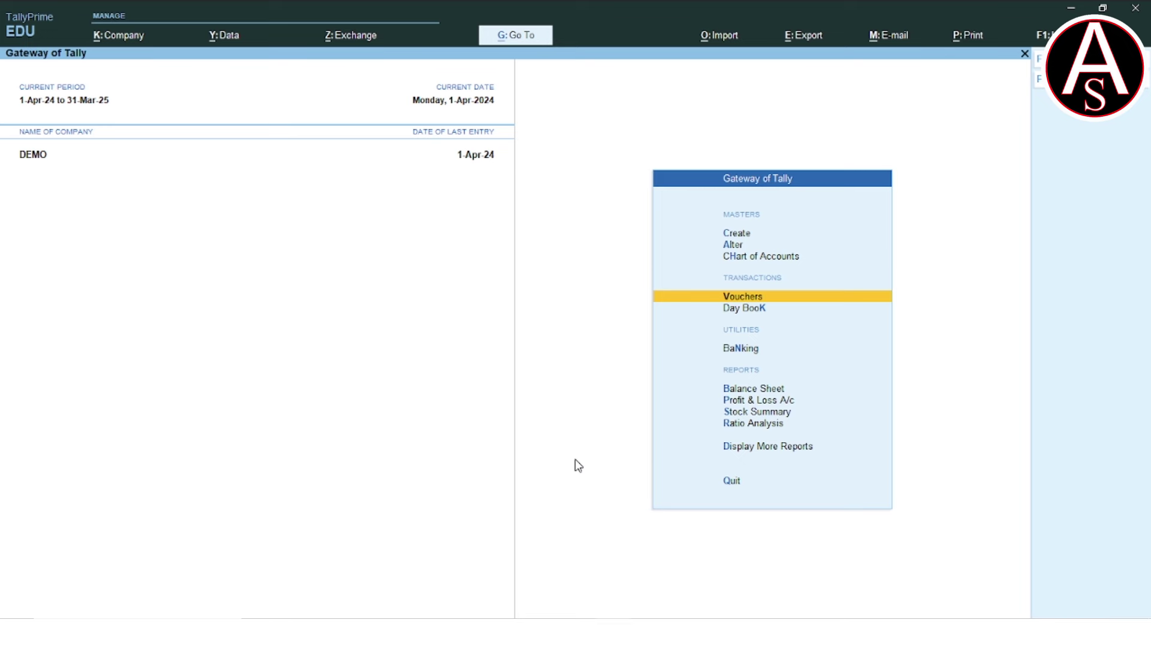
Step: Preview the sales voucher's GST INVOICE printout zoomed in, then return to a blank sales voucher
key(Return)
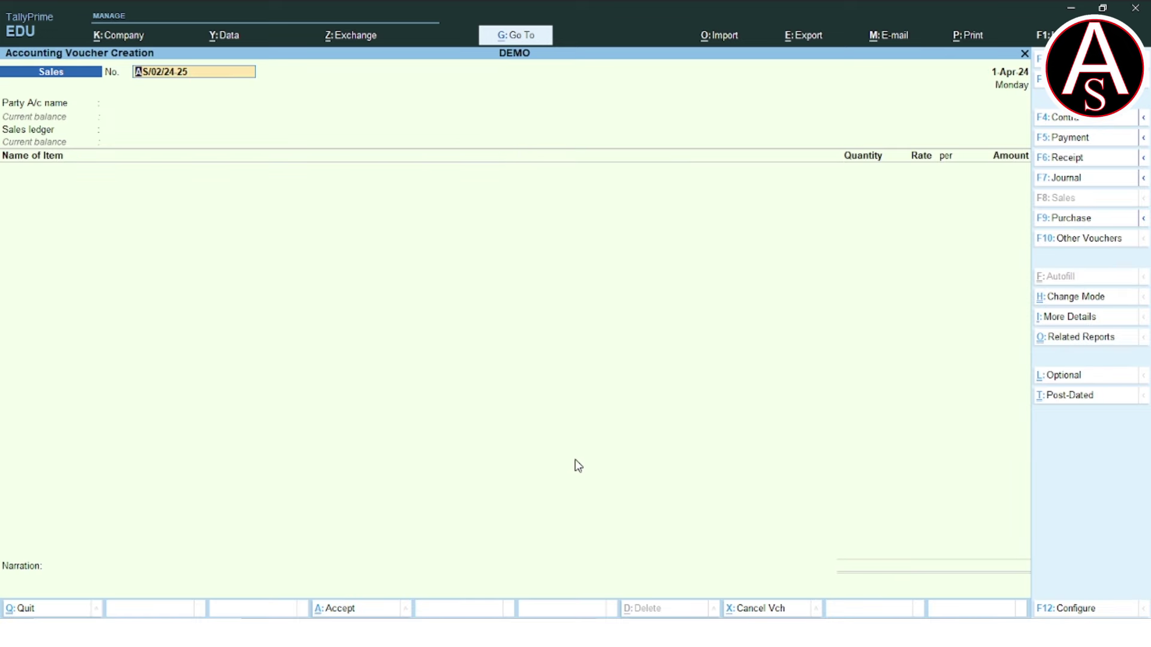
key(ctrl+p)
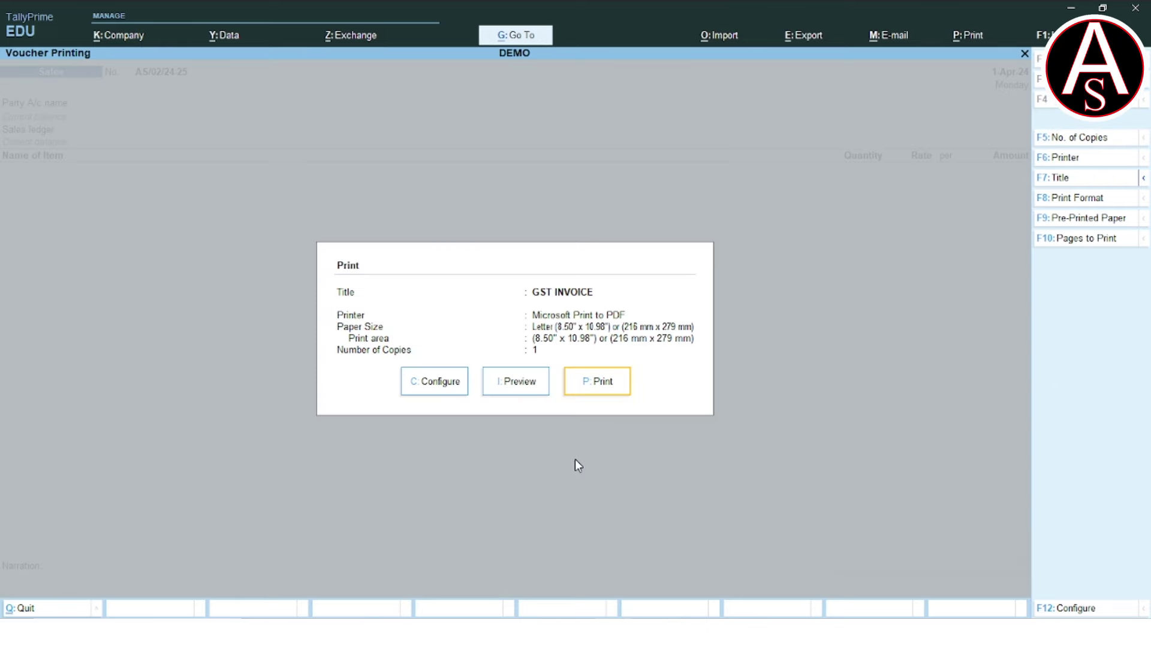
key(i)
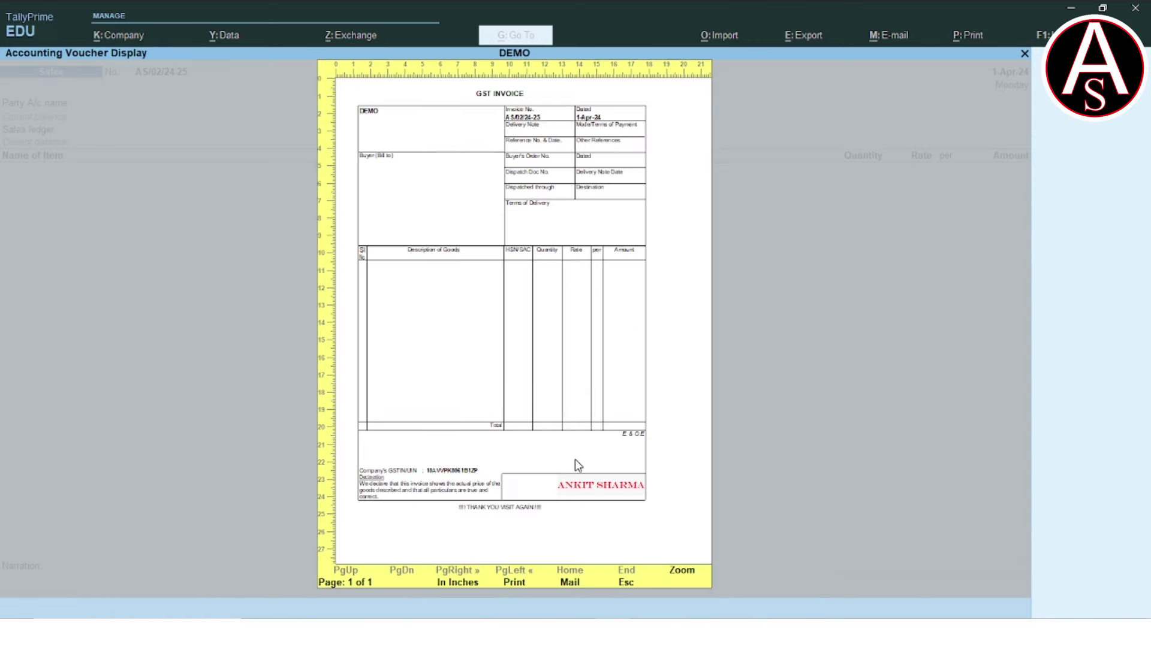
key(z)
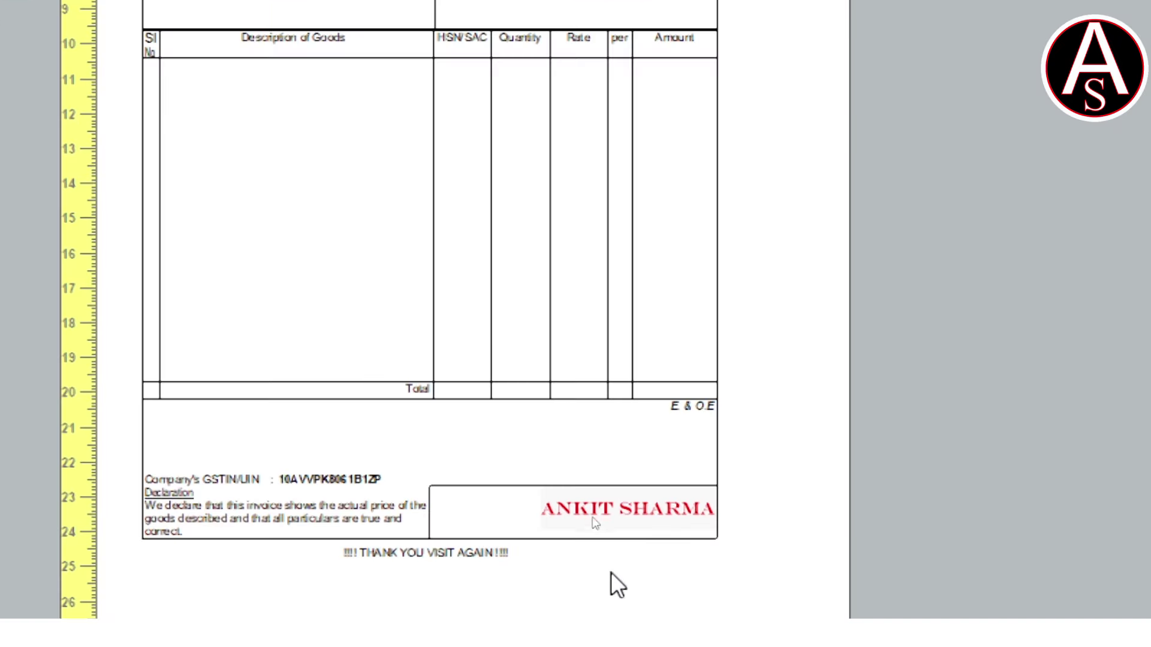
scroll(603, 568, down, 1)
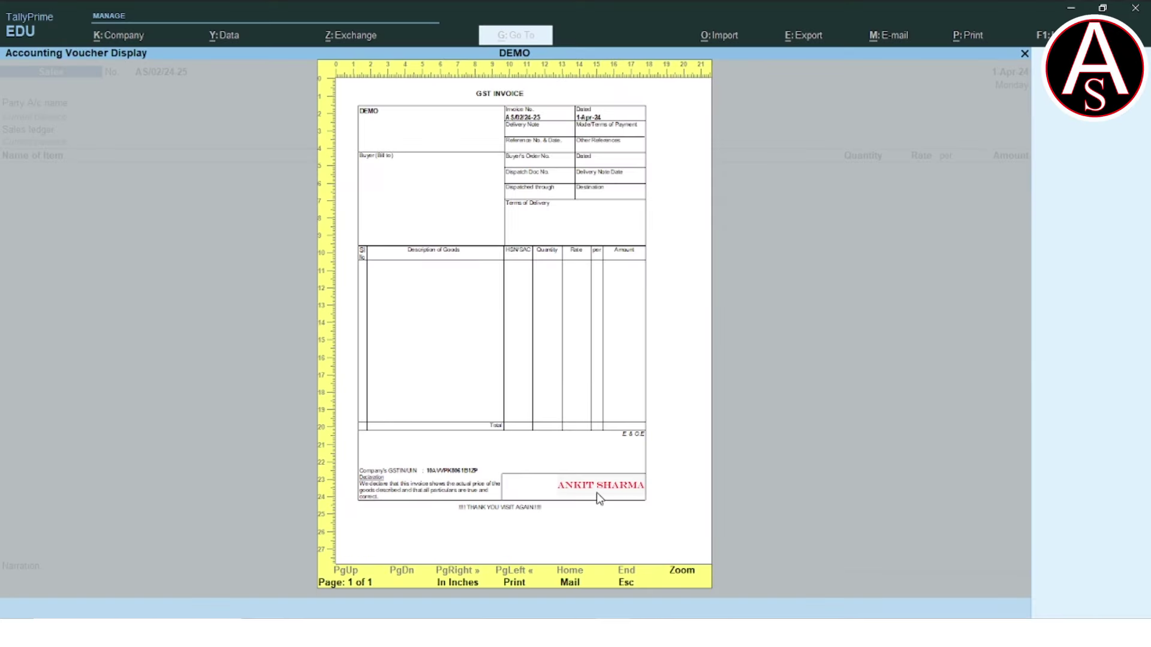
key(Escape)
key(Escape)
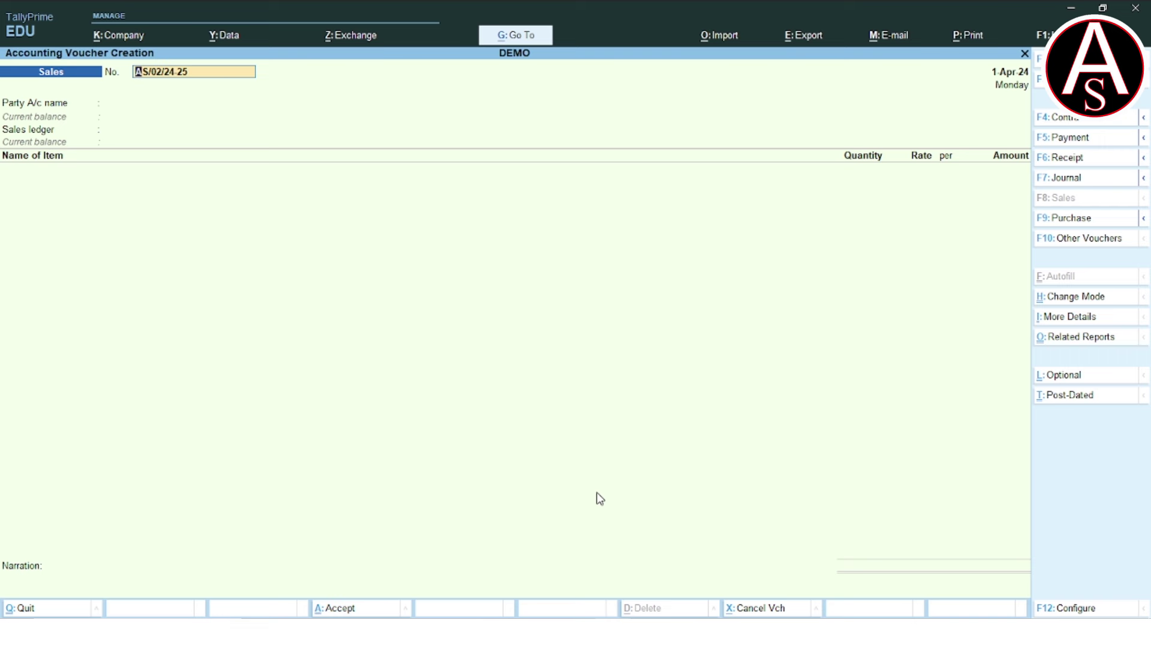
Step: Minimize TallyPrime, create a 'New folder' on the desktop and open it in File Explorer
click(1071, 7)
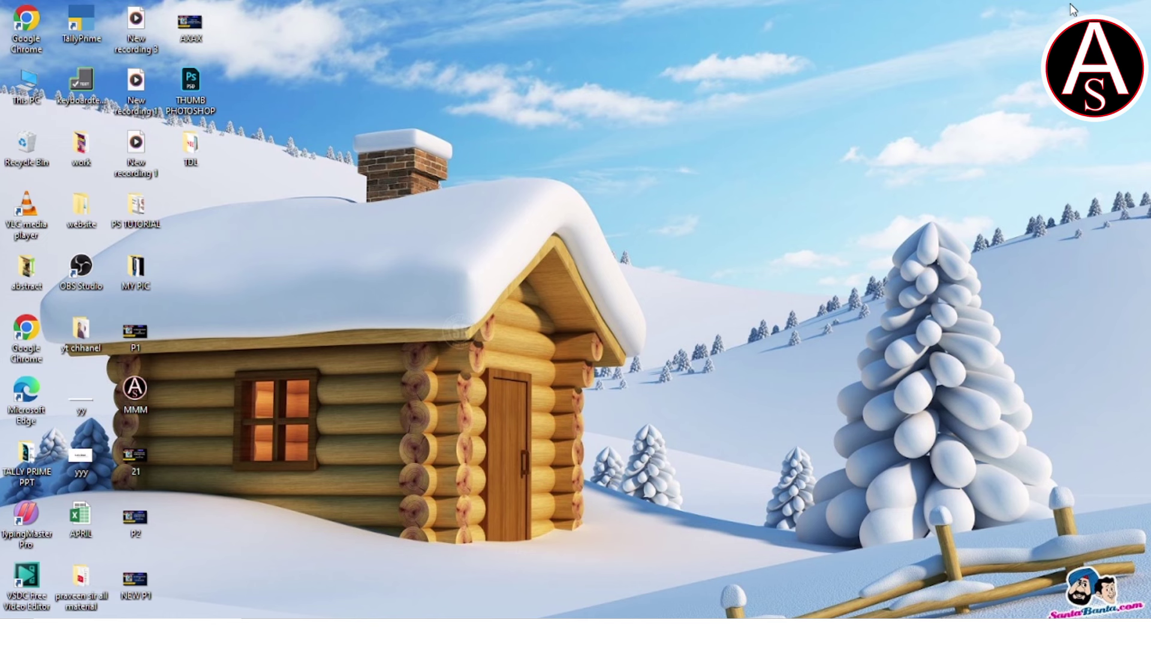
right_click(392, 94)
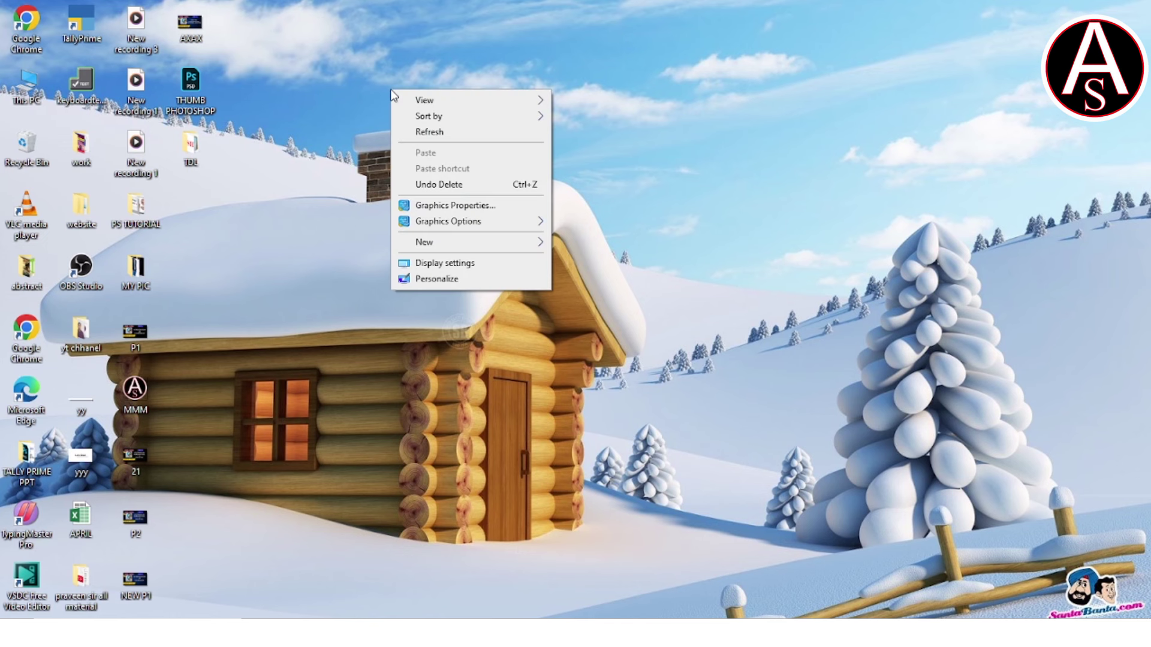
mouse_move(445, 247)
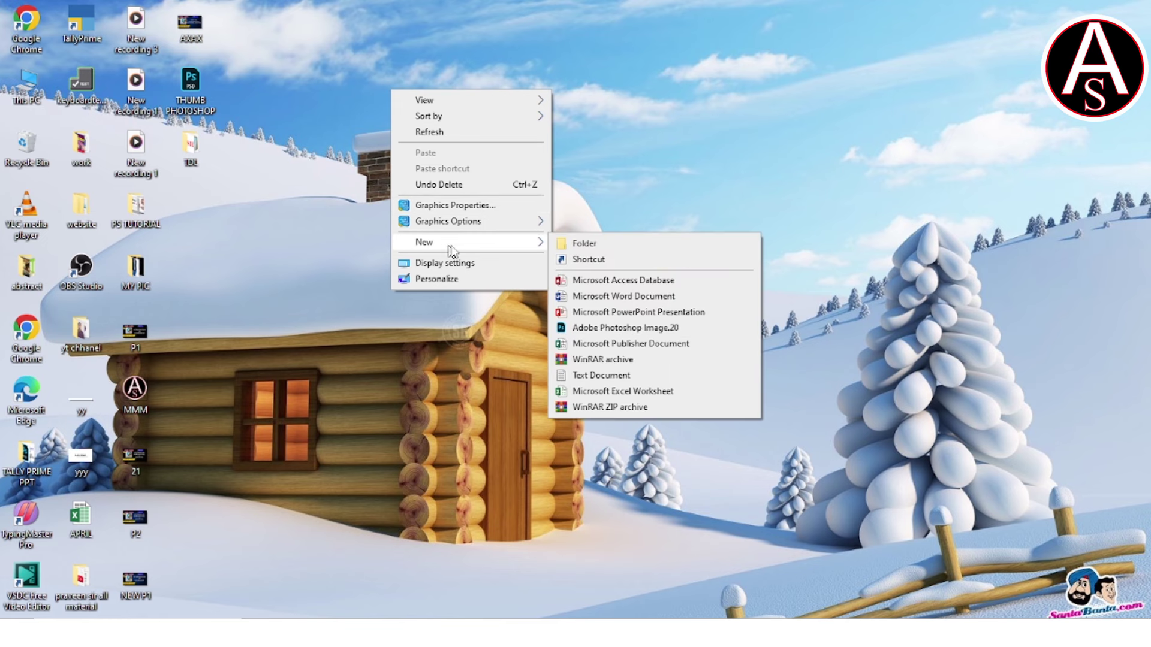
click(572, 245)
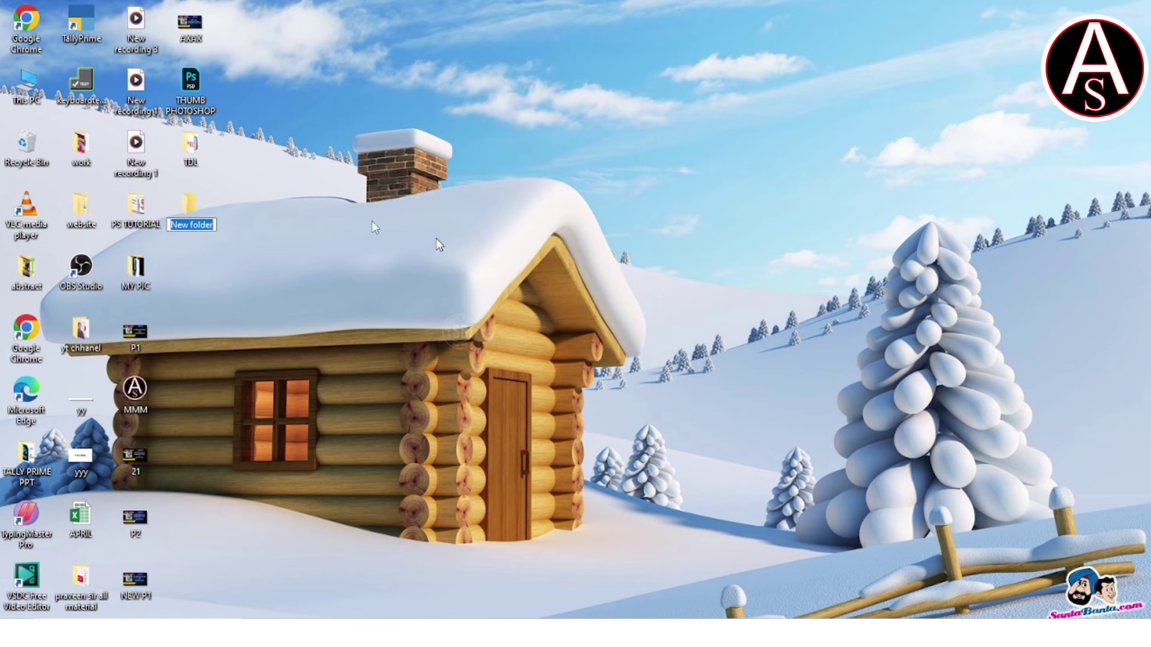
double_click(197, 202)
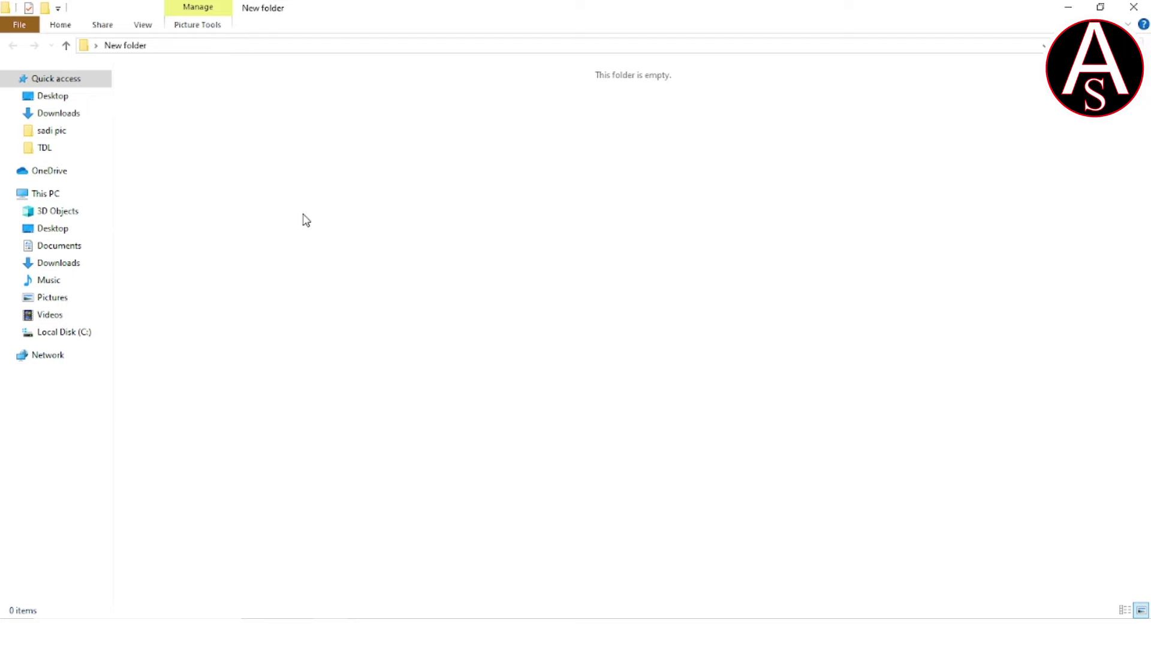
Step: Launch a blank Notepad via Run, then minimize Notepad and the New folder window
key(super+r)
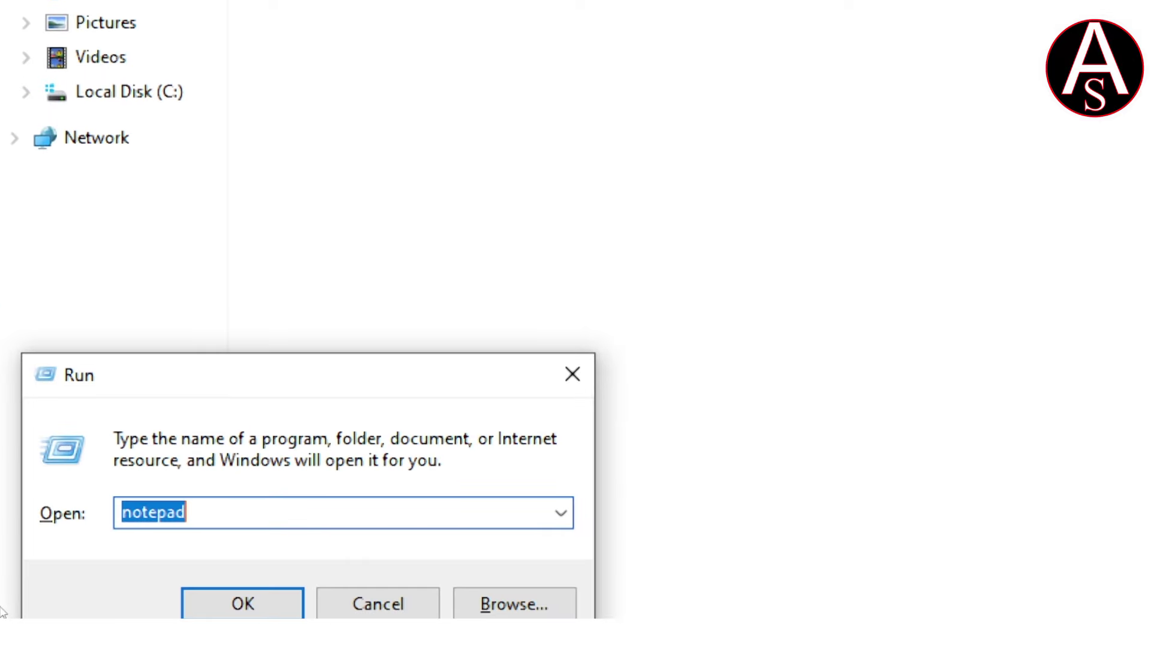
click(206, 603)
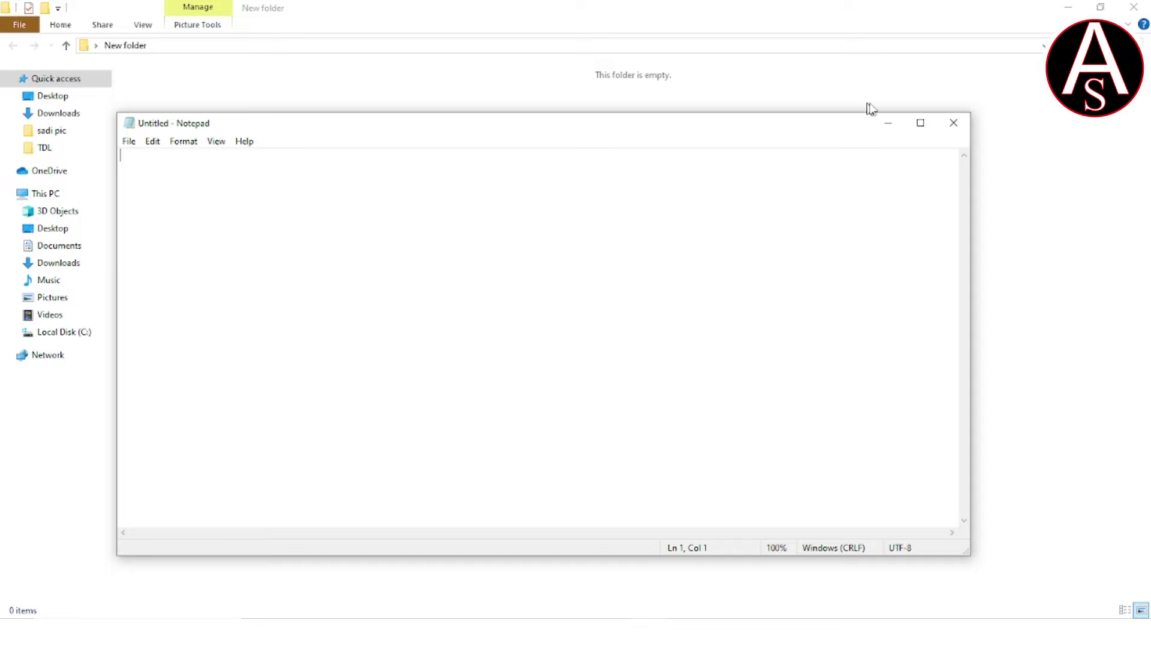
click(887, 123)
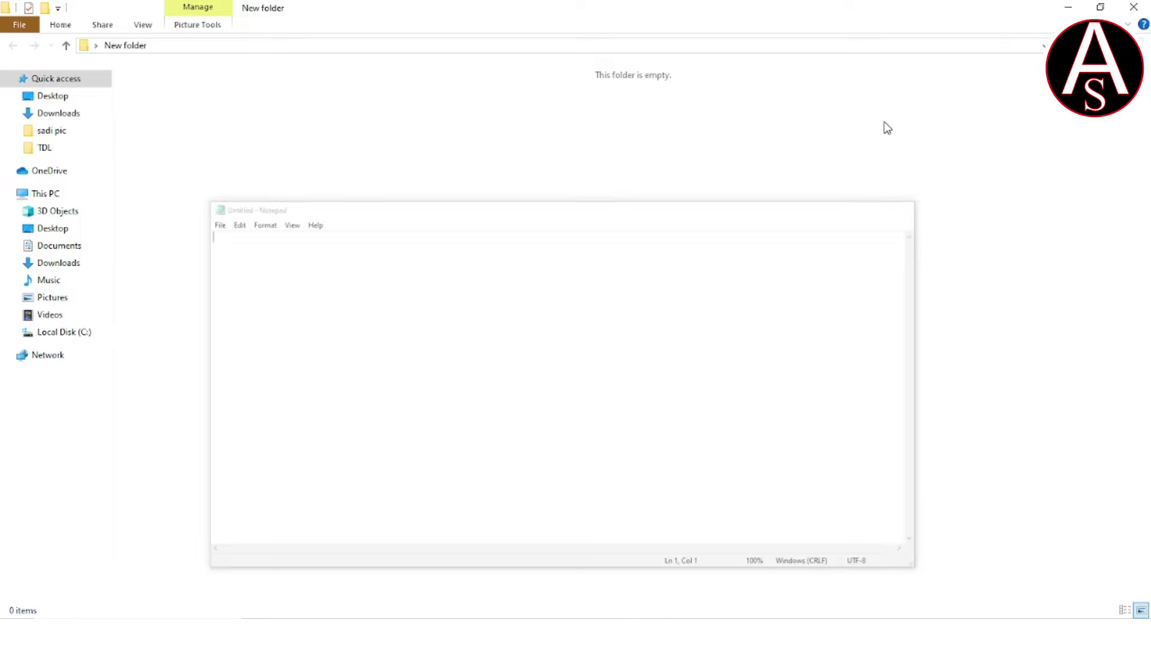
click(1067, 8)
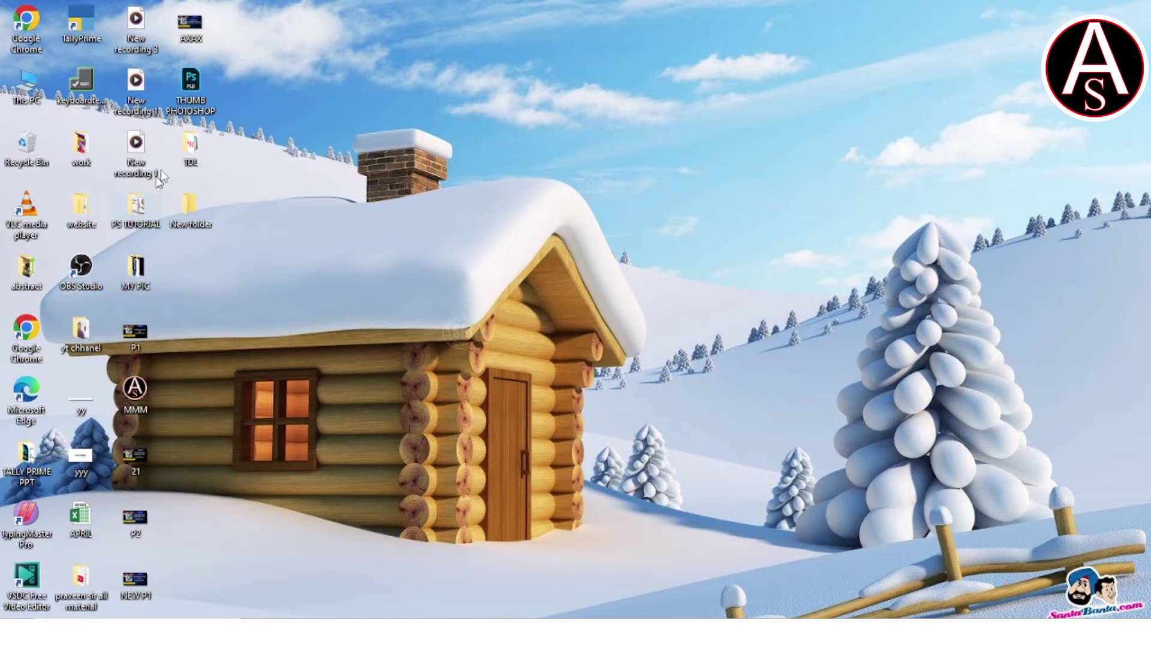
Step: Copy all the code from the TDL file in Desktop\TDL into the blank Untitled Notepad
double_click(188, 150)
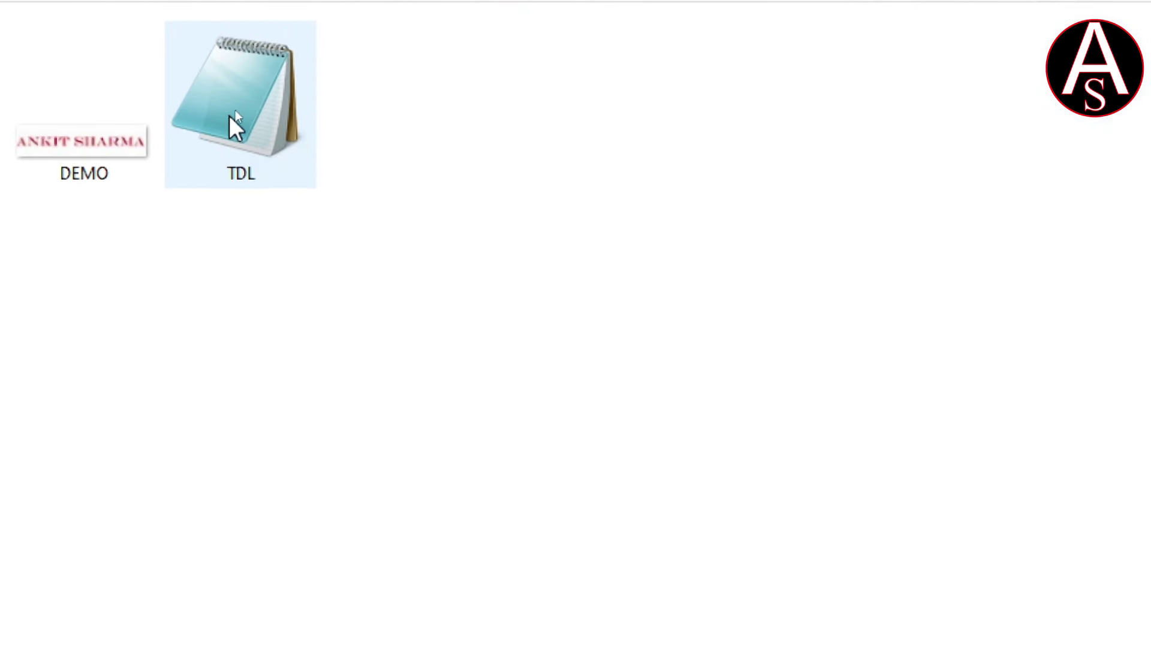
double_click(235, 114)
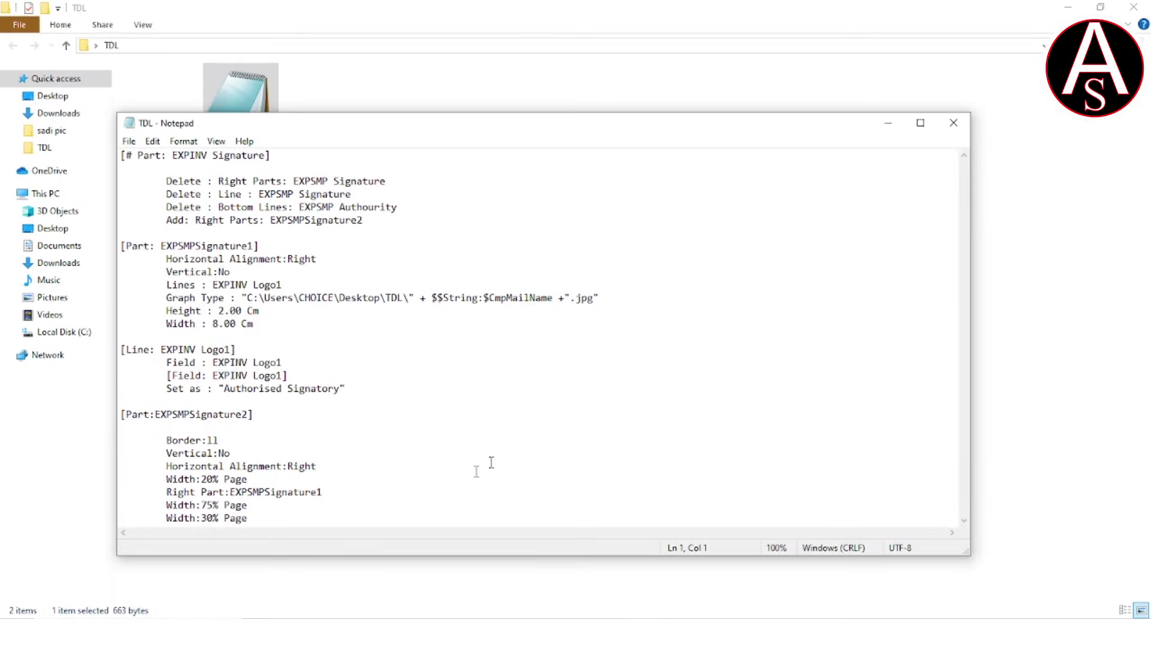
drag(275, 519, 122, 155)
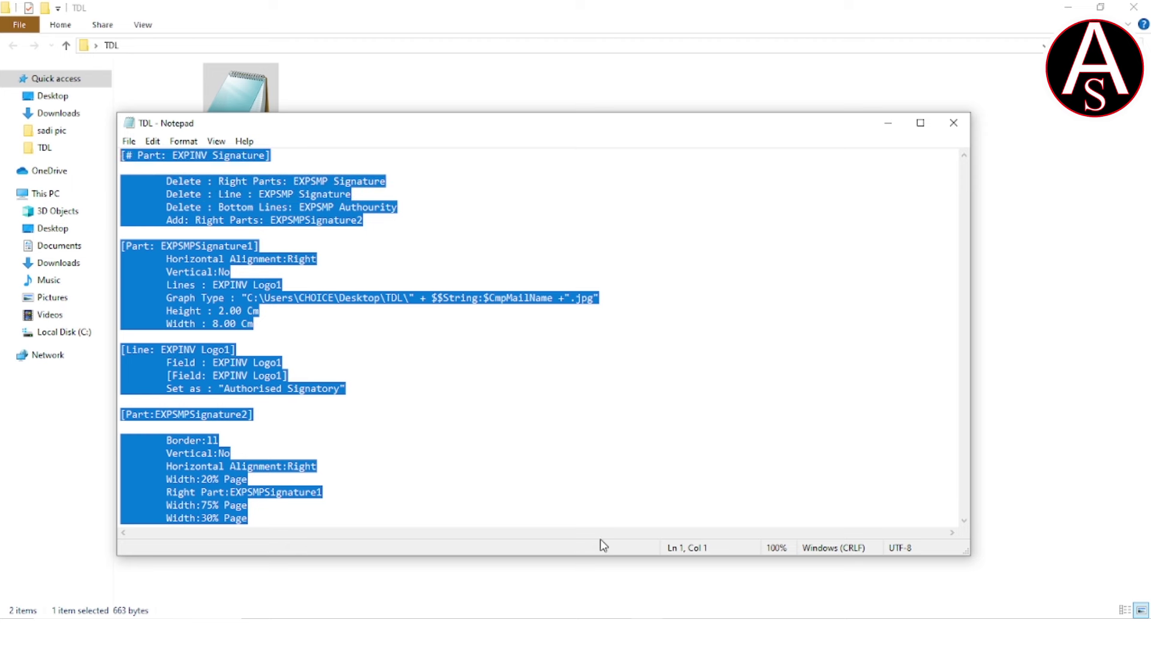
click(636, 637)
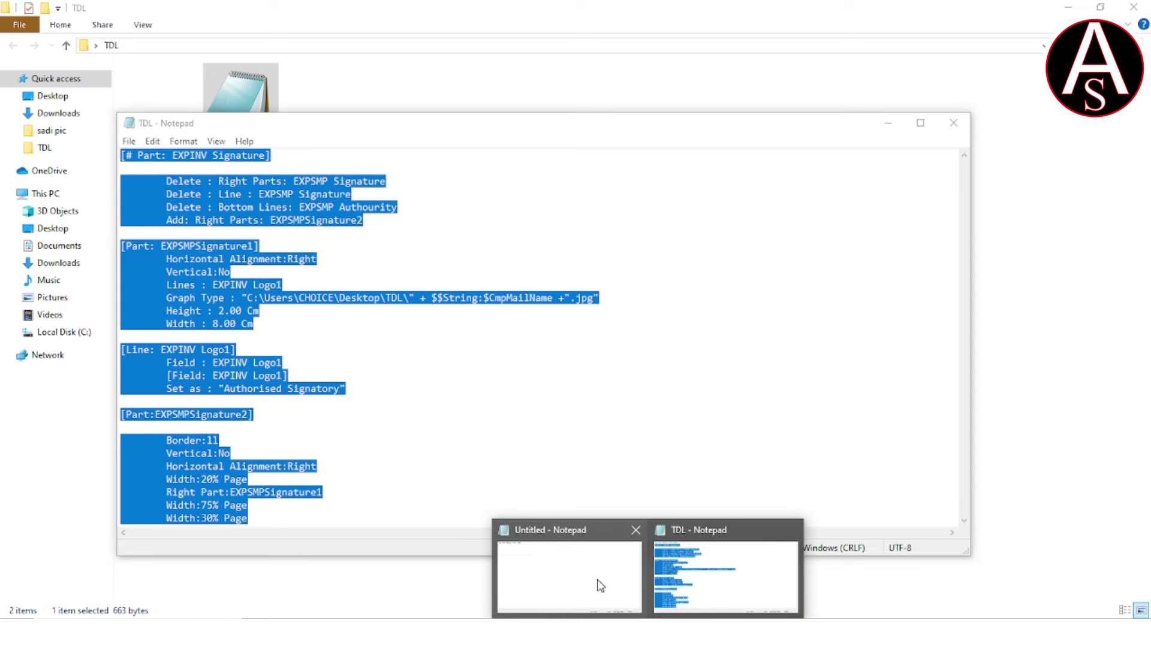
click(601, 590)
text([# Part: EXPINV Signature]  	Delete : Right Parts: EXPSMP Signature 	Delete : Line : EXPSMP Signature 	Delete : Bottom Lines: EXPSMP Authourity 	Add: Right Parts: EXPSMPSignature2  [Part: EXPSMPSignature1] 	Horizontal Alignment:Right 	Vertical:No 	Lines : EXPINV Logo1 	Graph Type : "C:\Users\CHOICE\Desktop\TDL\" + $$String:$CmpMailName +".jpg" 	Height : 2.00 Cm 	Width : 8.00 Cm  [Line: EXPINV Logo1] 	Field : EXPINV Logo1 	[Field: EXPINV Logo1] 	Set as : "Authorised Signatory"  [Part:EXPSMPSignature2]  	Border:ll 	Vertical:No 	Horizontal Alignment:Right 	Width:20% Page 	Right Part:EXPSMPSignature1 	Width:75% Page 	Width:30% Page)
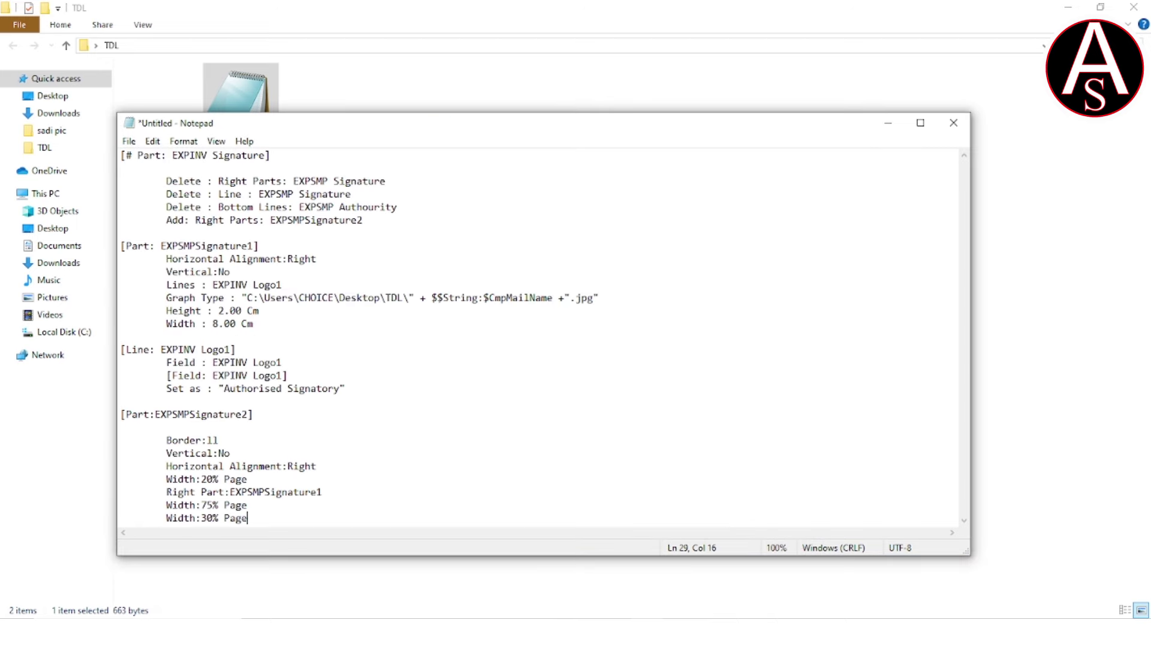
Step: Maximize Notepad and highlight the Desktop TDL image folder path on the Graph Type line
click(921, 123)
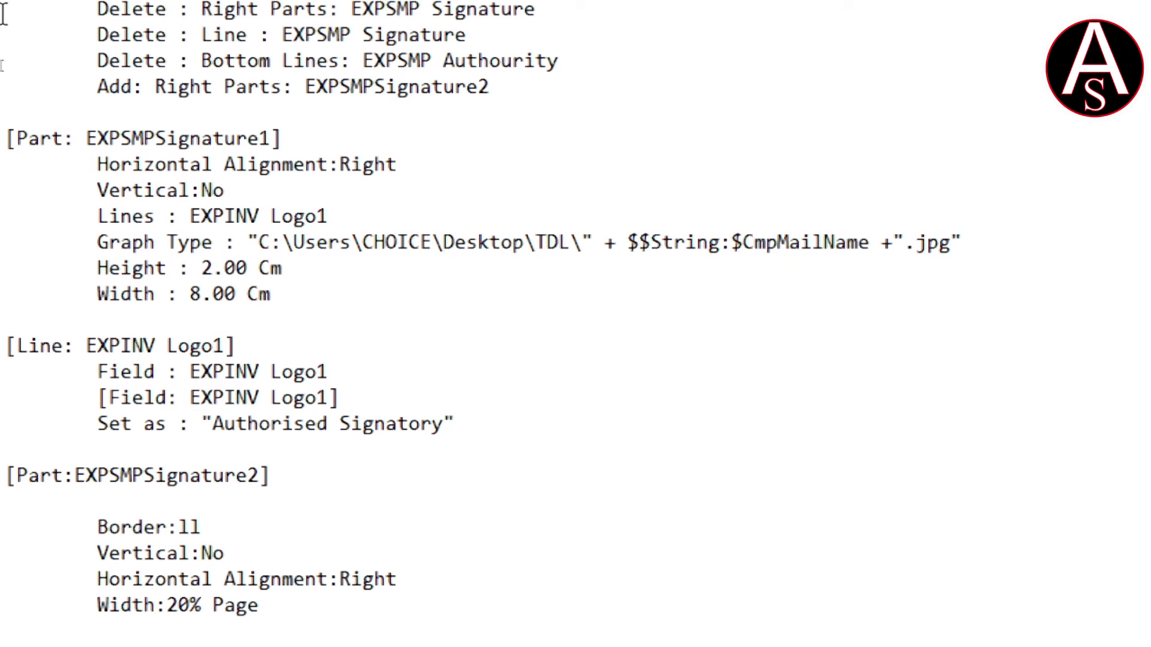
click(98, 187)
key(Right)
key(Right)
key(Right)
drag(263, 243, 585, 245)
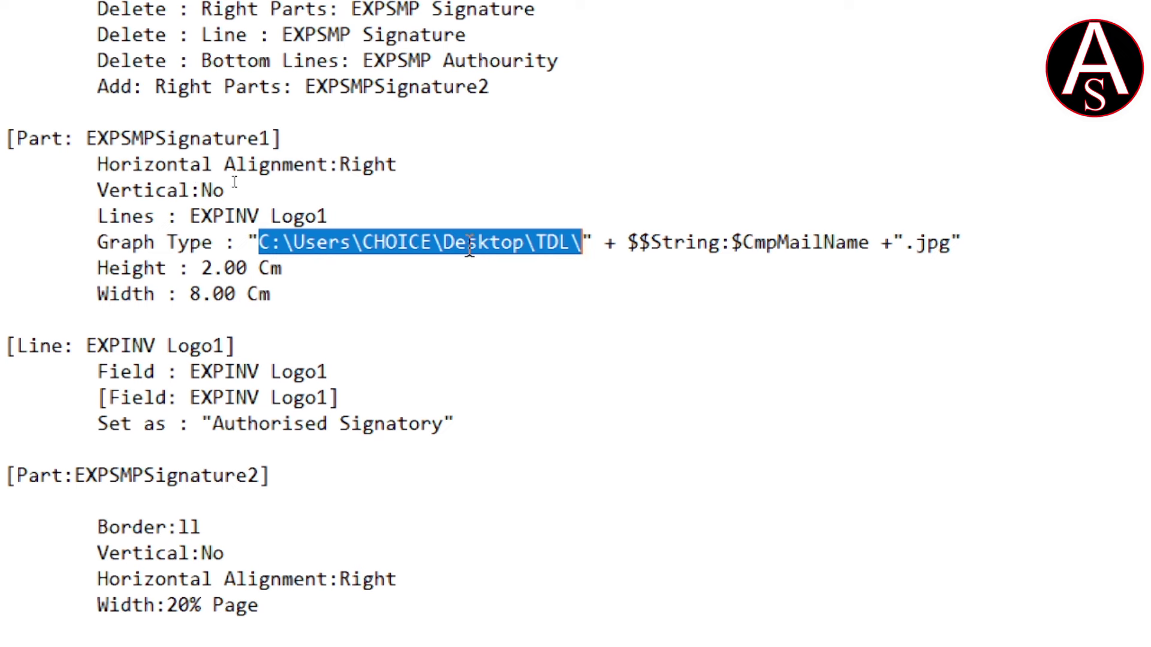
click(470, 289)
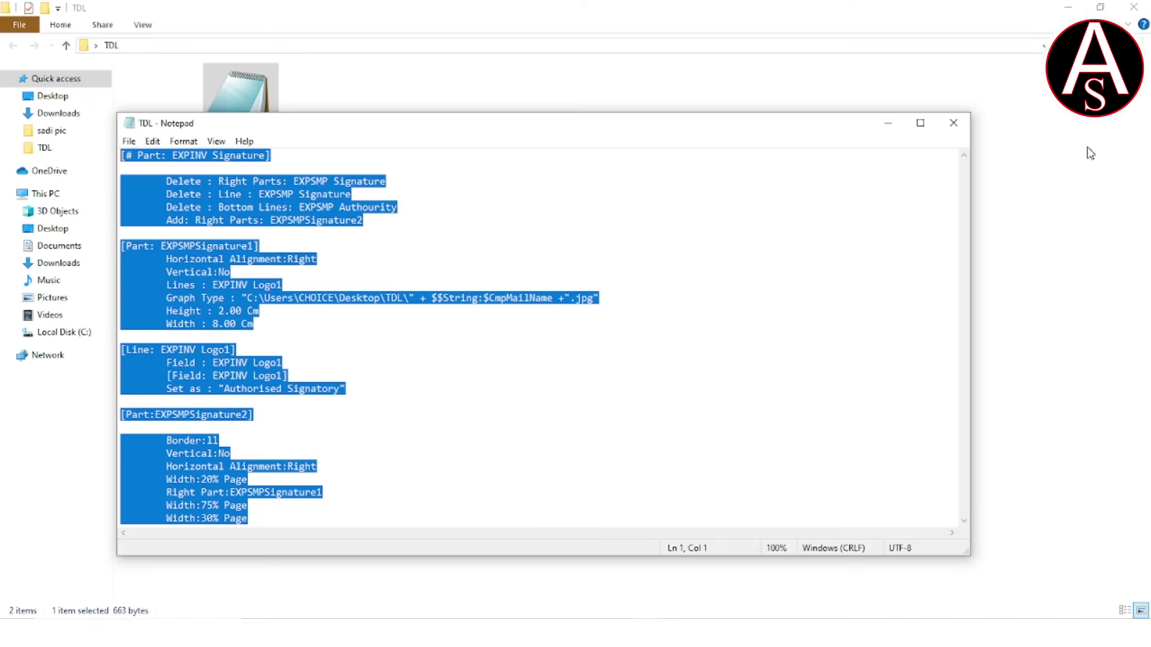
Step: Close the untitled Notepad copy, inspect the TDL folder's Properties, then close the TDL folder window
key(alt+F4)
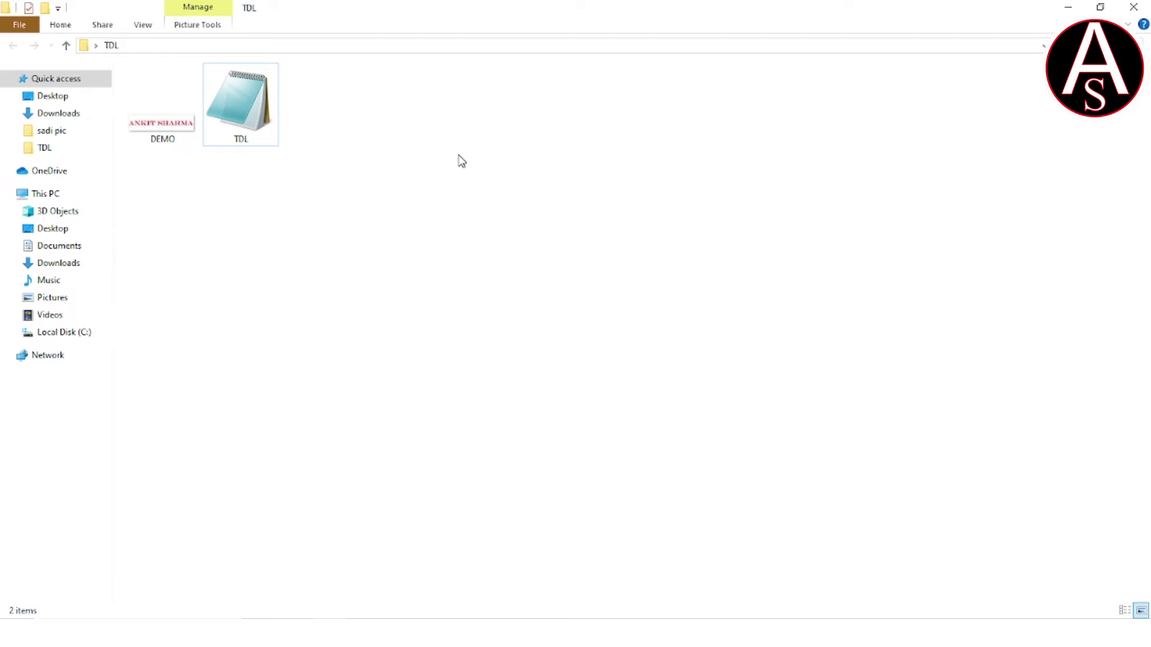
right_click(456, 149)
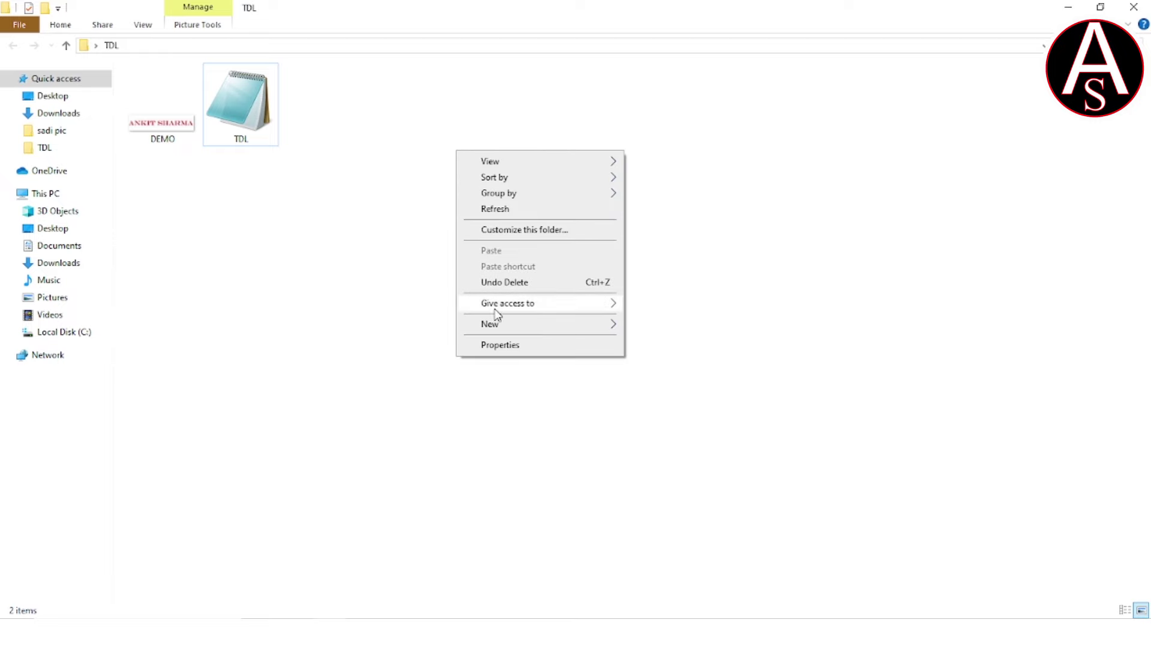
click(516, 350)
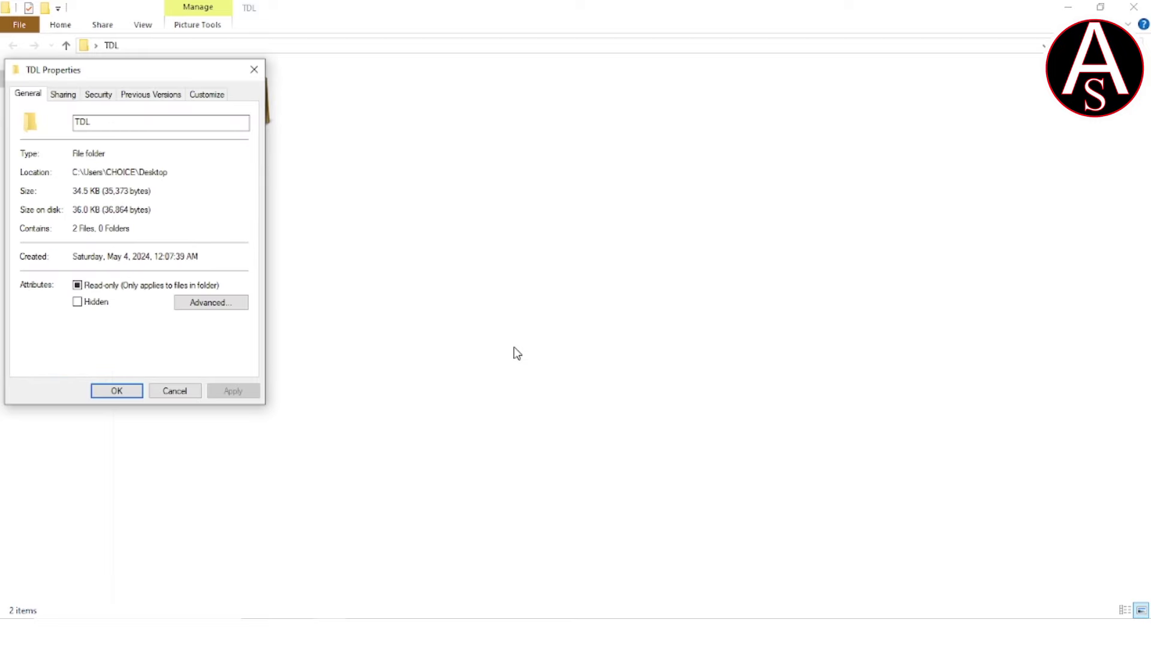
drag(178, 68, 512, 101)
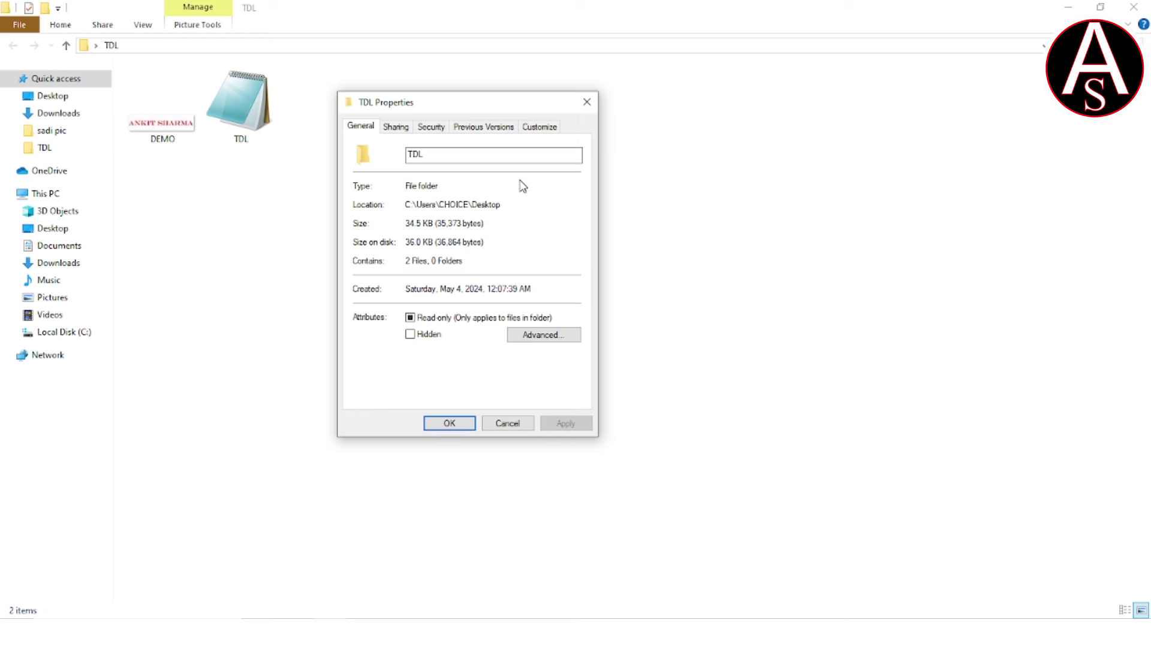
click(587, 103)
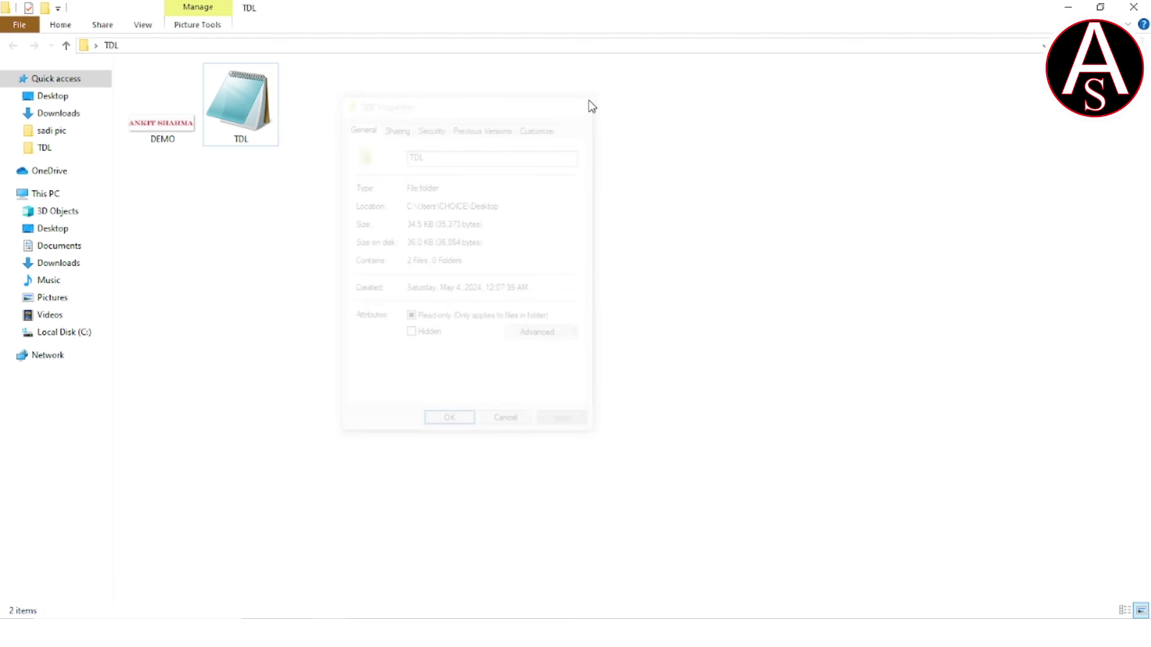
click(1137, 6)
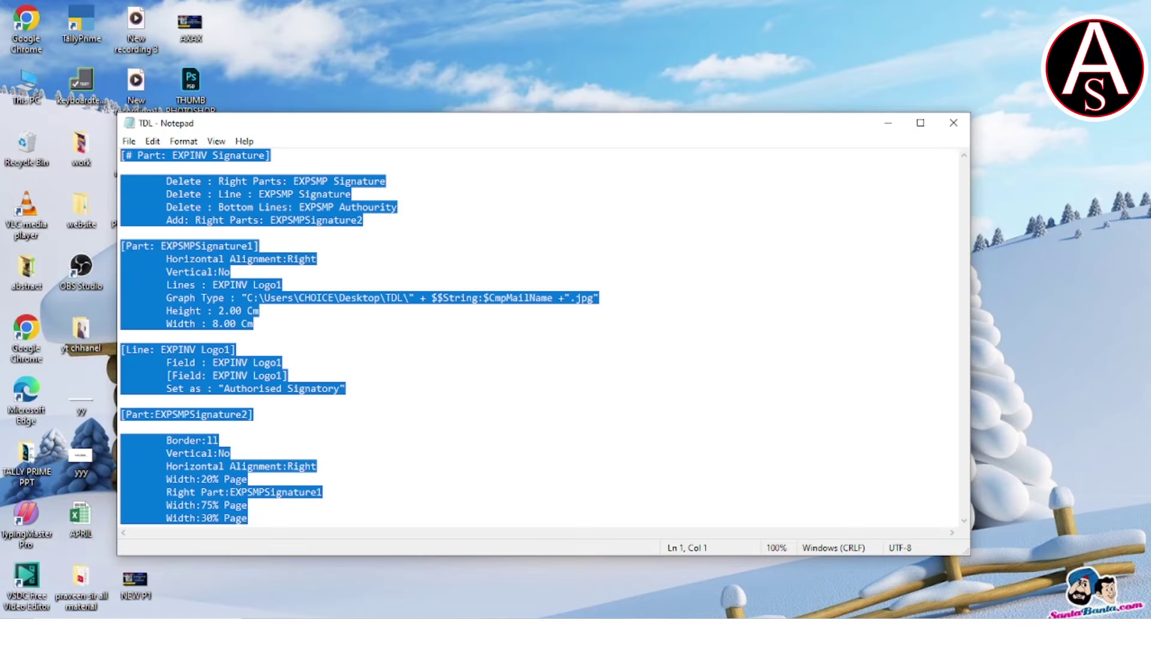
Step: Hide Notepad, rename the desktop's New folder to SIGNATURE, and open it
click(896, 131)
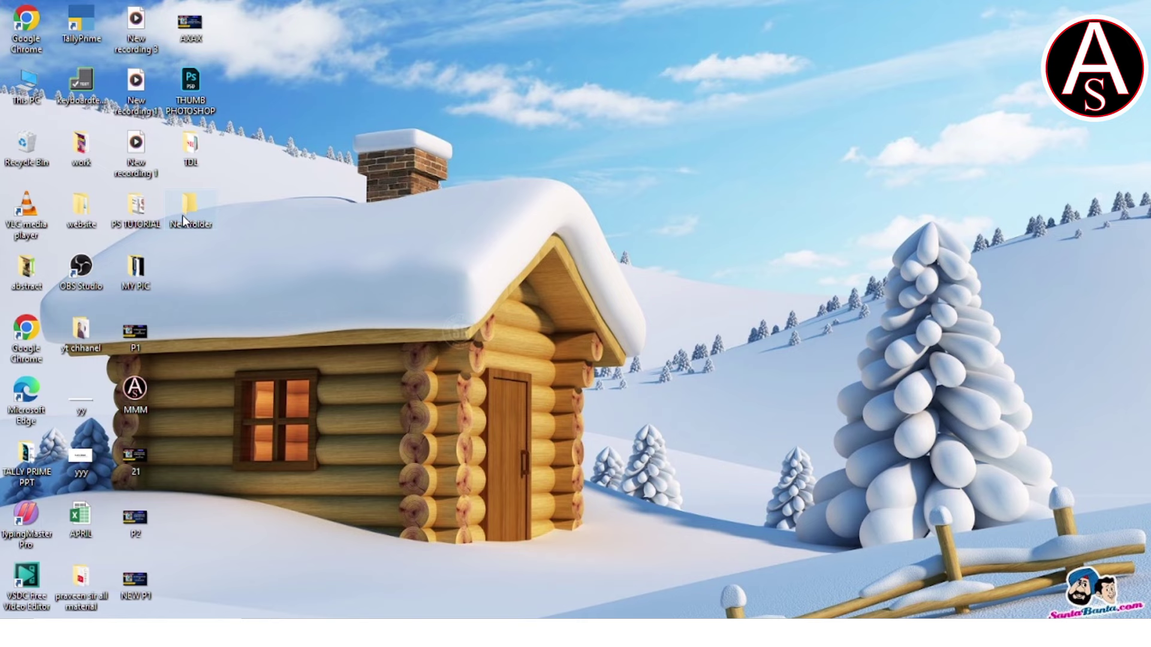
mouse_move(183, 215)
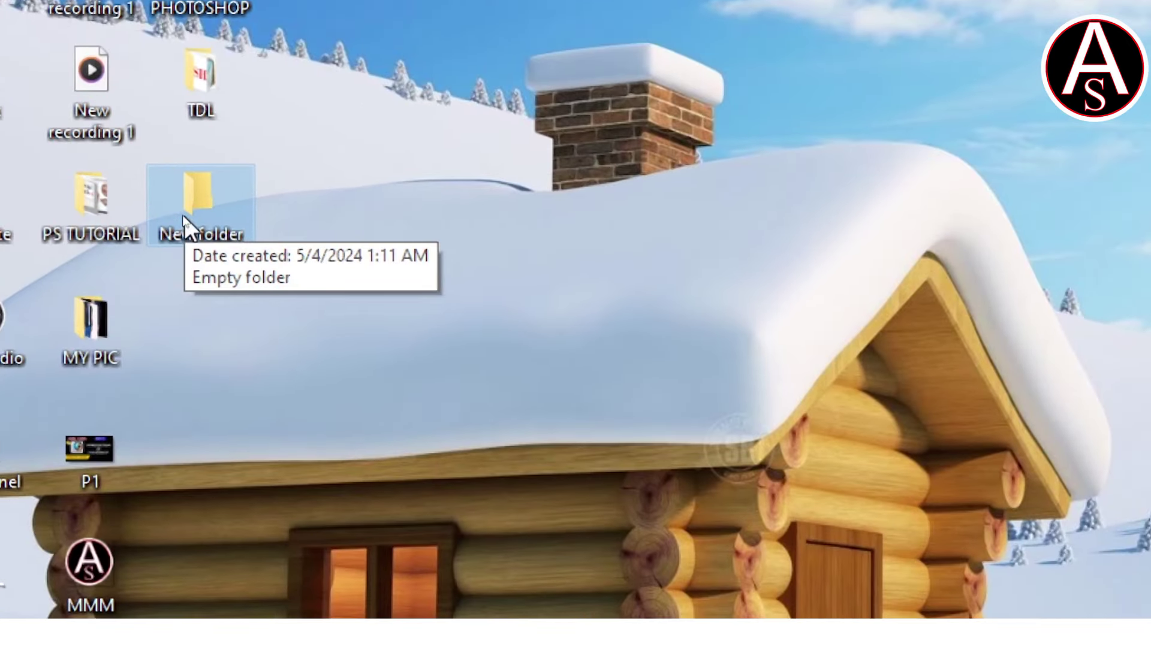
key(F2)
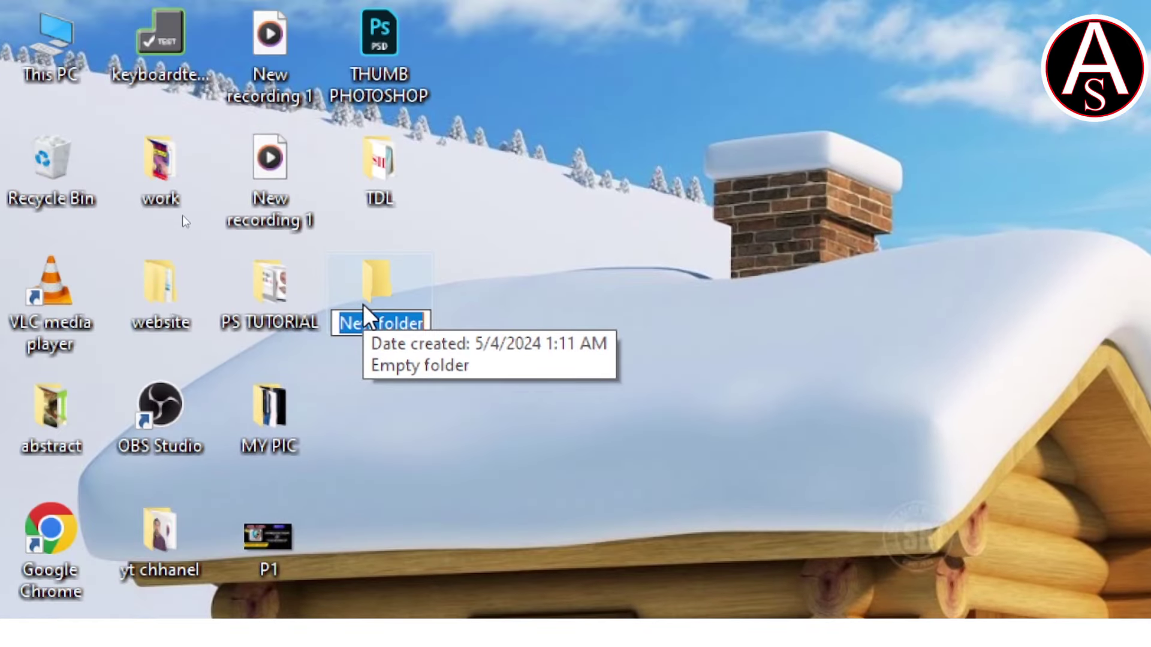
click(369, 307)
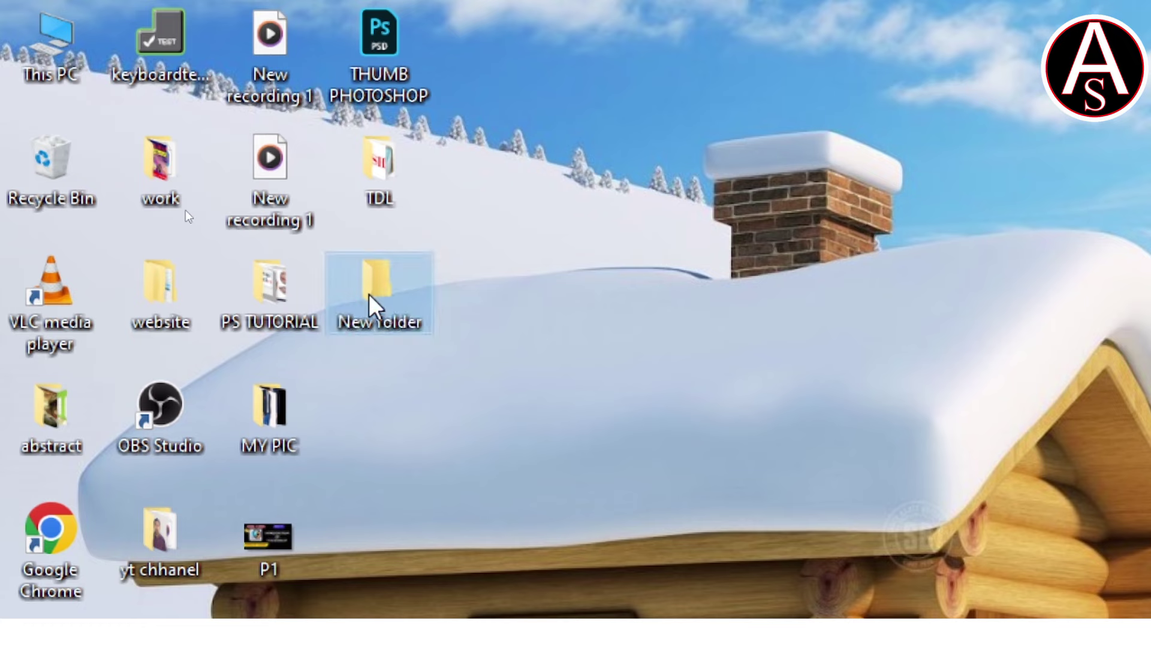
right_click(369, 300)
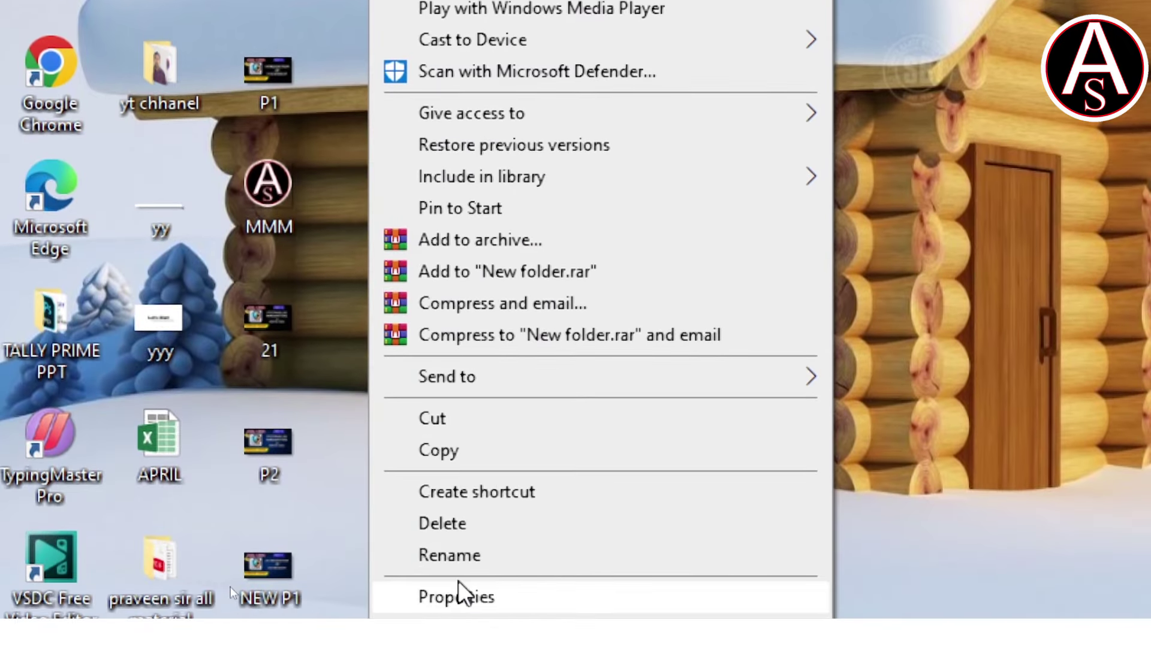
click(458, 562)
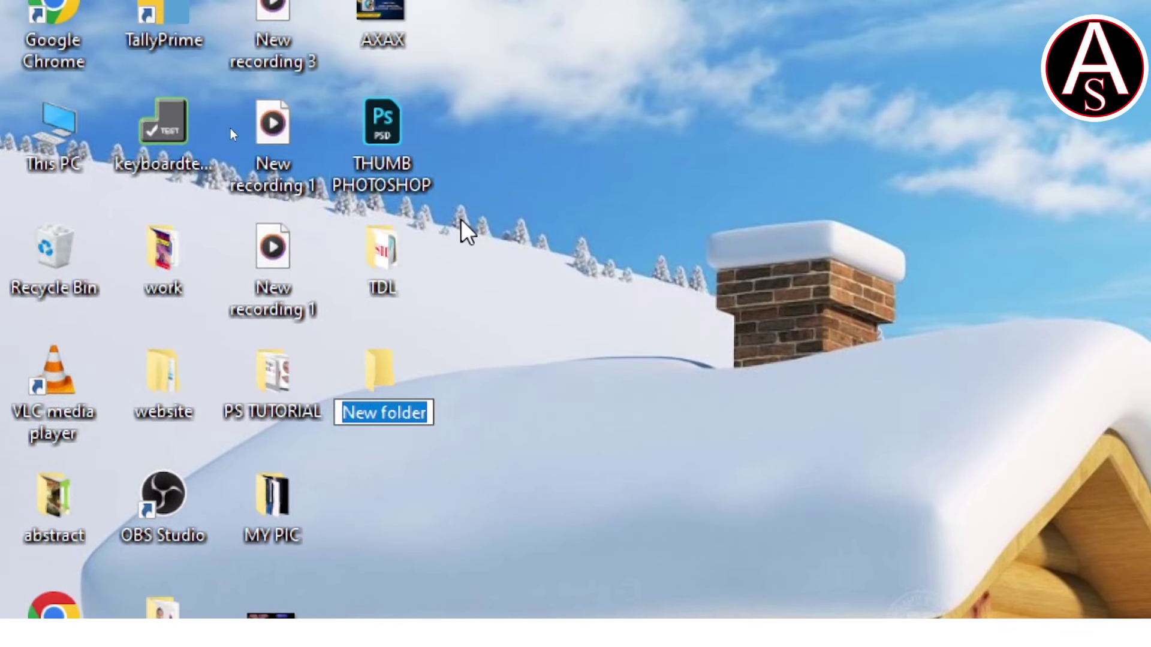
text(SI)
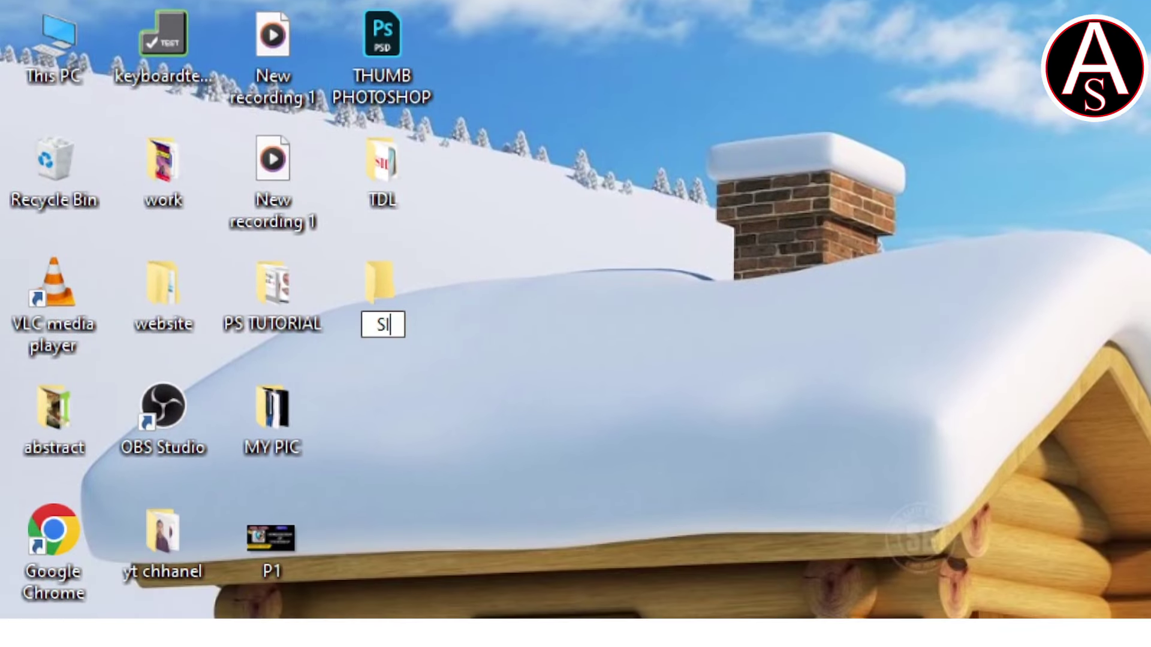
text(GNATURE)
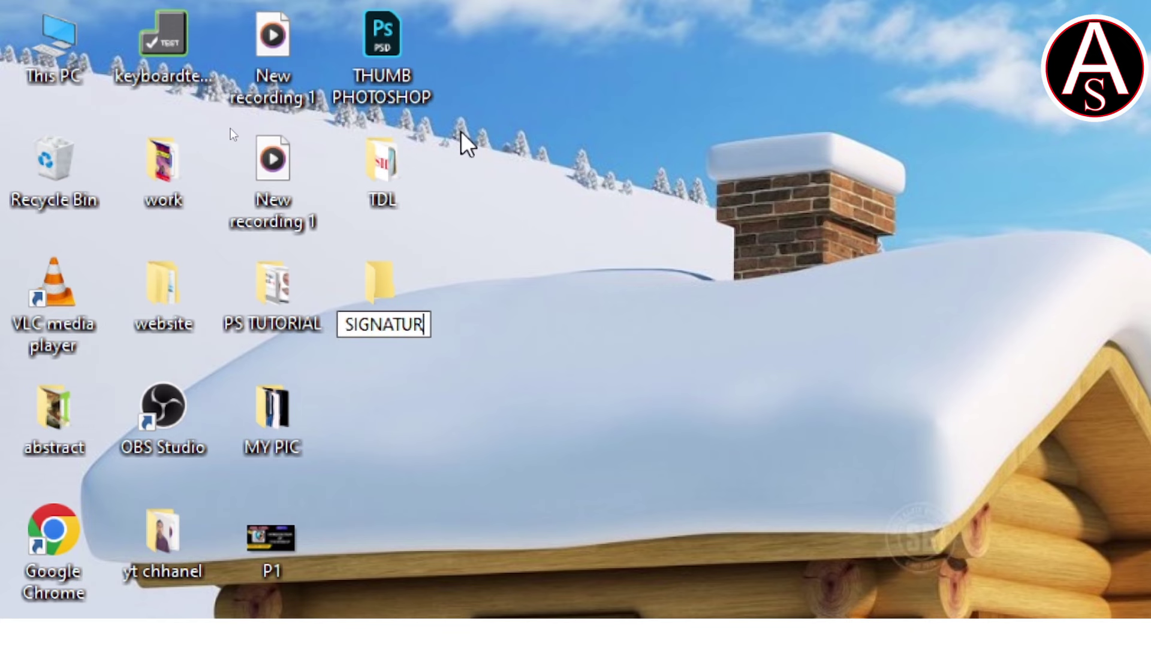
key(Return)
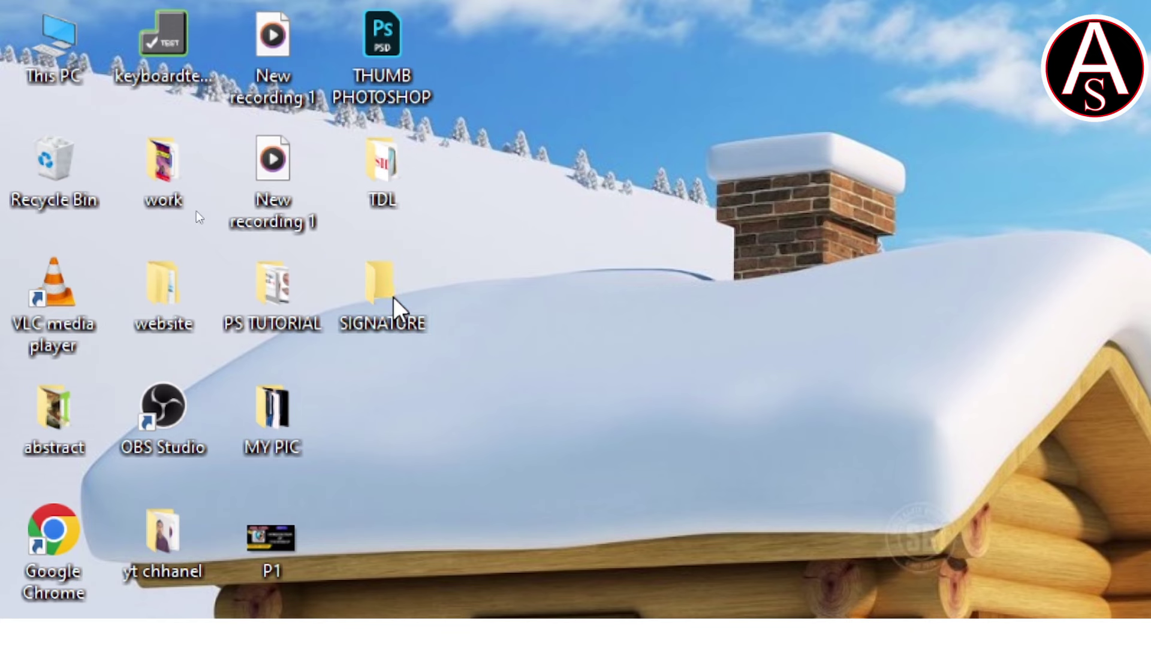
double_click(396, 308)
Step: Maximize the SIGNATURE folder window and bring the untitled Notepad copy forward as a restored window
click(931, 29)
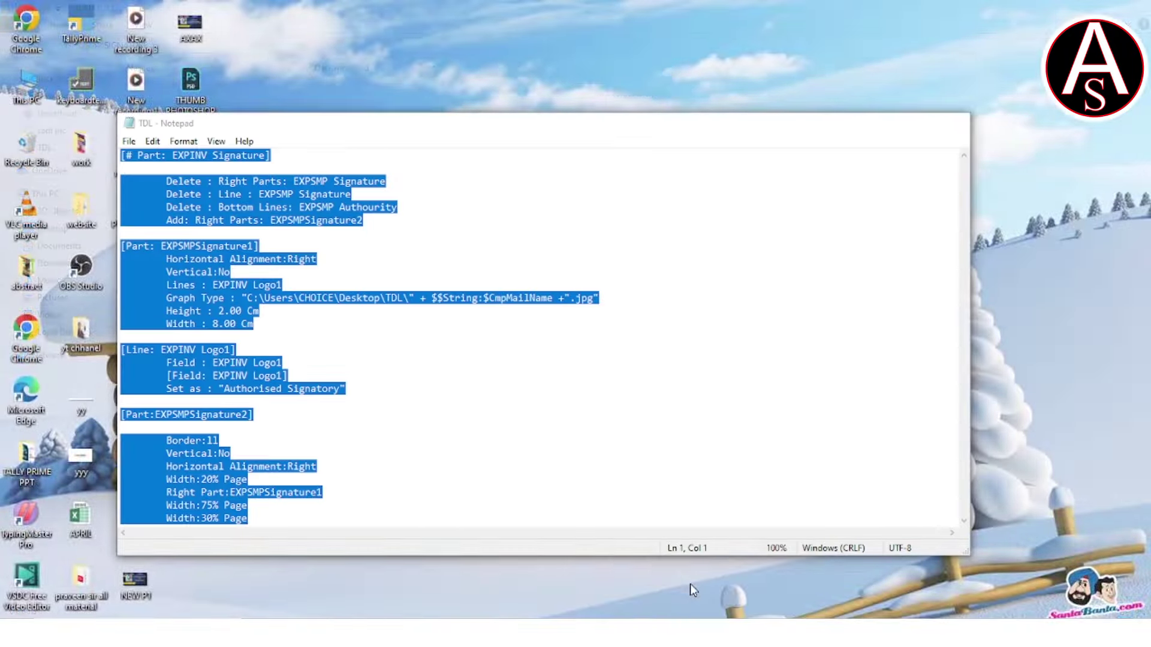
click(686, 586)
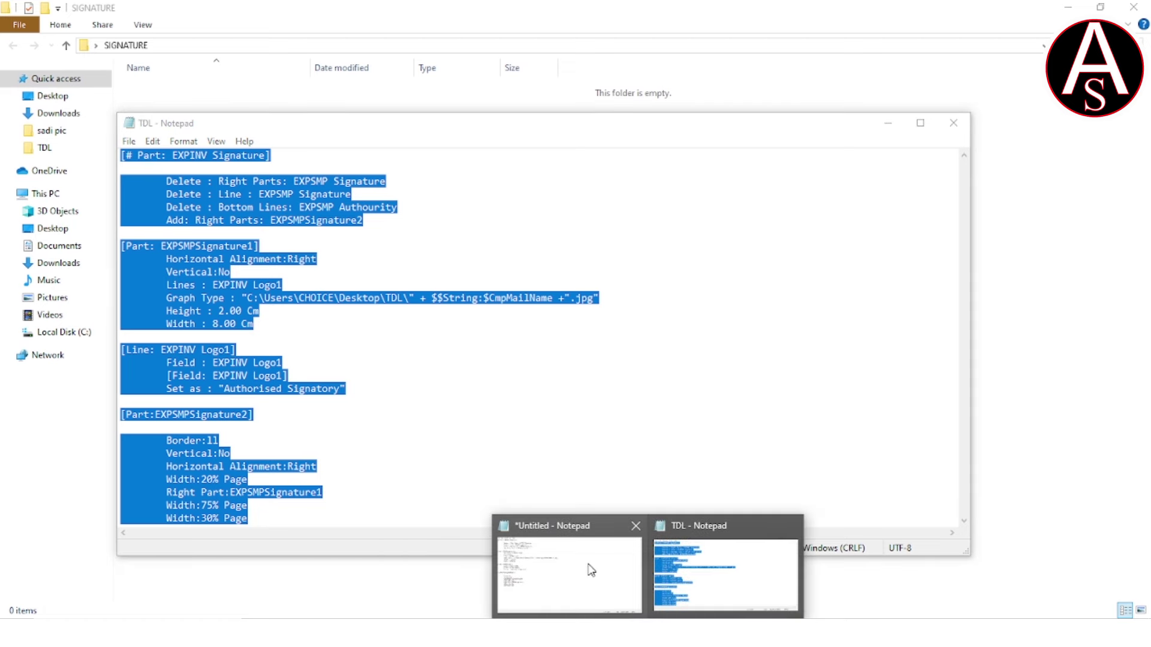
click(591, 568)
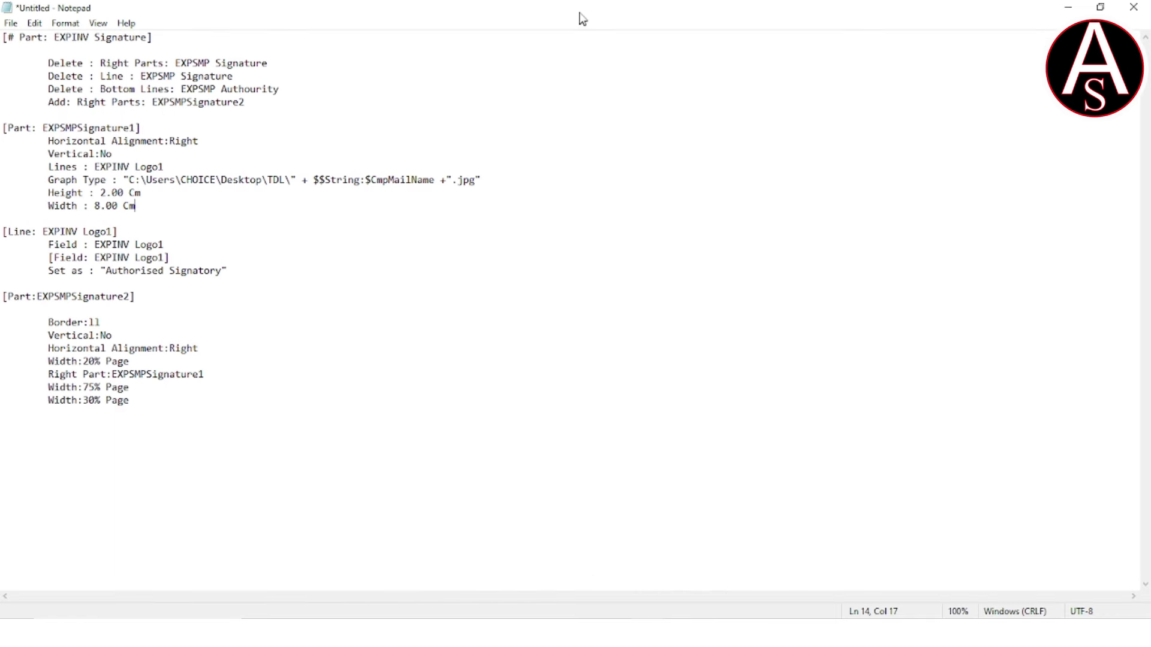
double_click(580, 17)
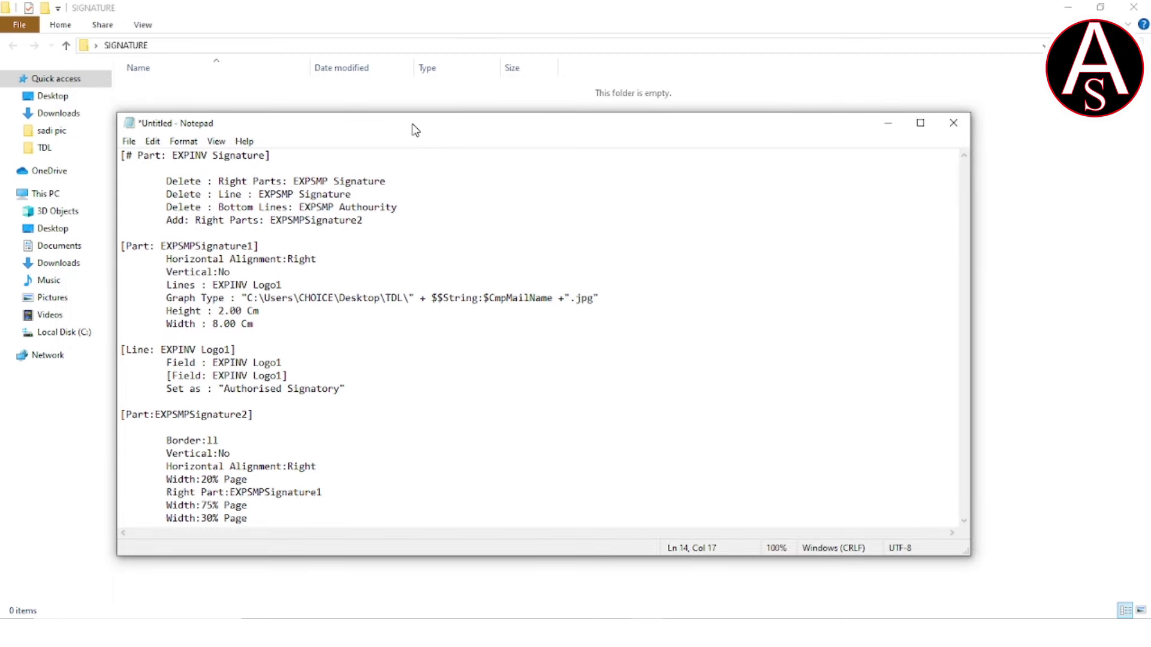
Step: Close the original TDL file's Notepad window, keeping the untitled copy open
drag(414, 128, 647, 155)
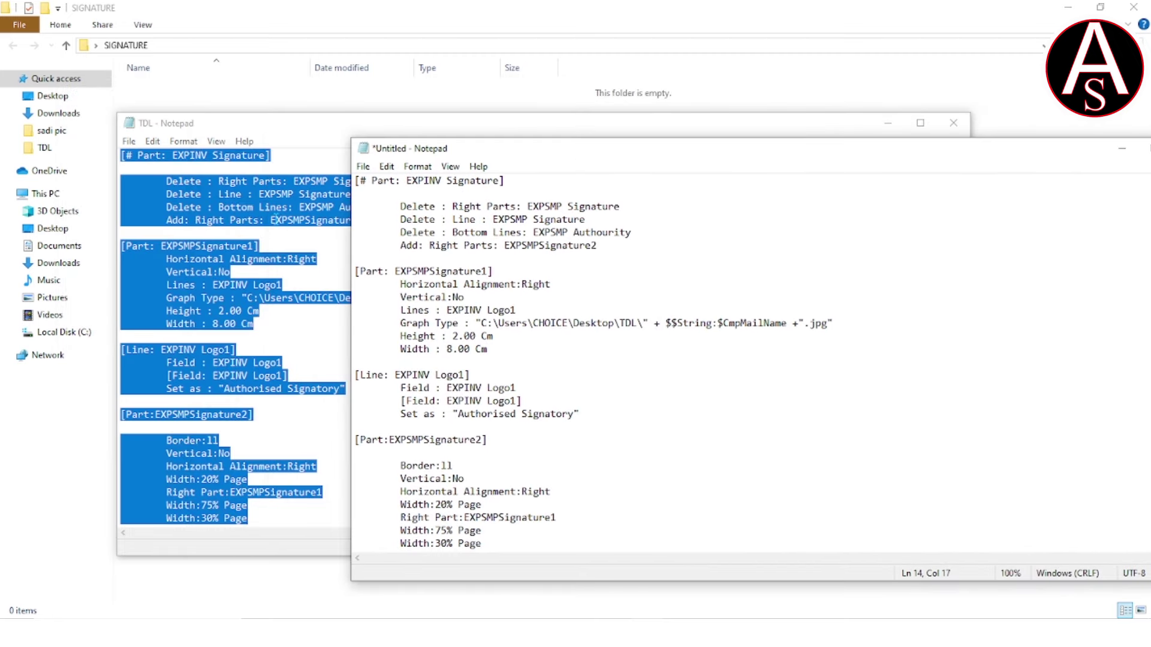
click(274, 220)
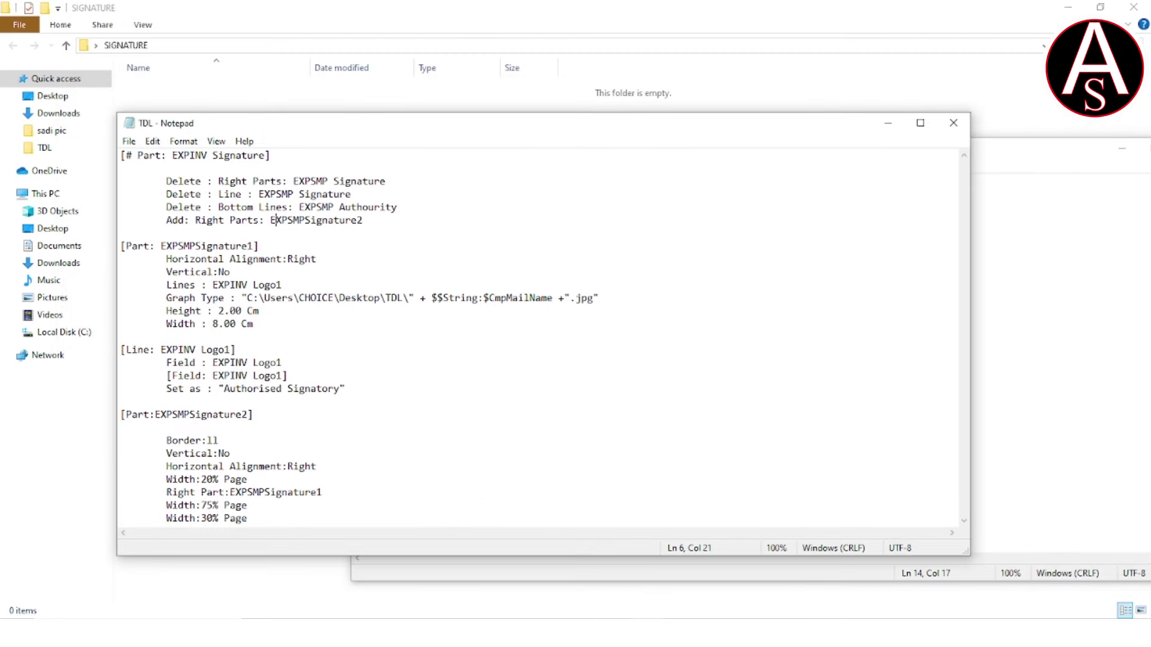
click(947, 130)
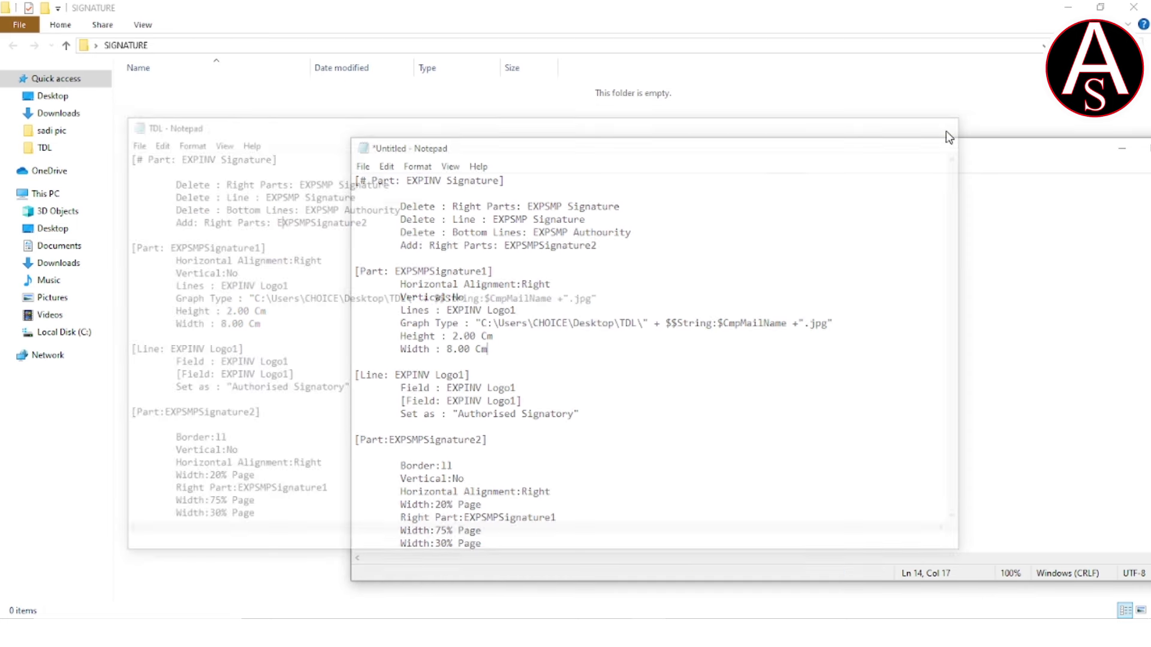
Step: Start Save As for the untitled code into Desktop\SIGNATURE with file name SIGN
click(363, 167)
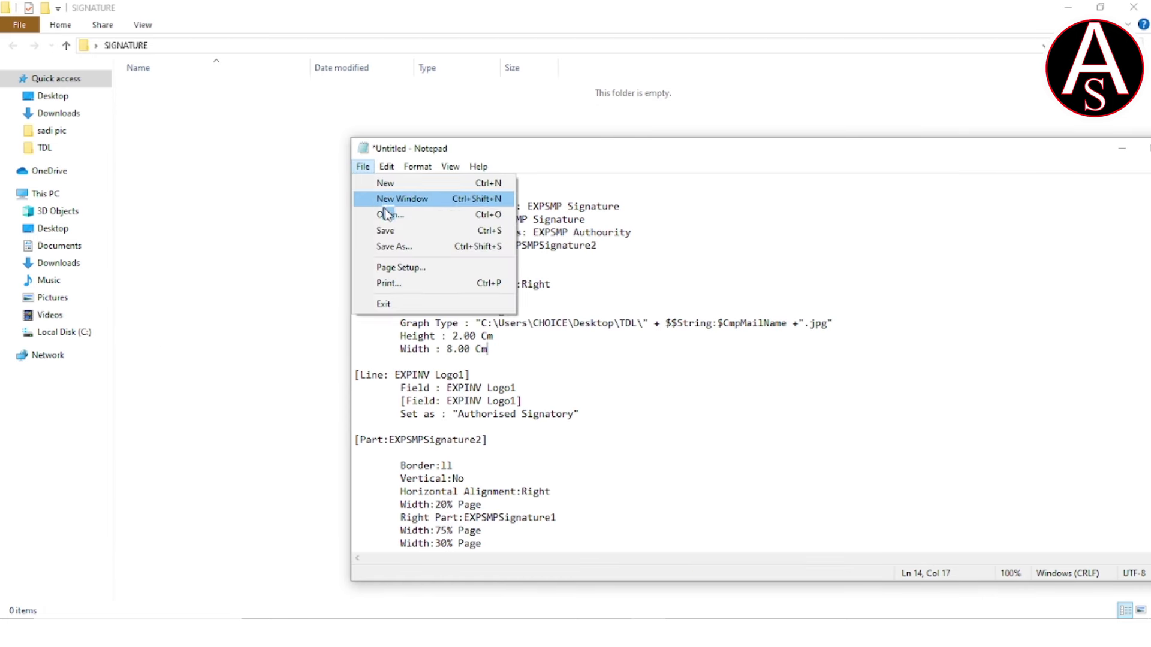
click(391, 247)
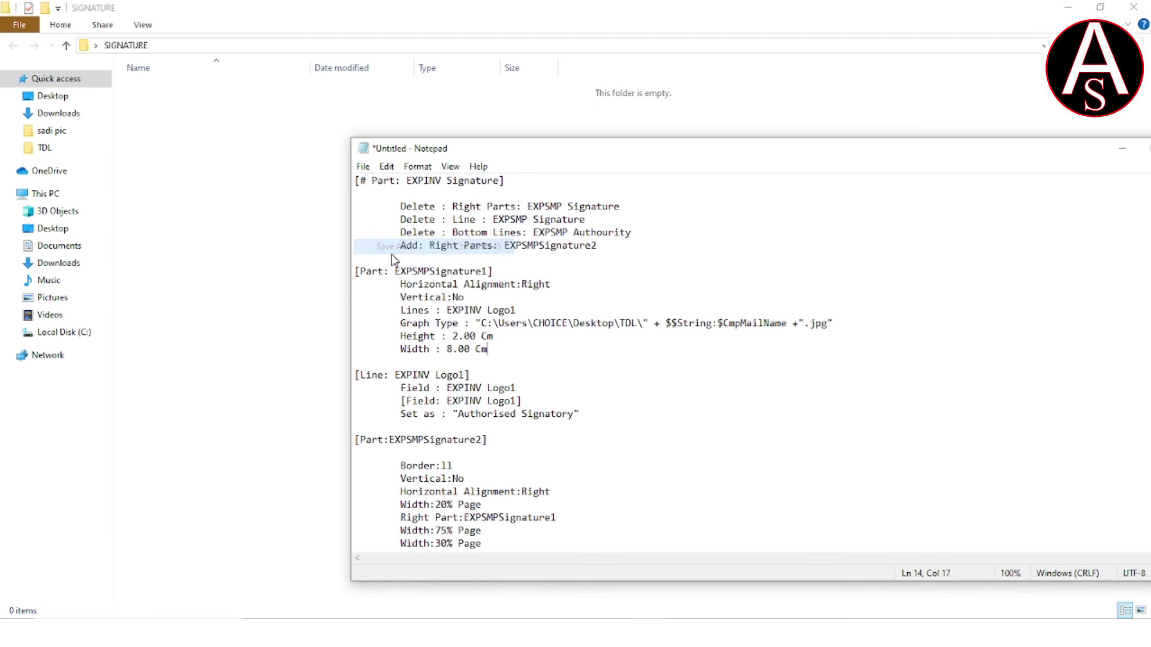
click(397, 283)
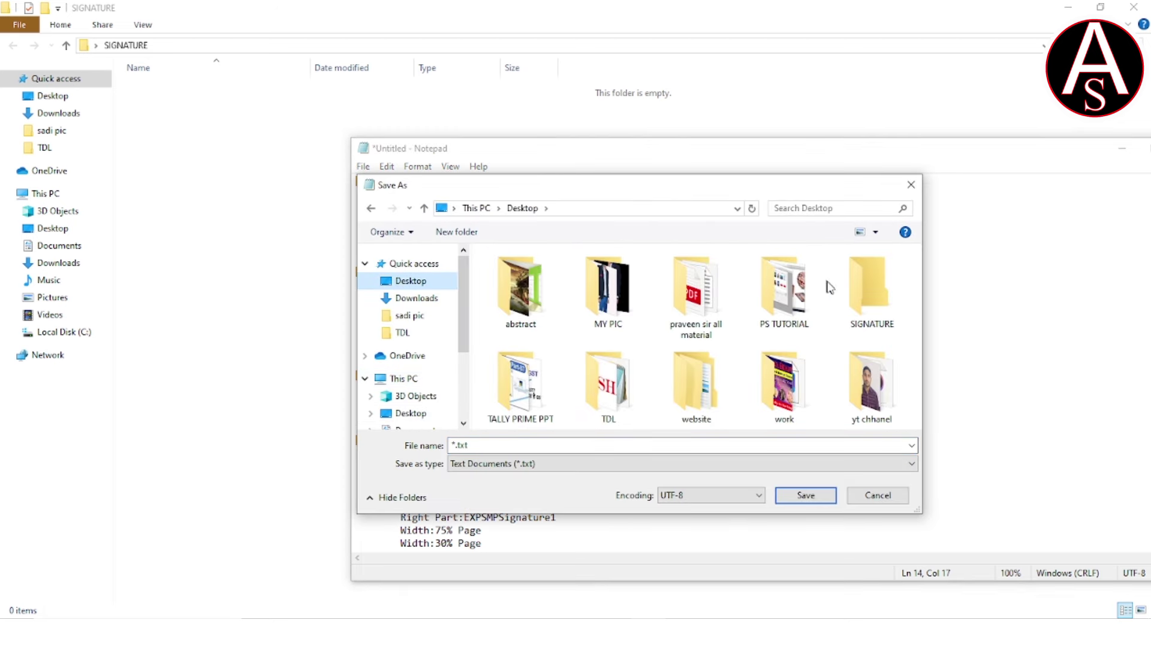
double_click(875, 304)
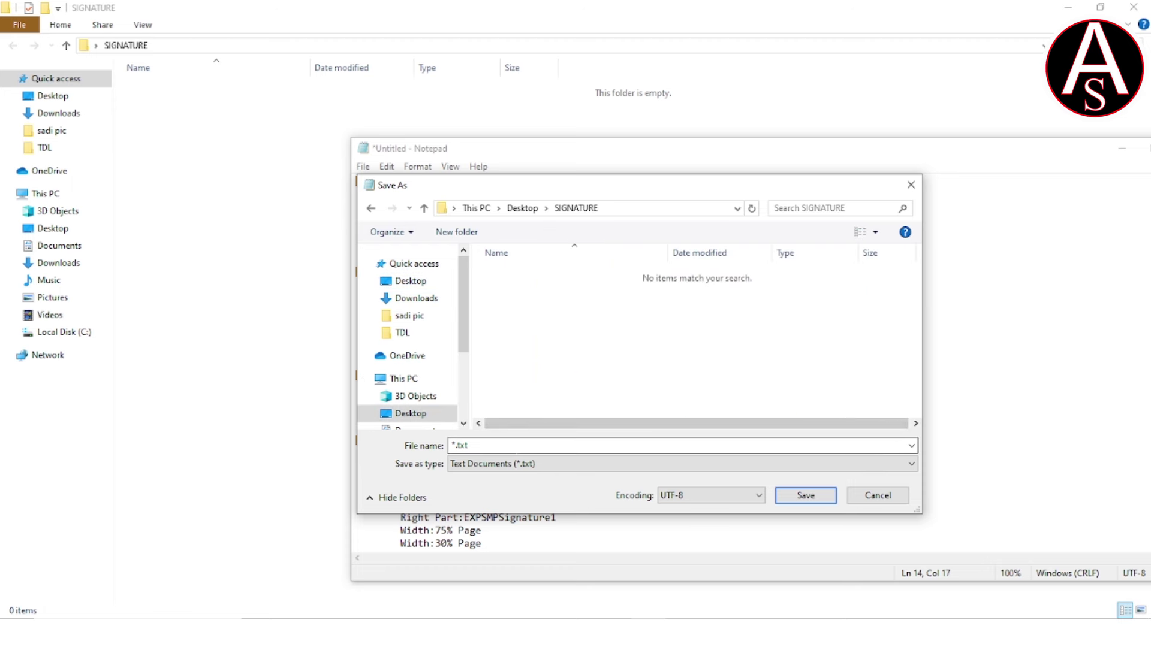
text(T)
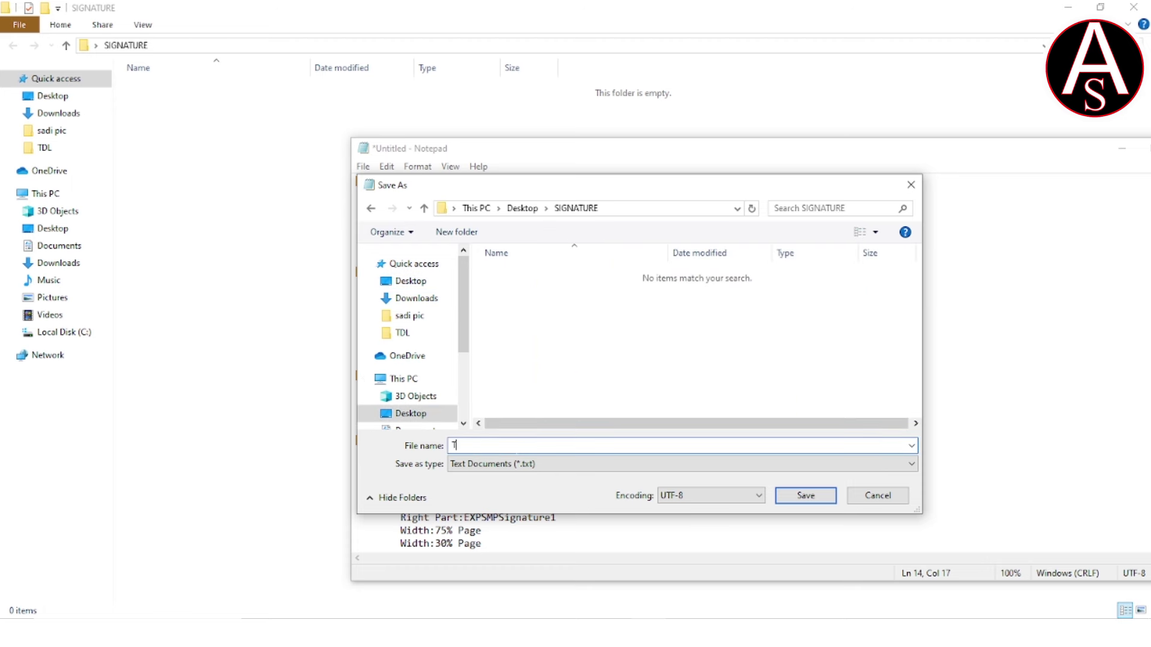
key(BackSpace)
text(SIGN)
click(347, 611)
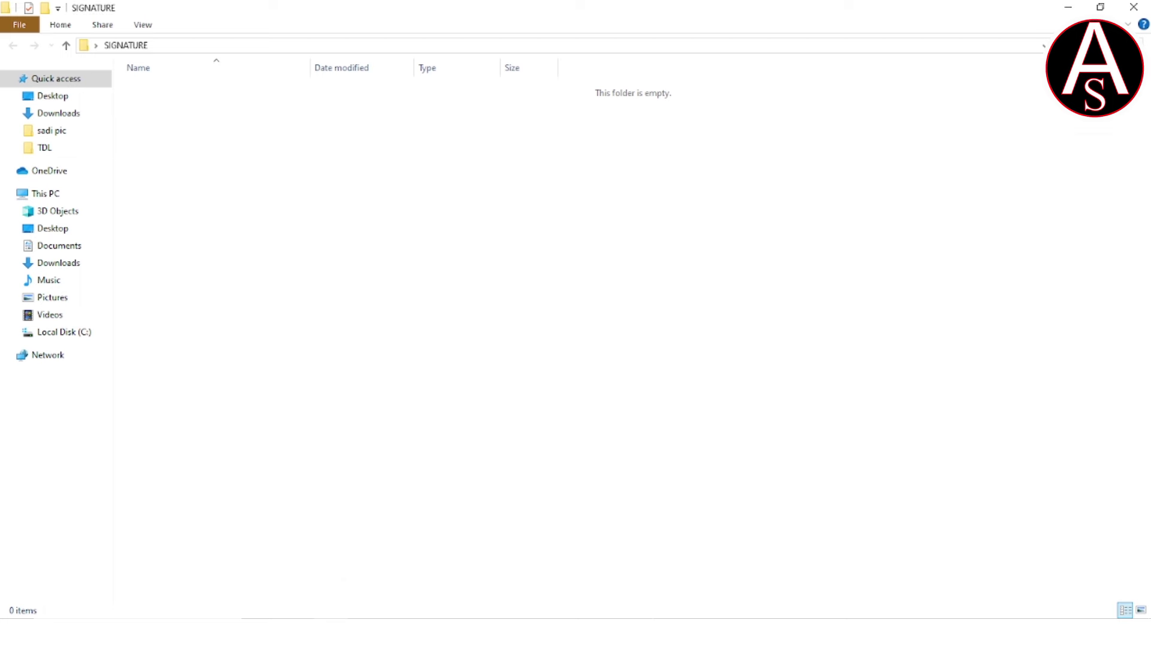
Step: Check the TDL file's type in its Properties inside the TDL folder
click(61, 150)
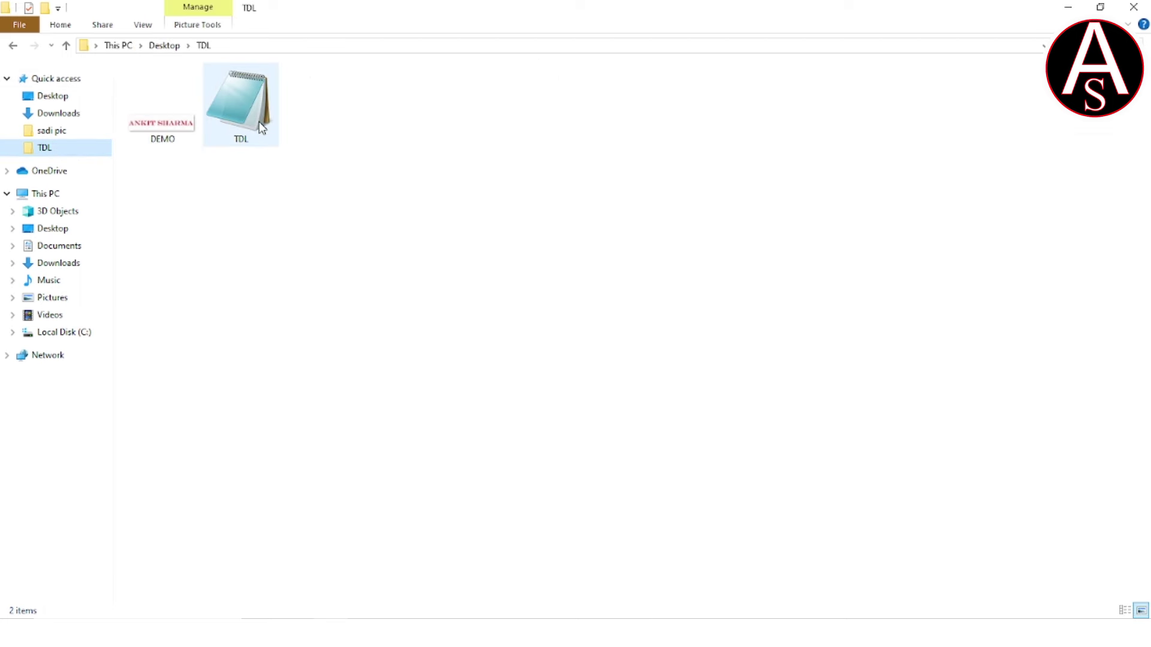
click(259, 122)
right_click(259, 121)
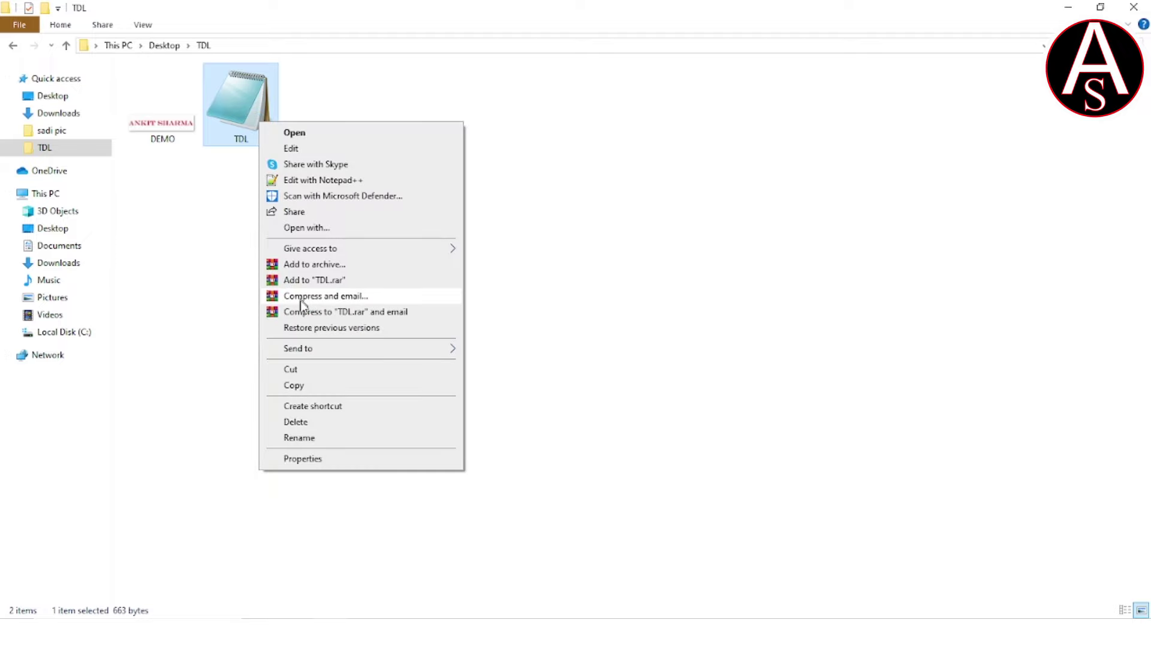
click(305, 459)
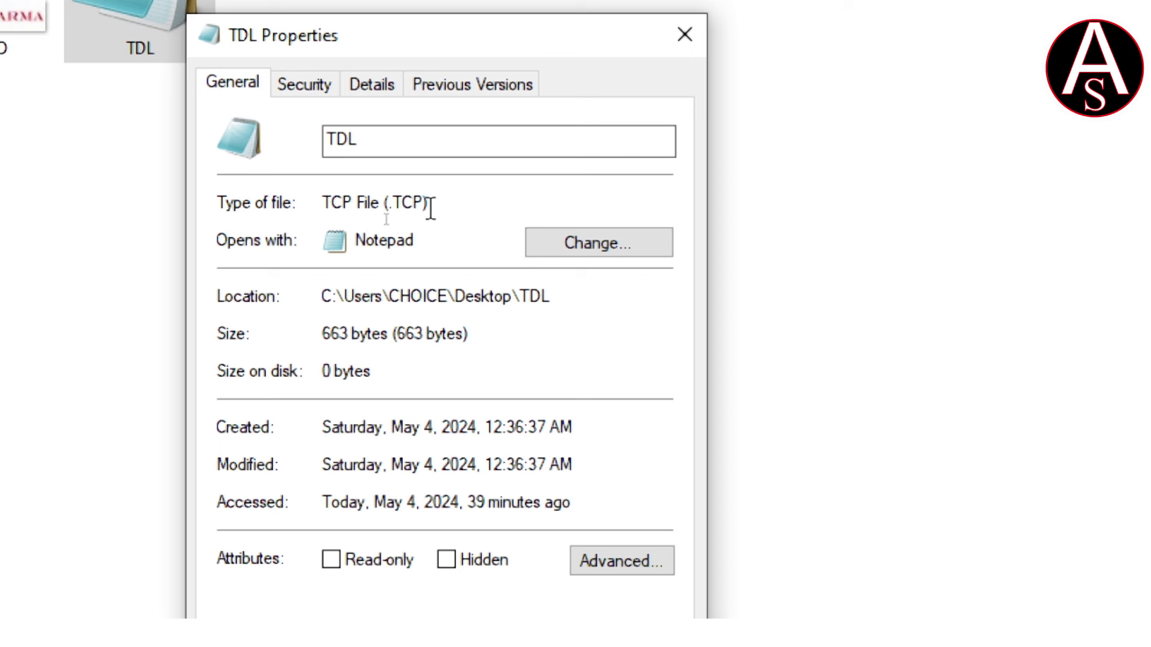
click(682, 44)
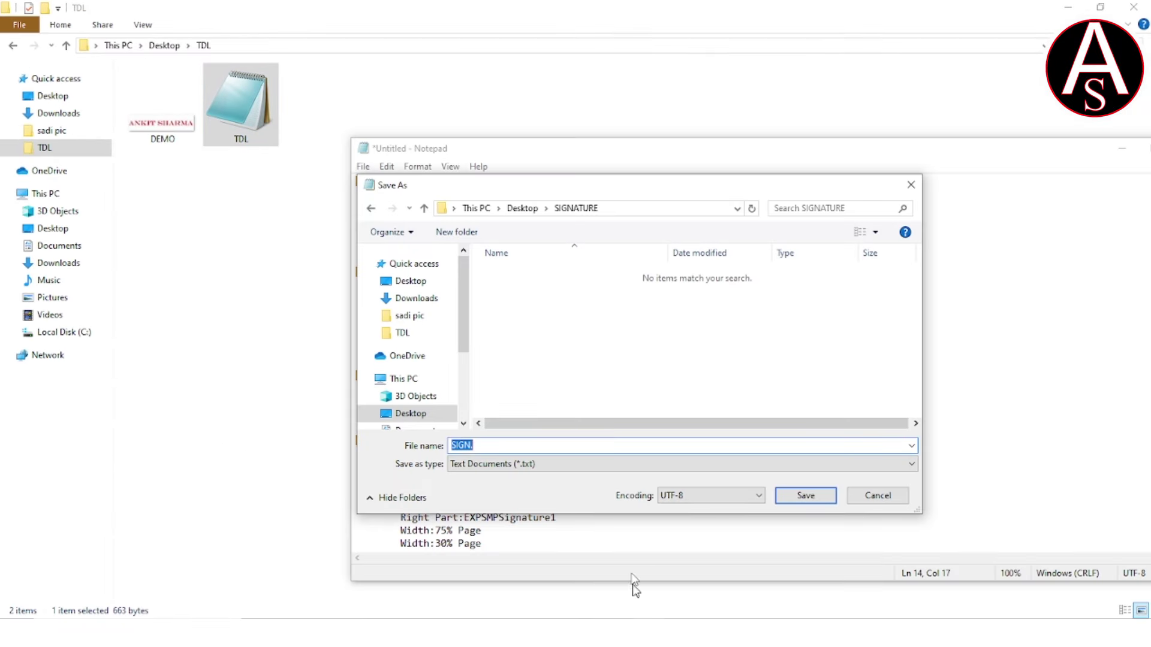
Step: Save the code as SIGN.TCP in the SIGNATURE folder
key(End)
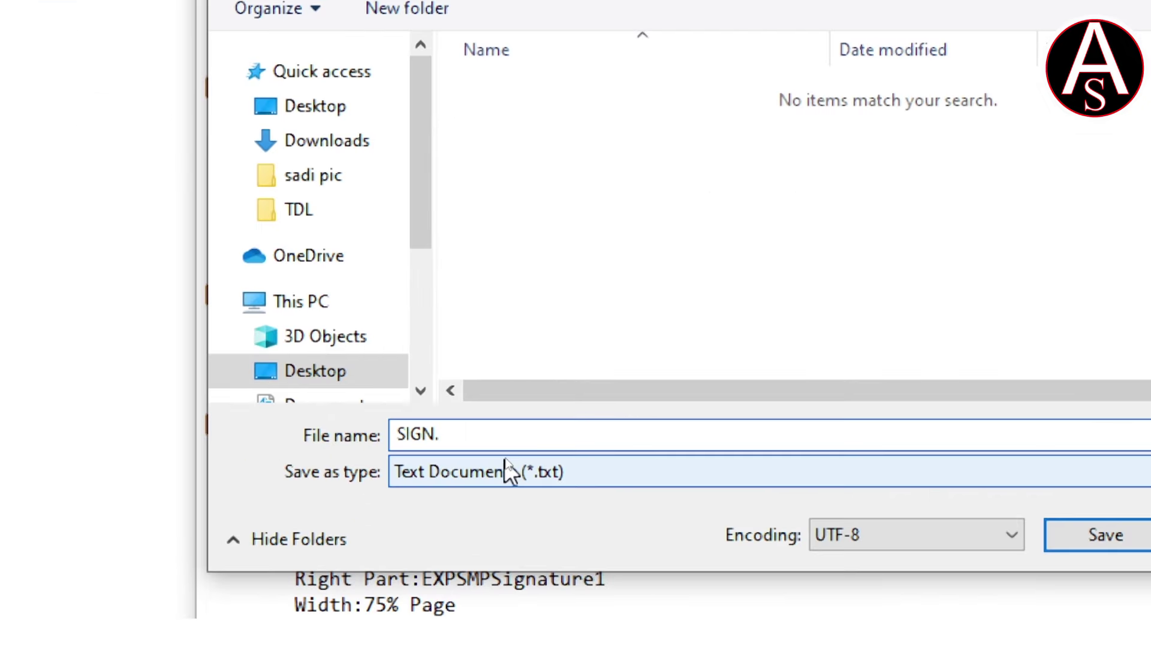
text(TCP)
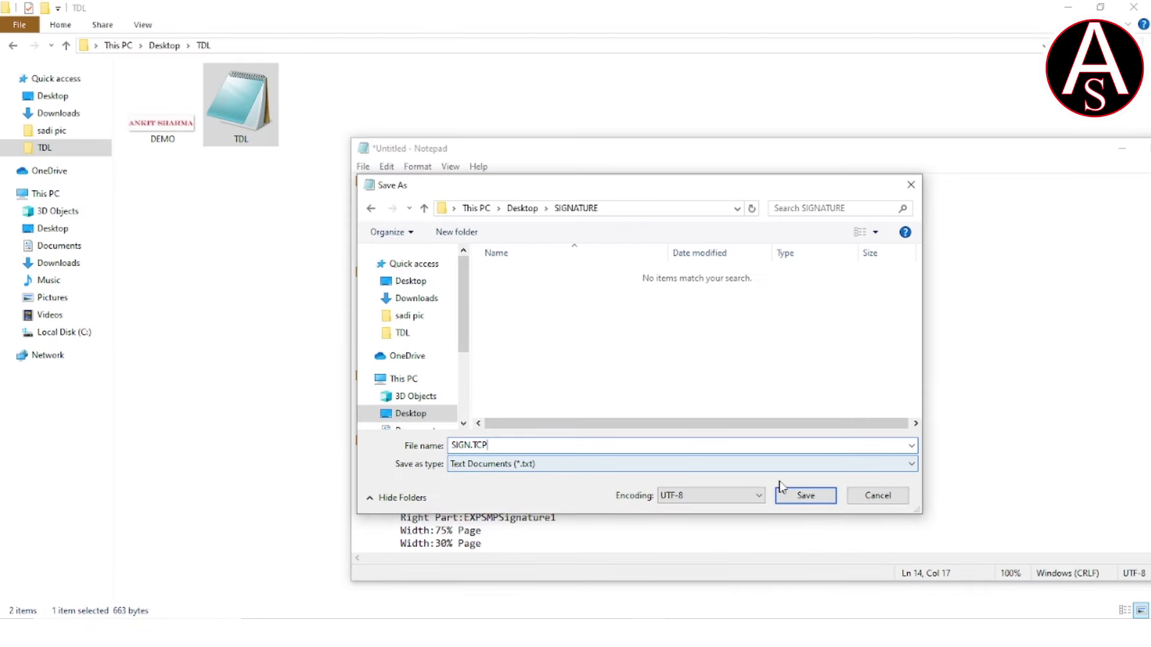
click(791, 501)
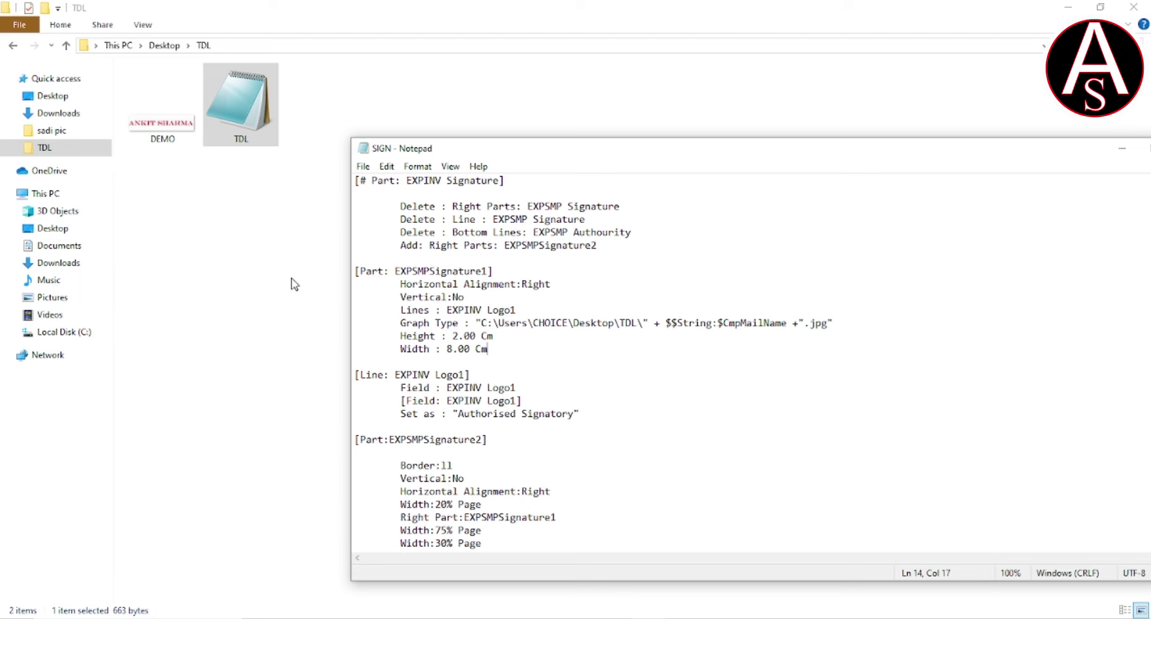
Step: Open the SIGNATURE folder on the Desktop and the SIGN file inside it
click(51, 97)
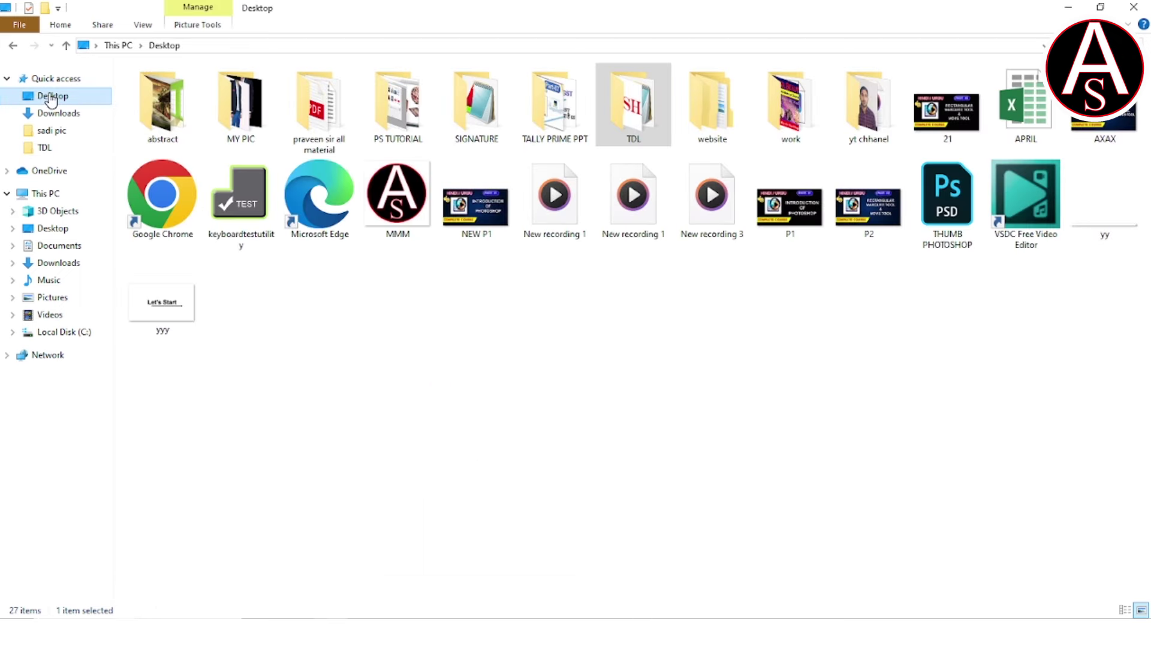
double_click(463, 124)
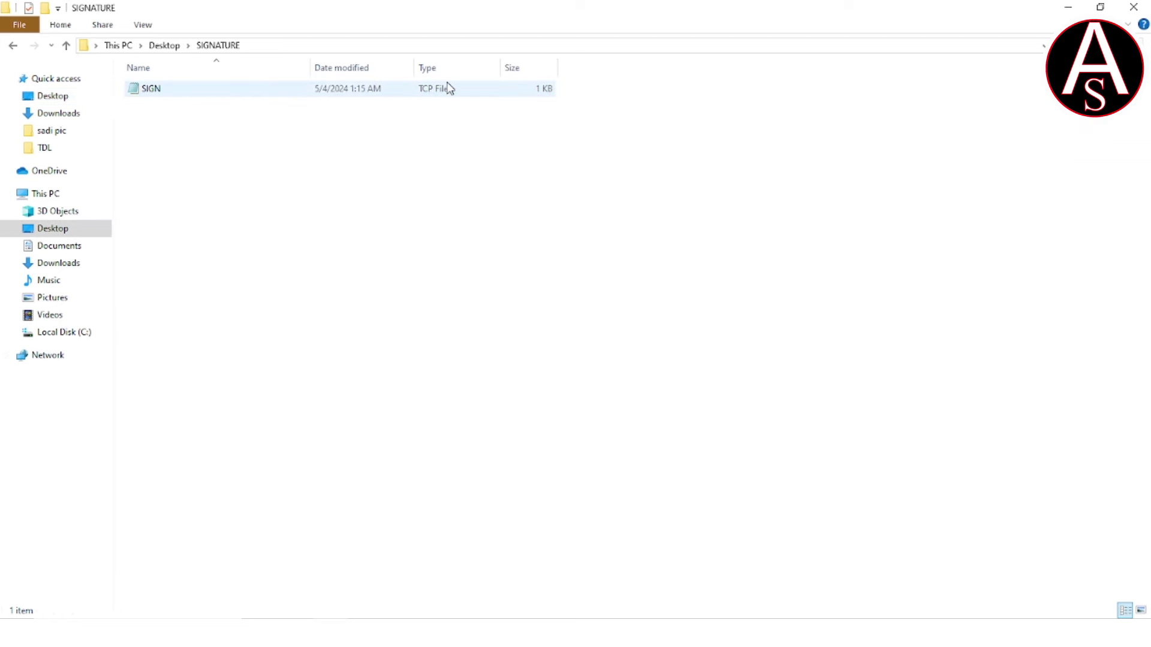
double_click(441, 92)
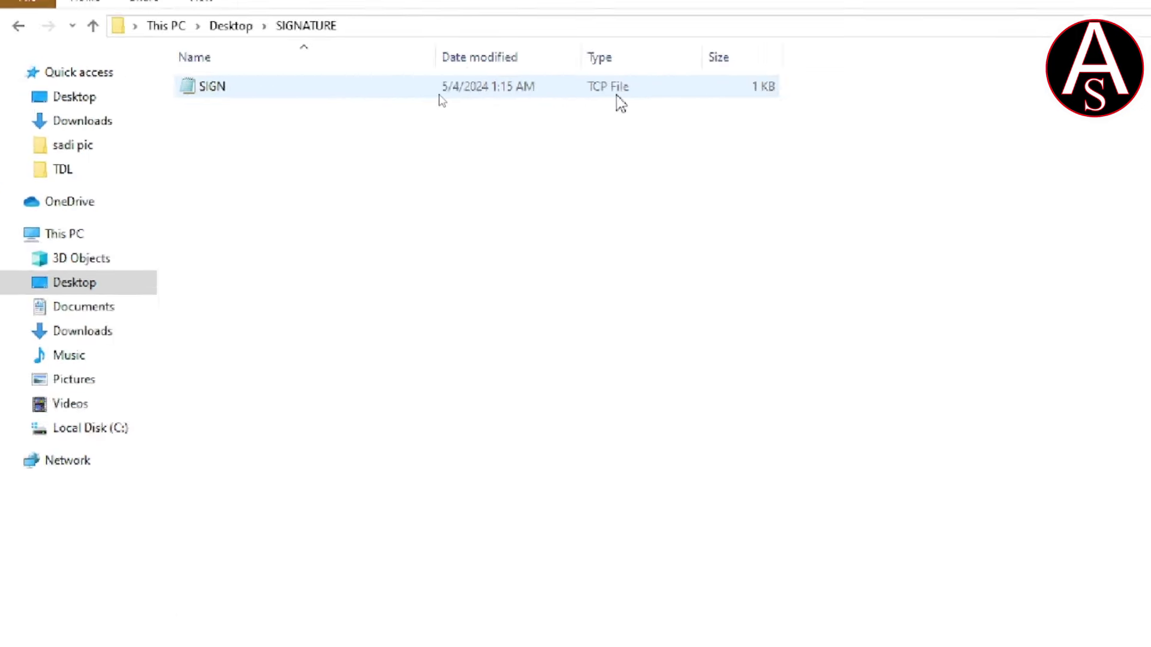
Step: Copy the SIGNATURE folder's Location path from its Properties, then return to Notepad
right_click(444, 137)
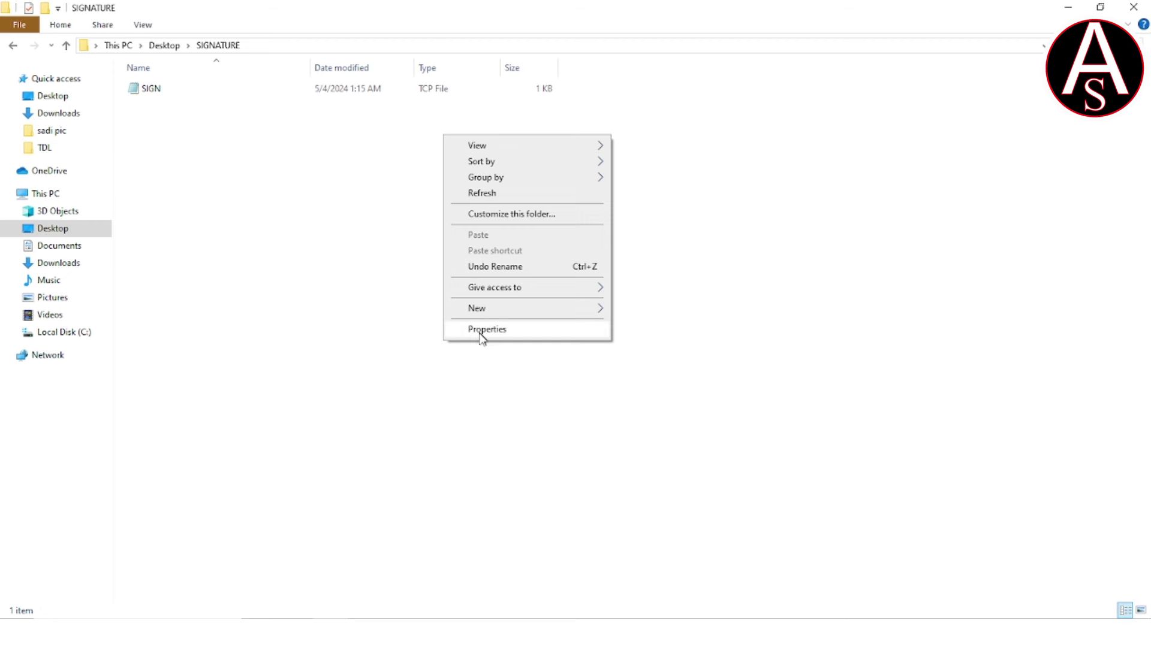
click(292, 233)
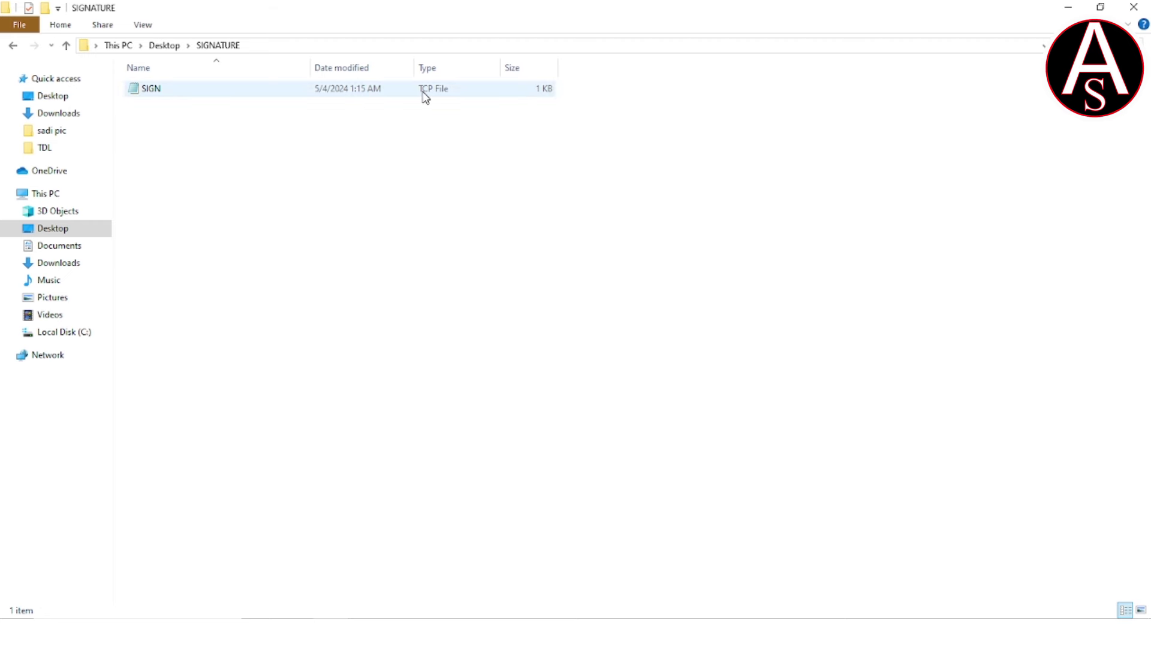
right_click(481, 163)
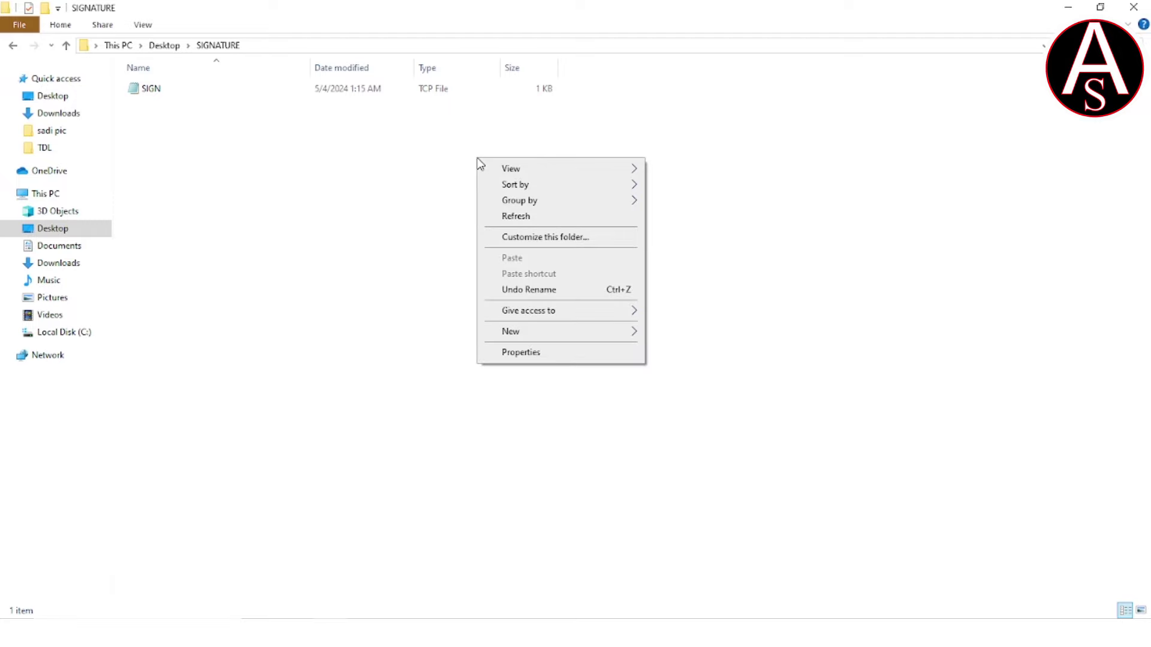
click(535, 353)
drag(157, 70, 419, 144)
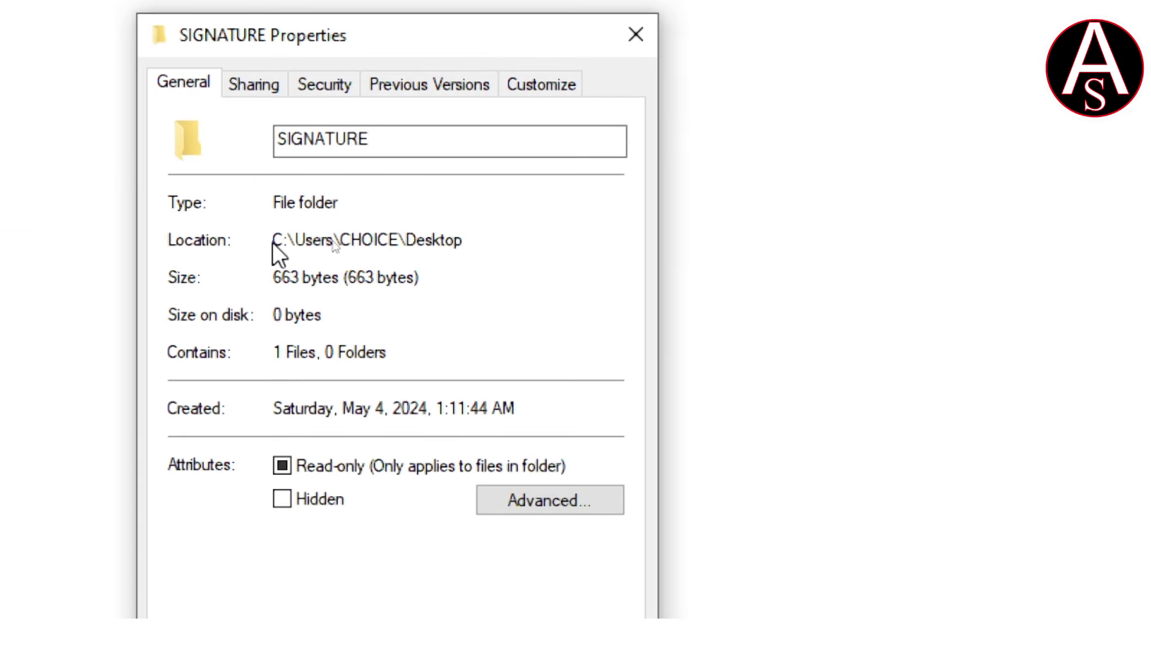
drag(462, 239, 203, 247)
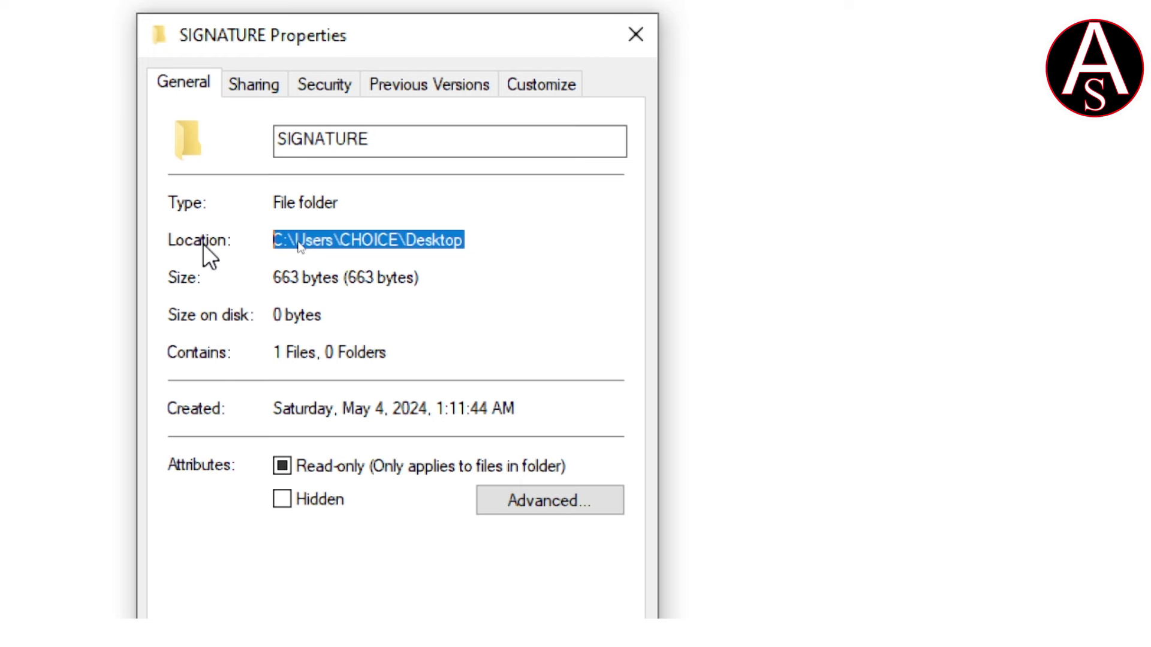
click(645, 37)
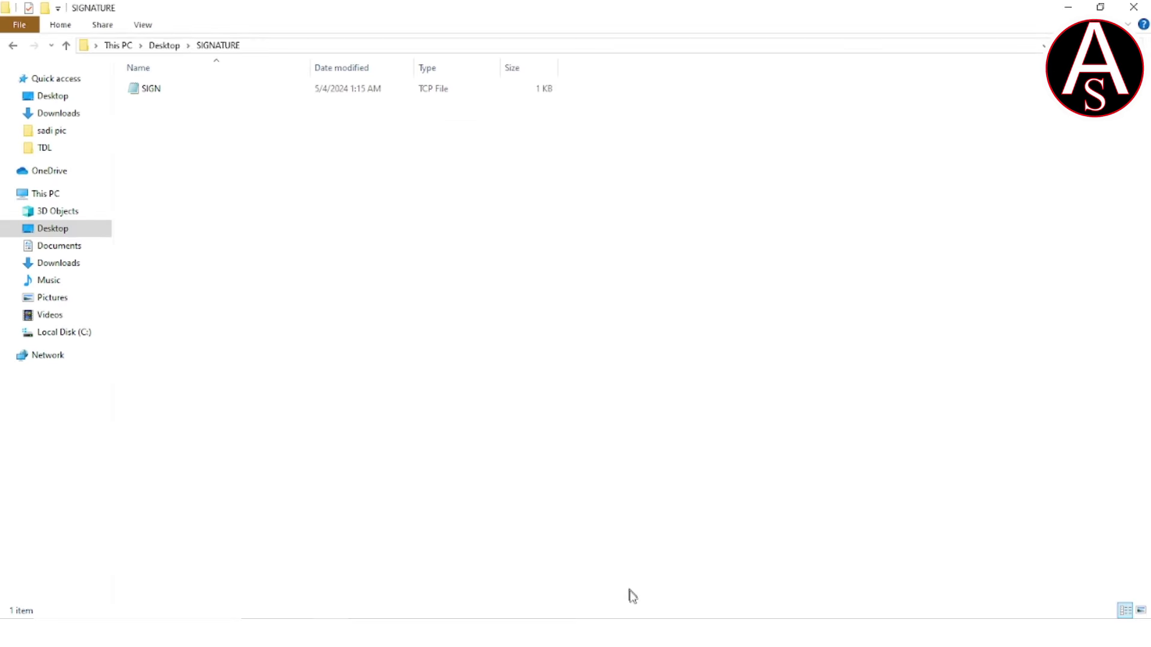
key(alt+Tab)
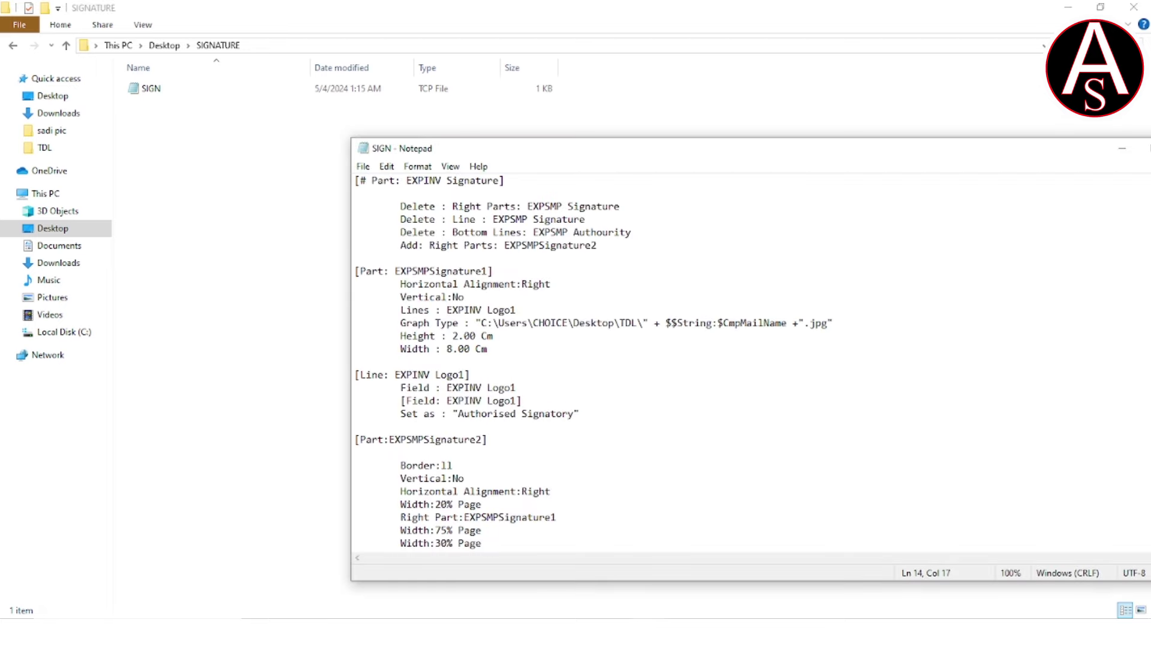
Step: Replace the old TDL folder path in Graph Type with the copied Desktop location plus \SIGNATURE\, keeping the .jpg name
click(468, 284)
key(Down)
key(Down)
key(Down)
key(Down)
key(Down)
key(Down)
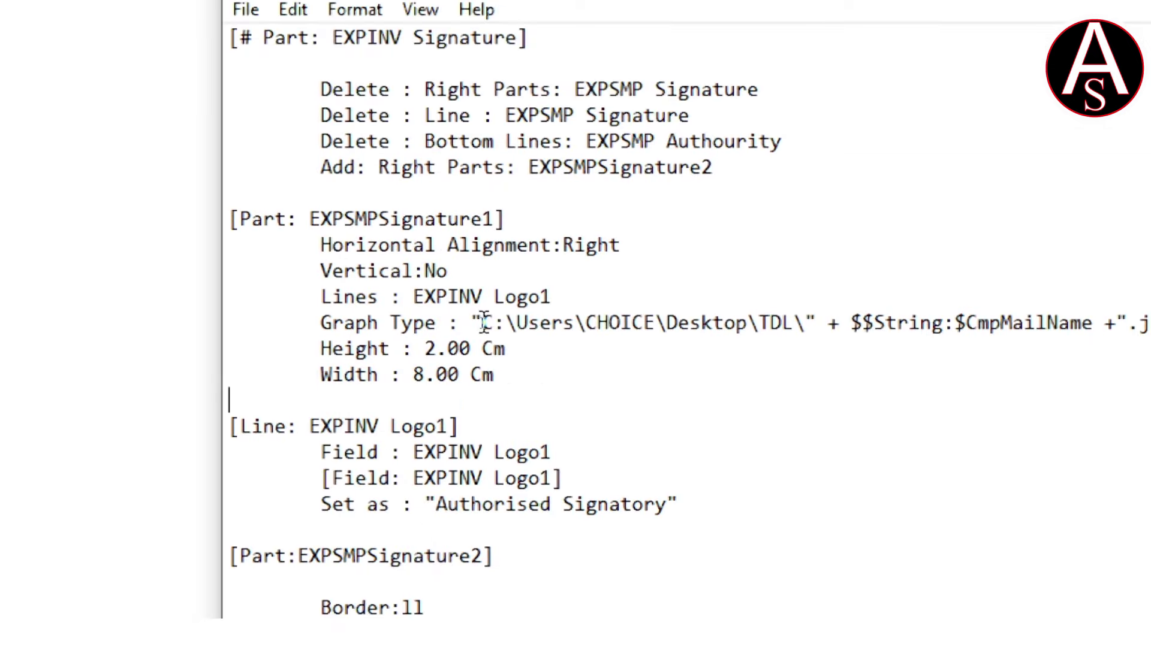
drag(482, 324, 803, 315)
key(ctrl+c)
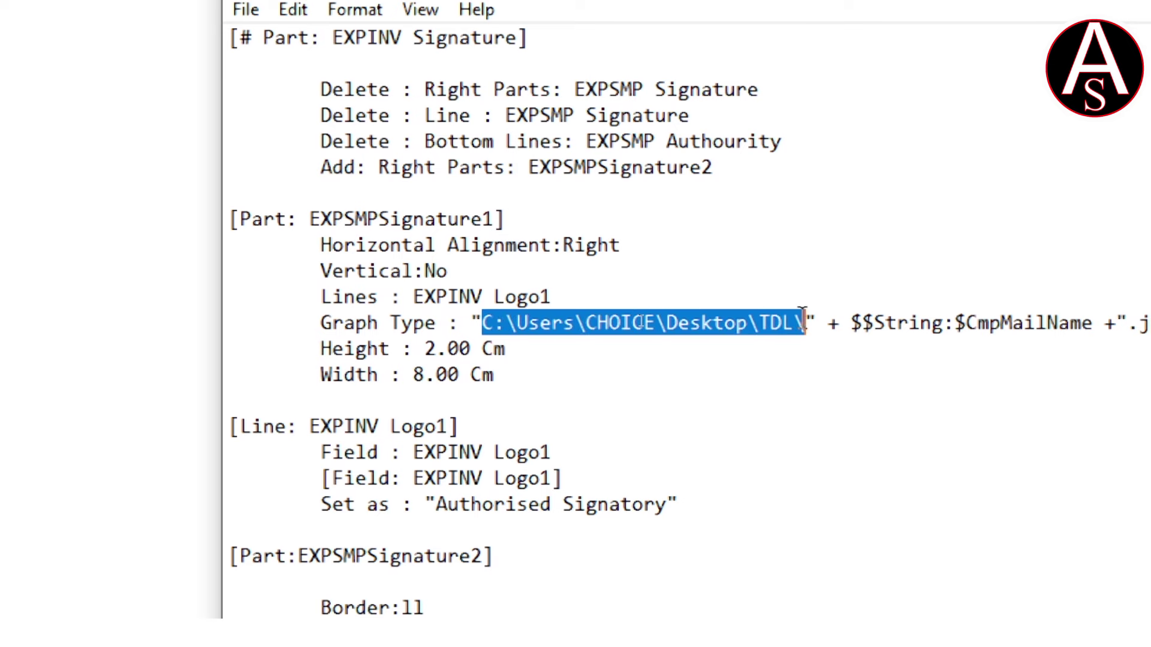
key(BackSpace)
key(ctrl+v)
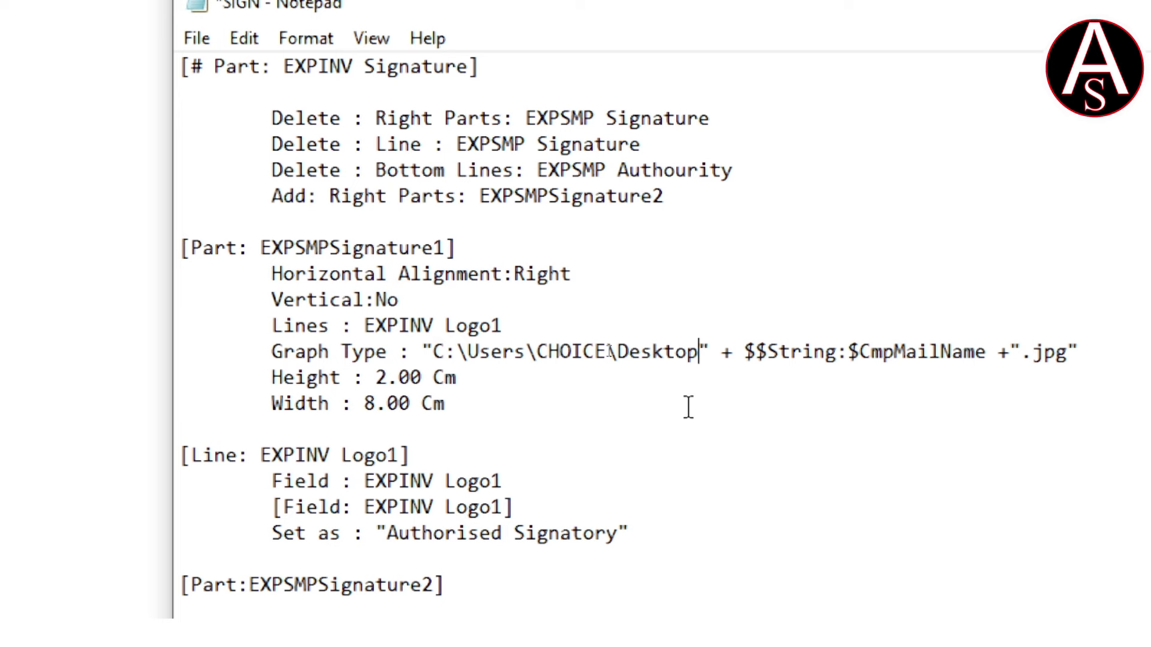
text(\)
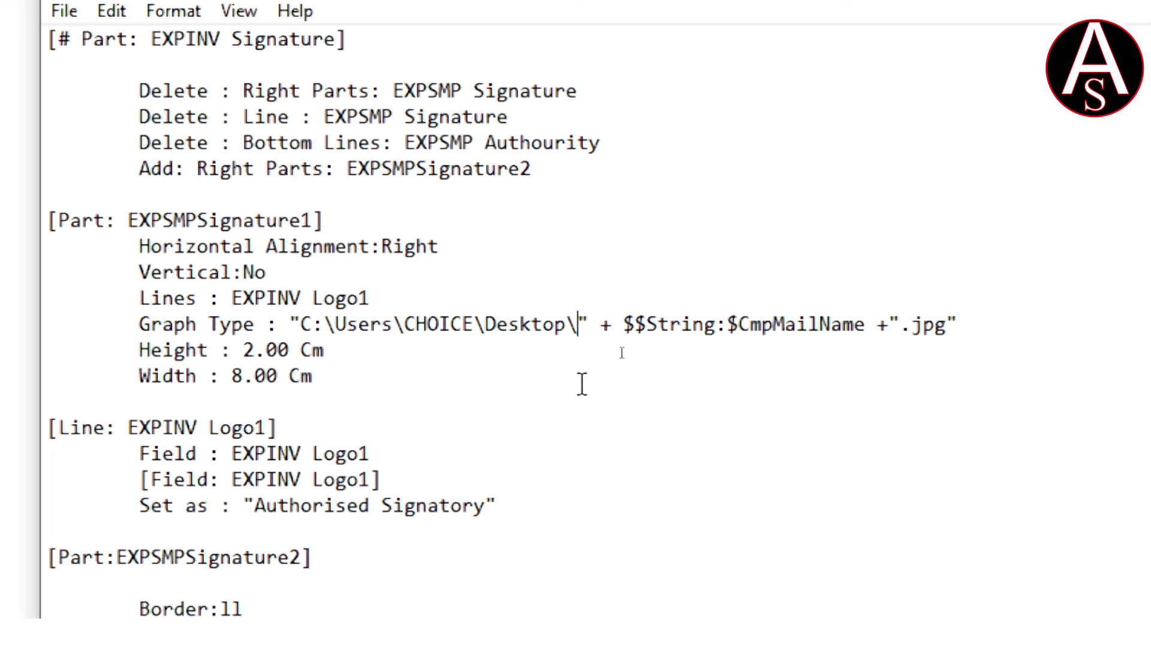
text(SI)
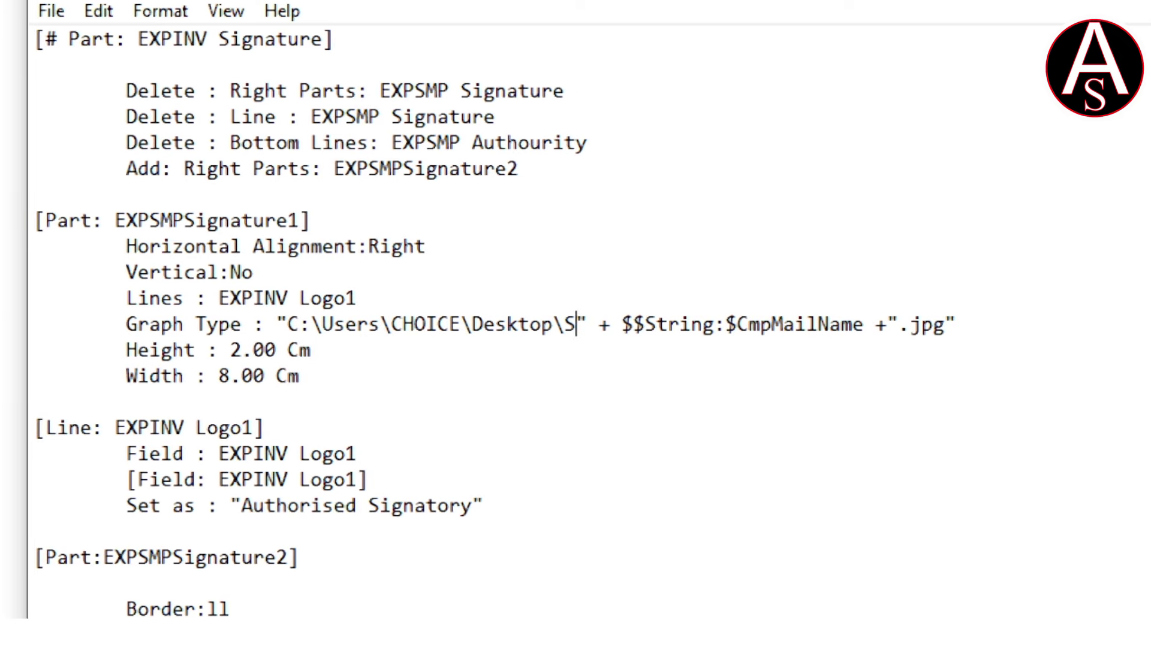
text(GNATU)
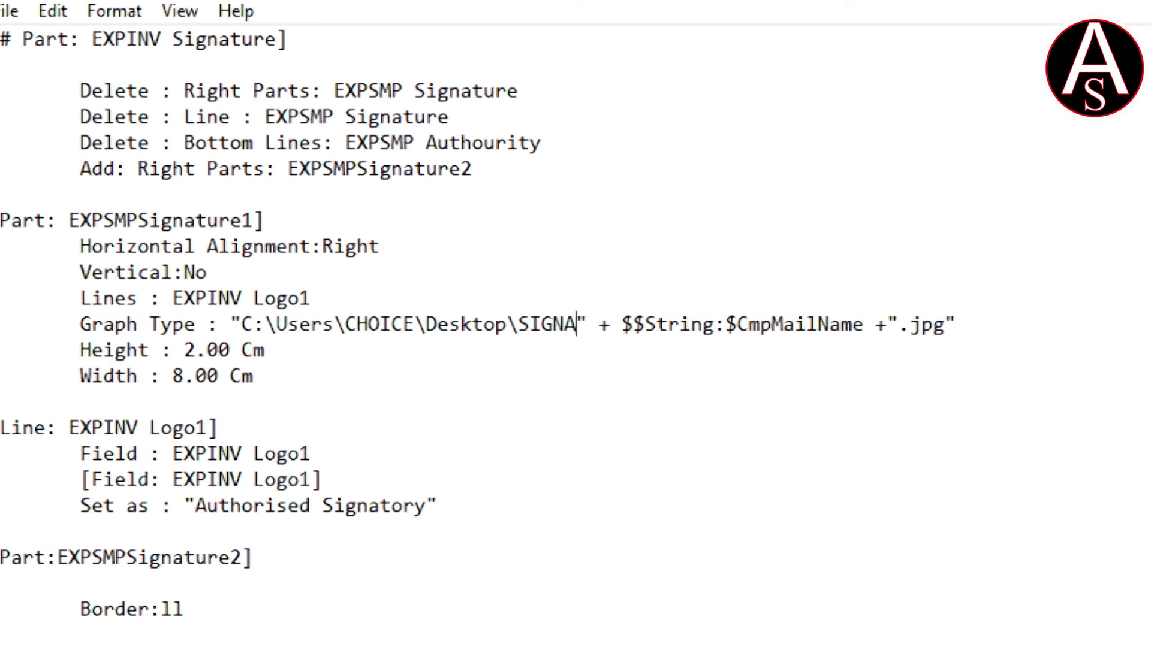
text(RE)
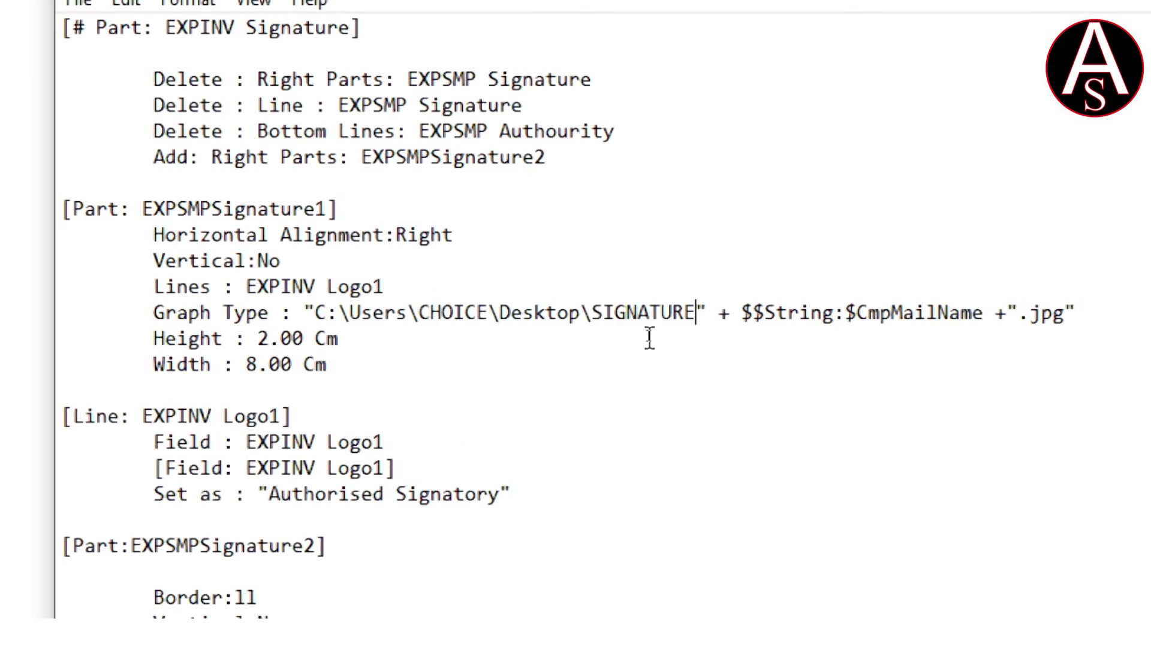
text(\)
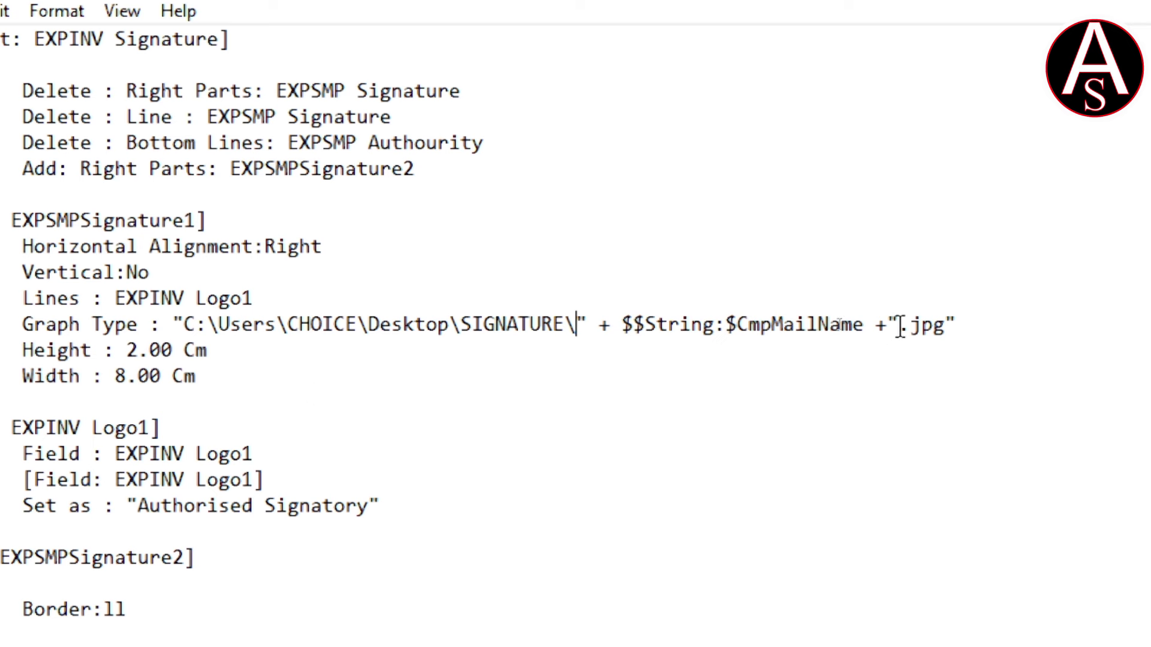
drag(899, 325, 946, 326)
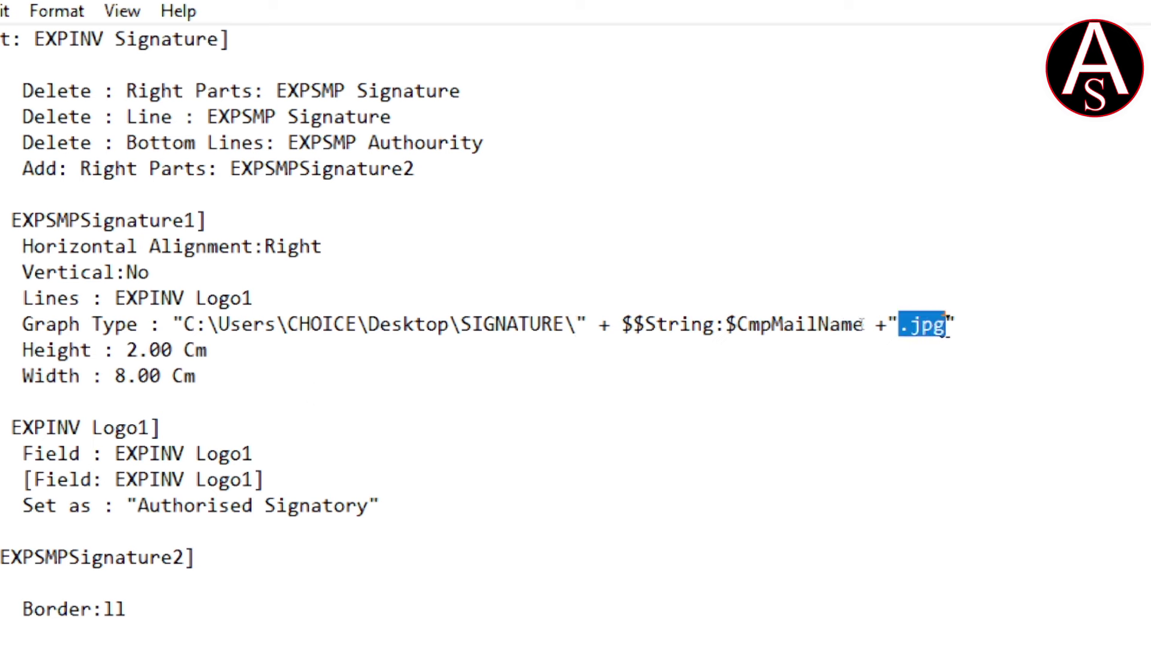
click(216, 381)
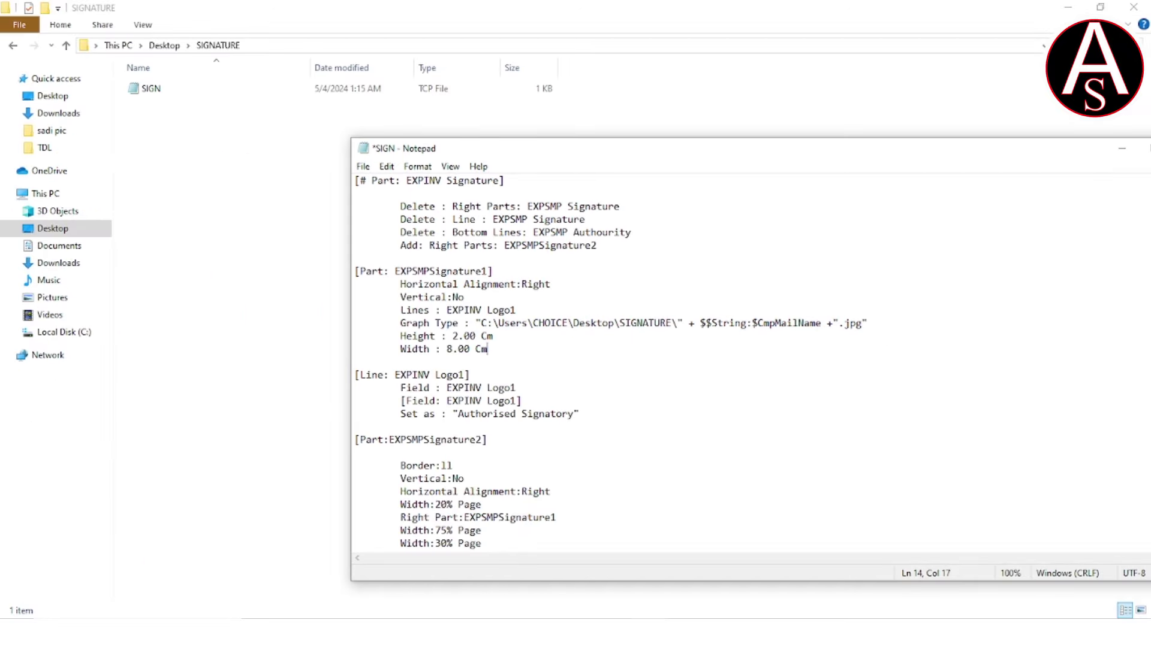
Step: Save the edited SIGN file, close Notepad, and launch Adobe Photoshop 7.0 from Windows search
key(ctrl+s)
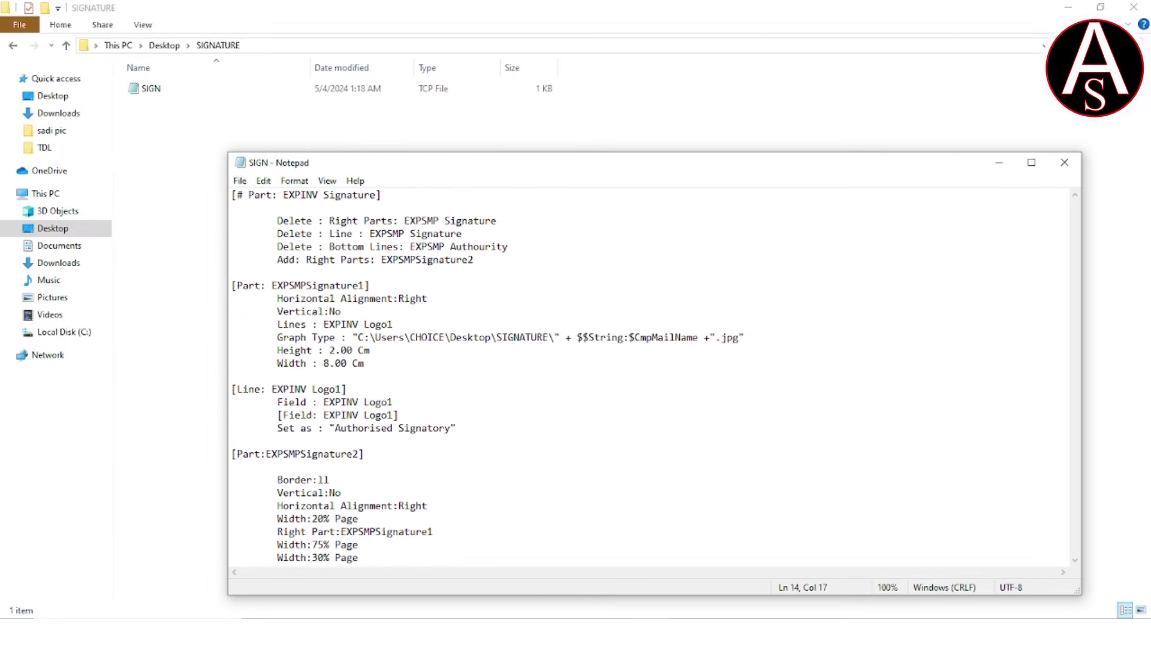
click(1064, 162)
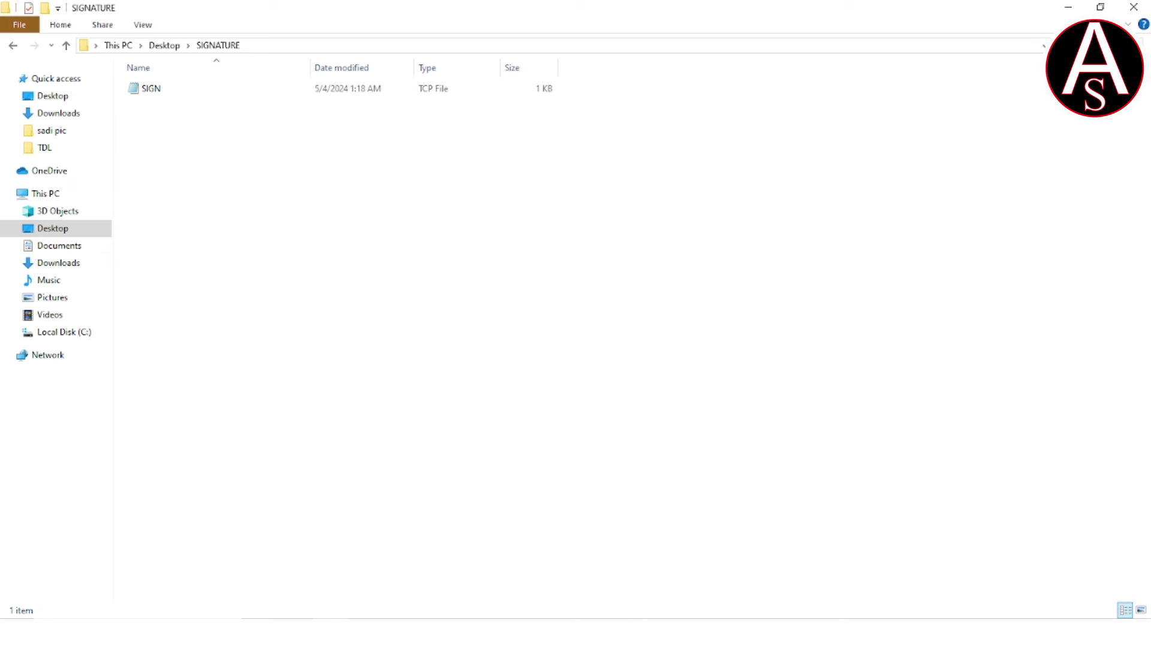
key(super)
text(PHO)
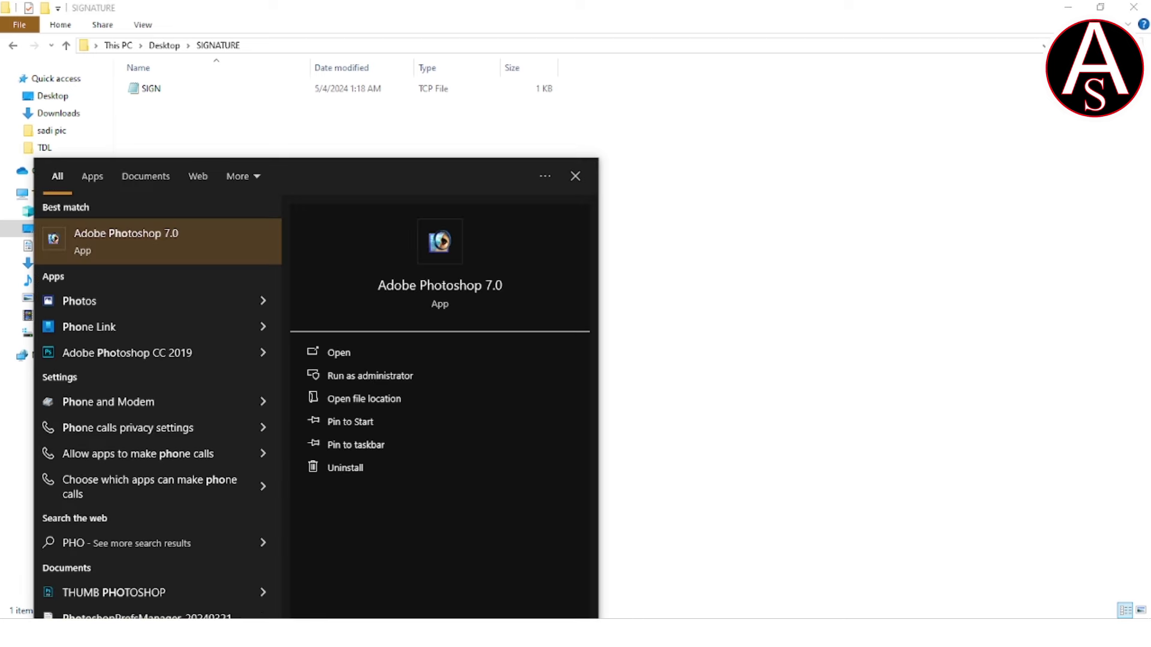
key(Return)
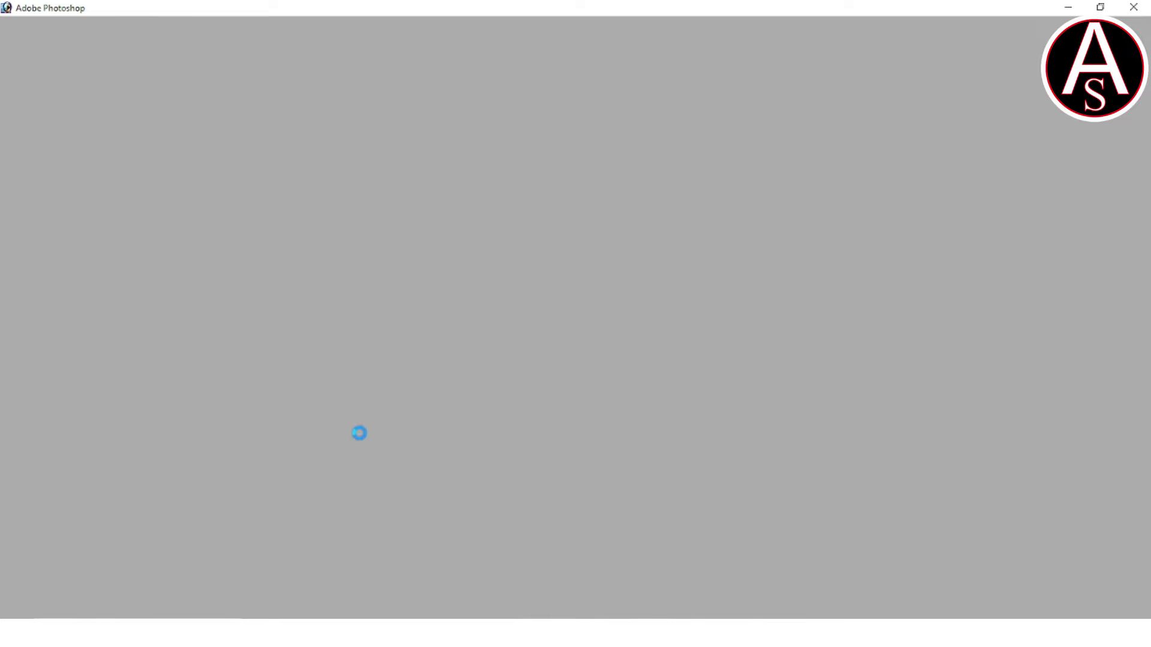
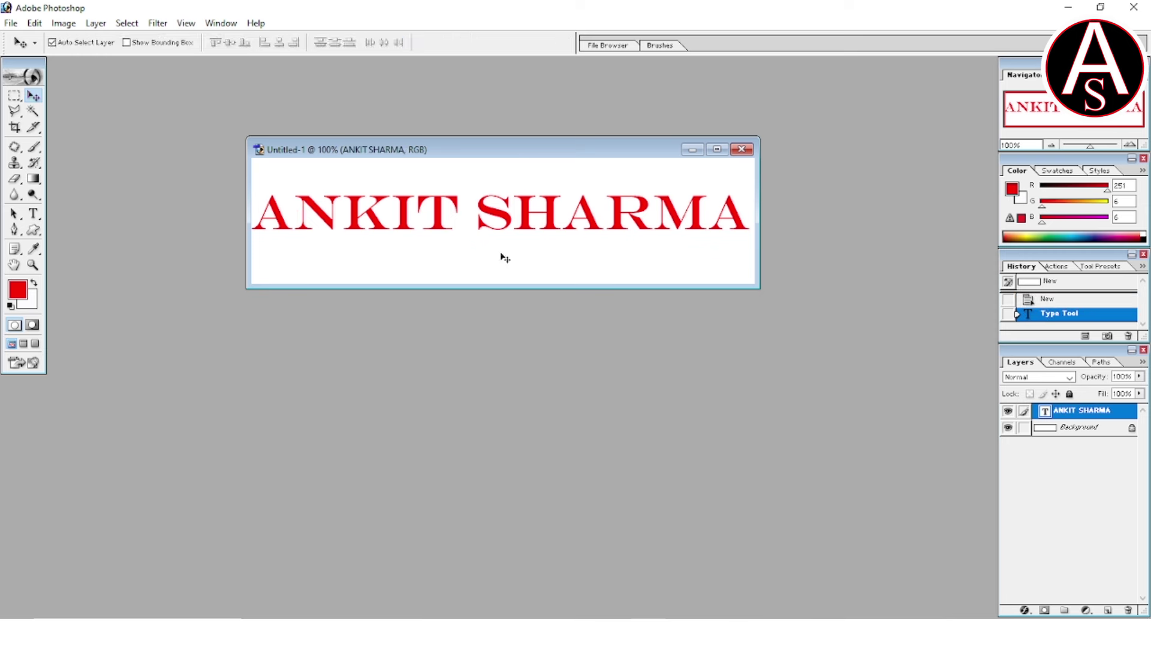
Step: Stretch the red name text taller with Free Transform, apply it, and nudge it right
drag(500, 230, 502, 254)
key(Return)
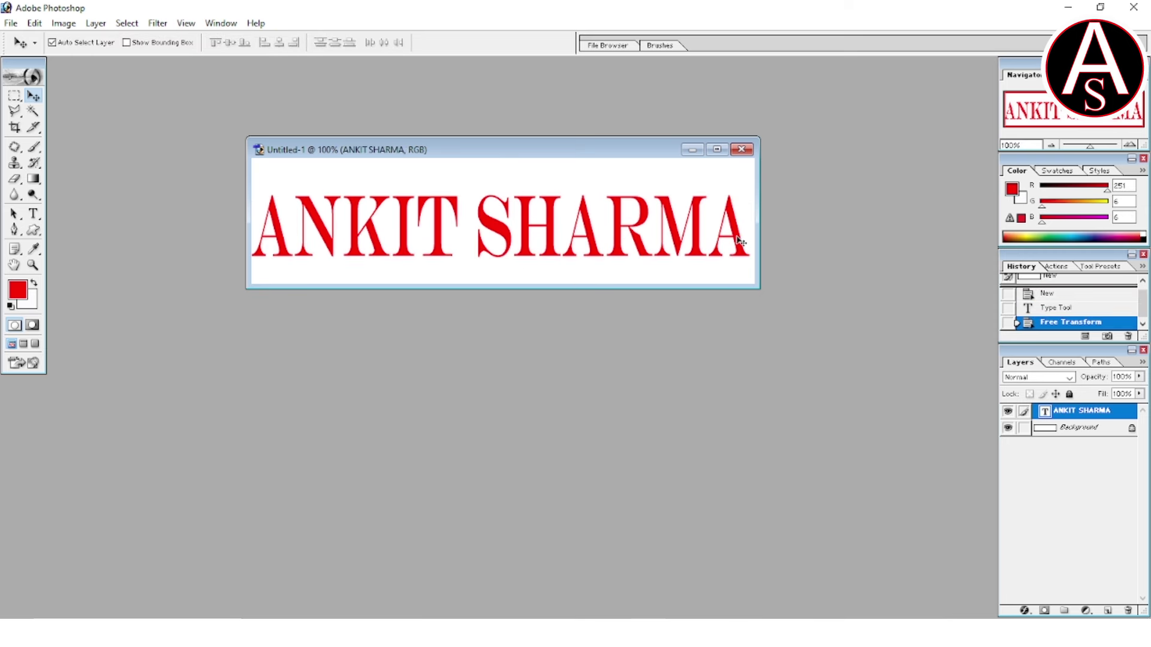
key(Right)
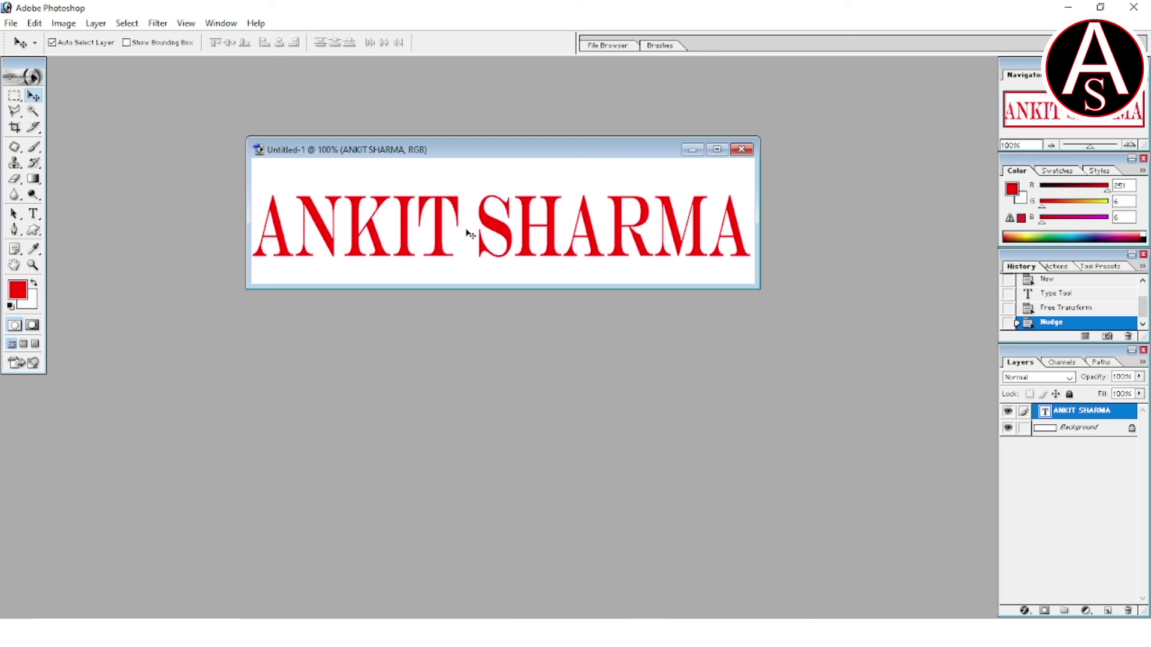
Step: Set the Crop tool to 8 cm width, 2 cm height and 222 pixels/inch resolution
click(16, 128)
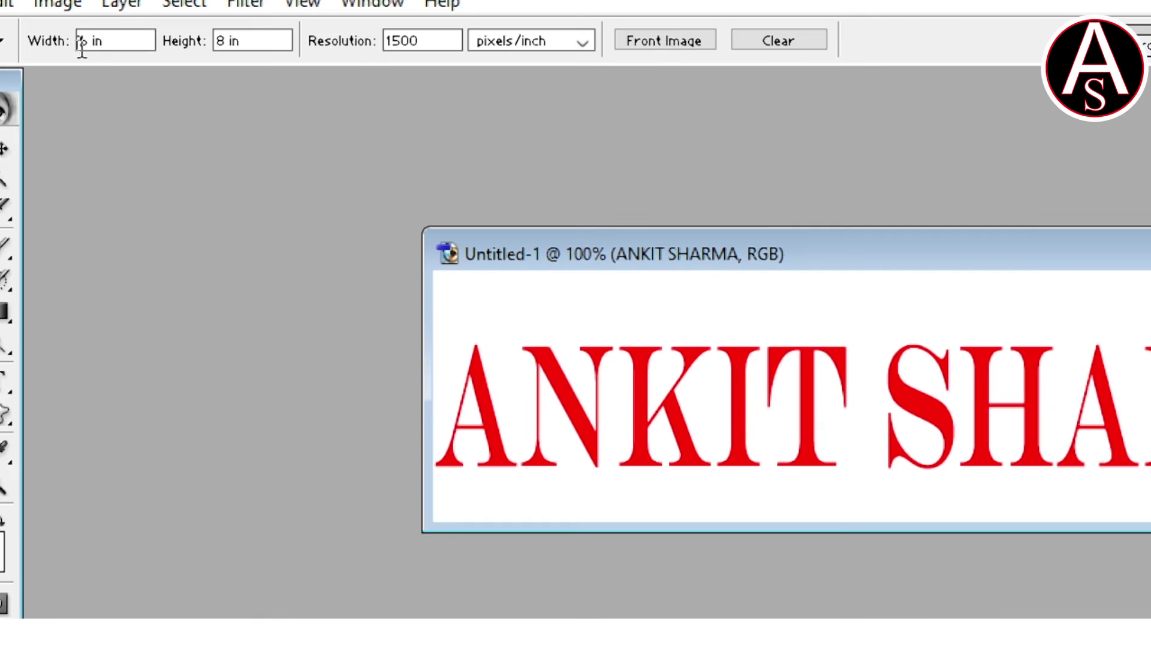
right_click(84, 44)
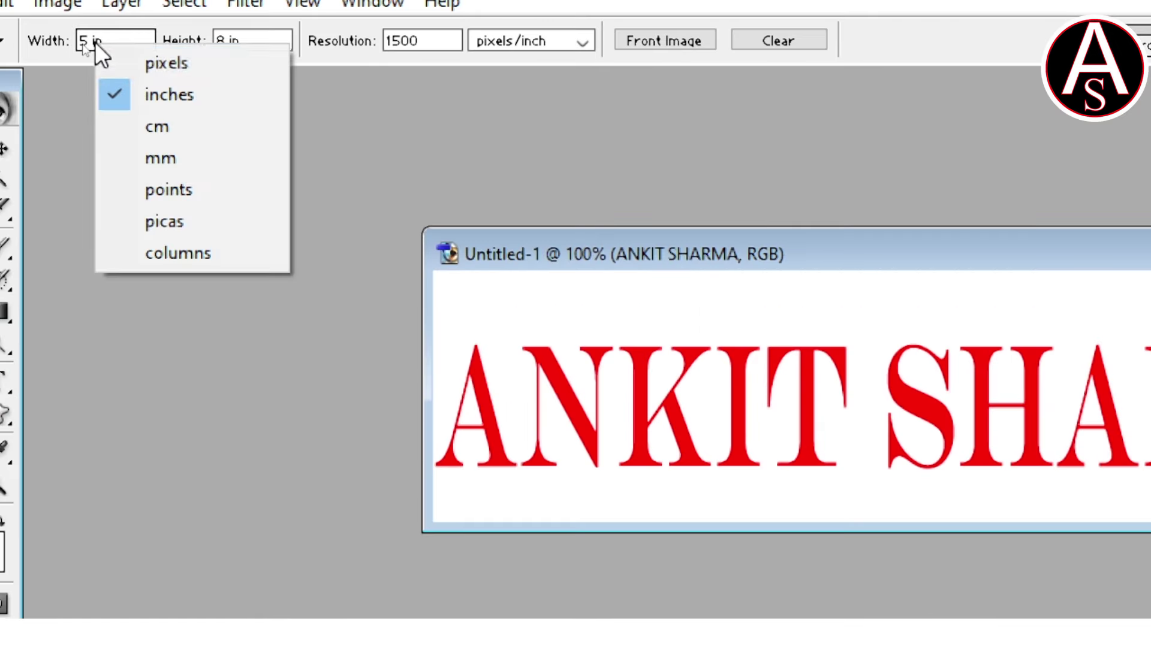
click(157, 131)
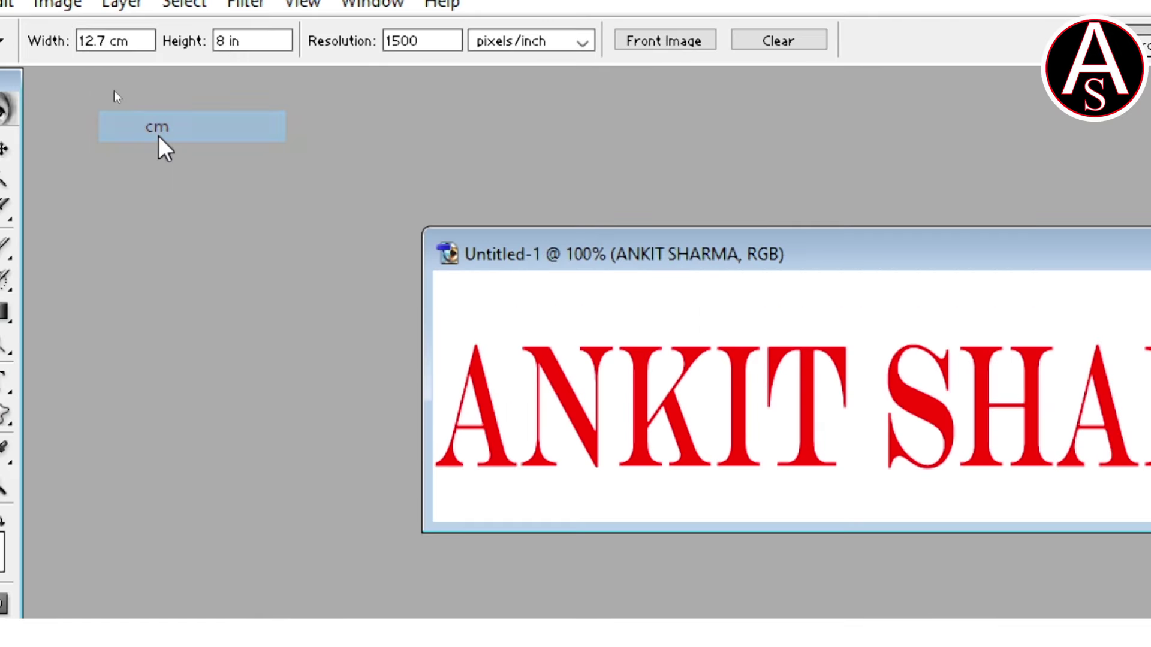
right_click(245, 41)
click(290, 123)
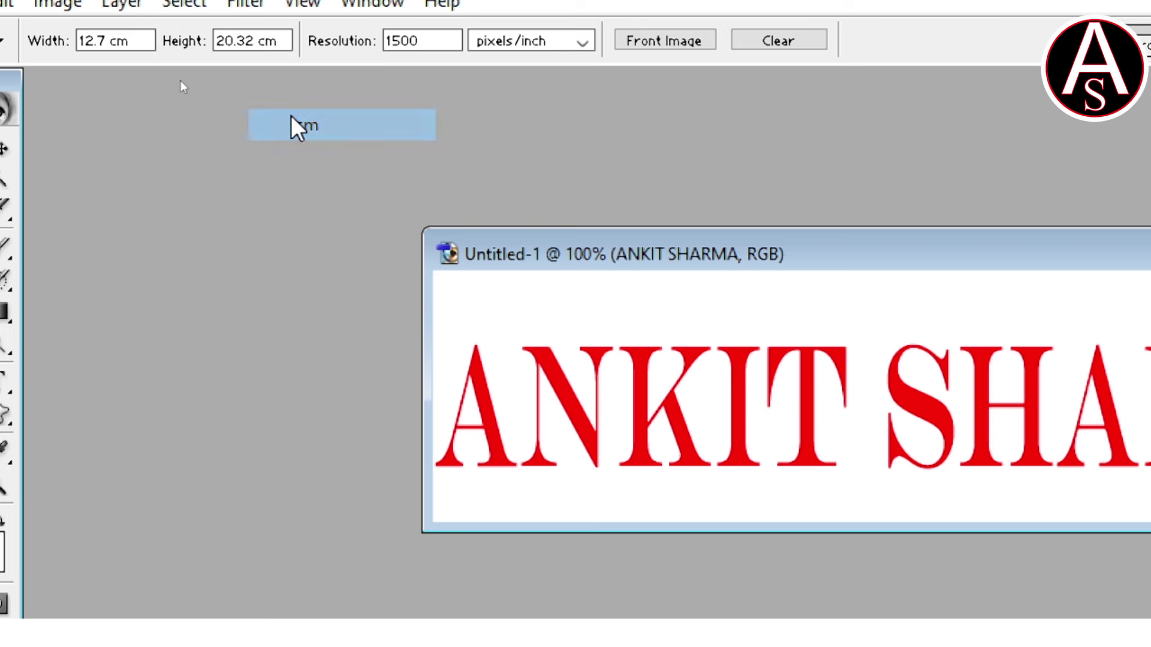
key(Tab)
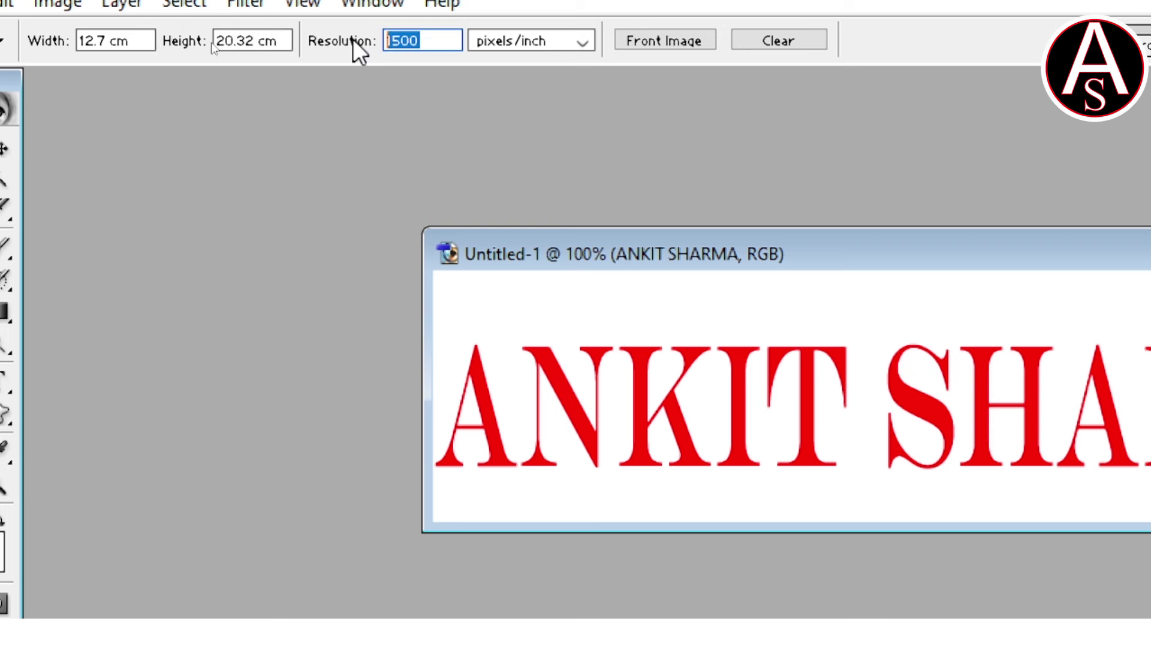
text(222)
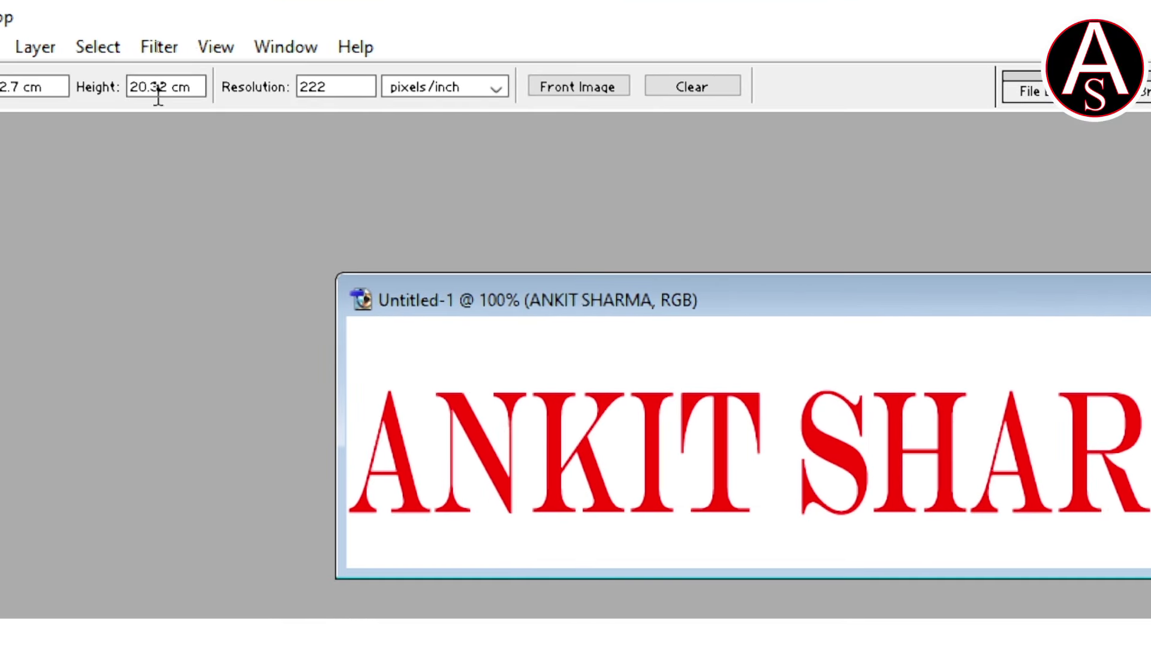
drag(169, 95, 127, 90)
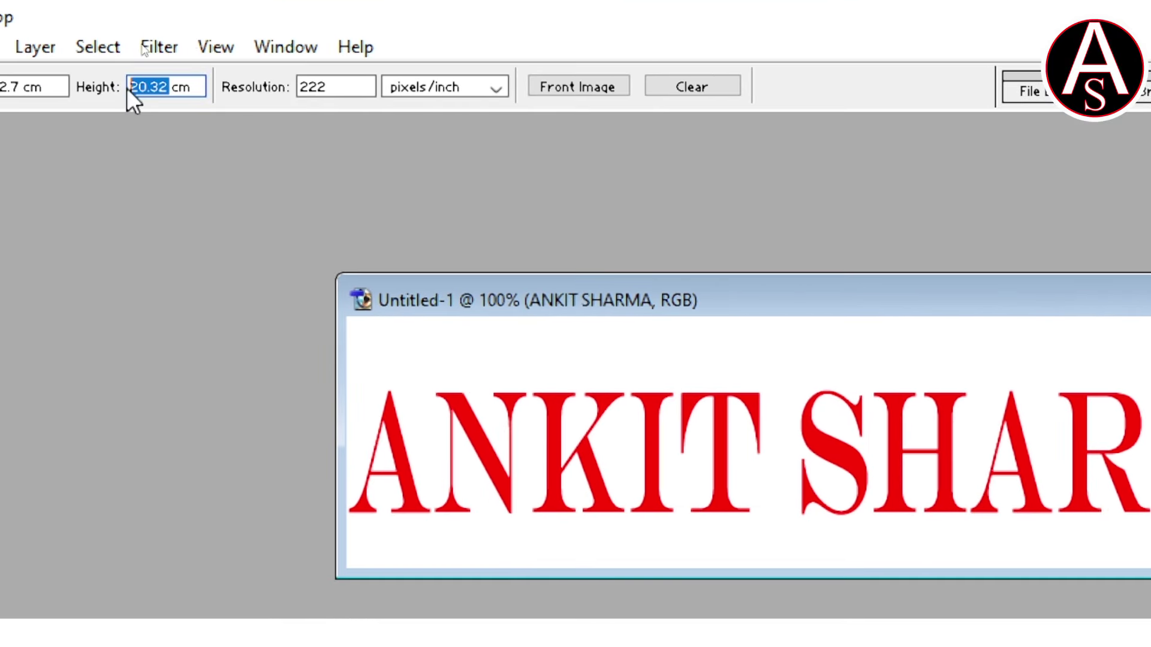
text(2)
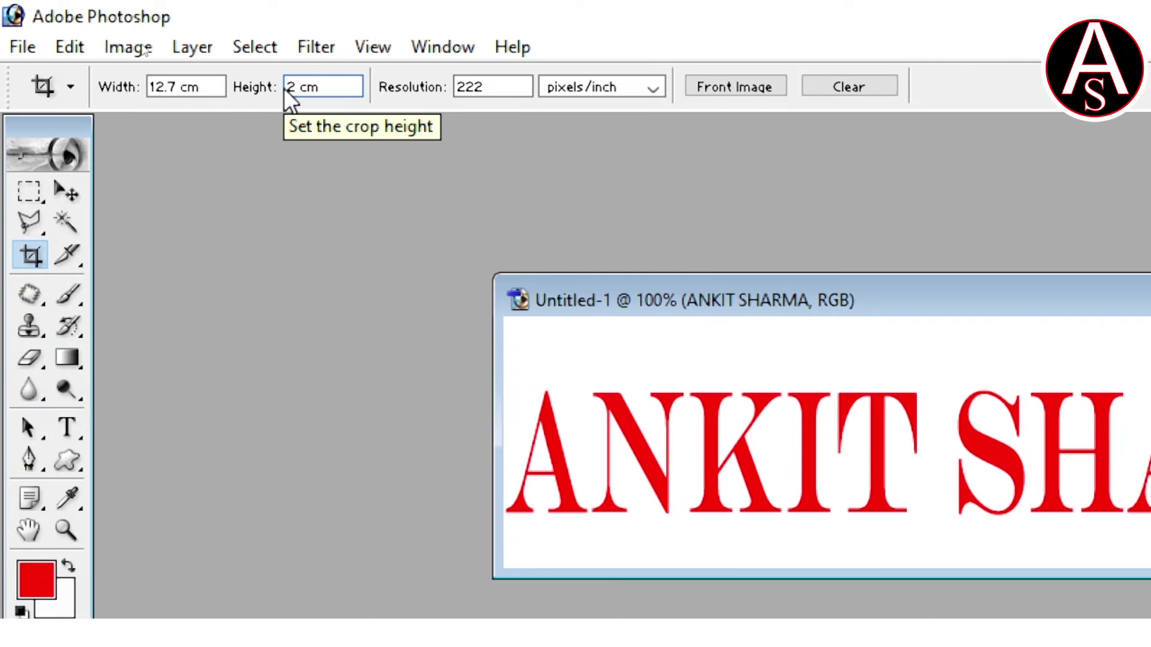
drag(174, 86, 135, 84)
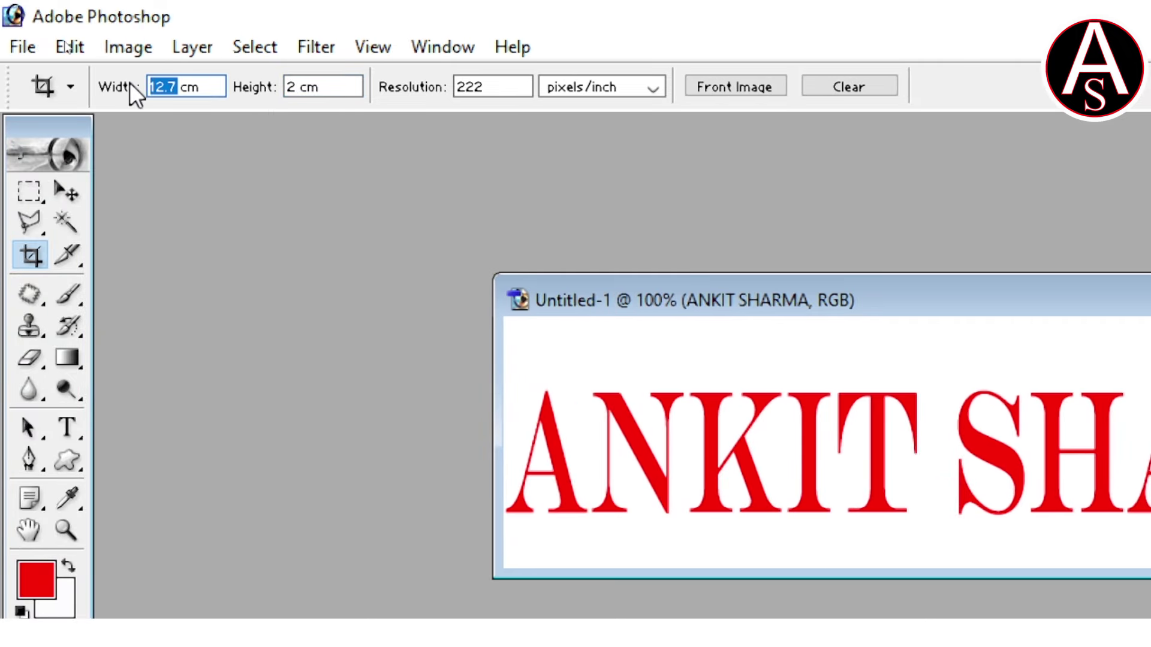
text(8)
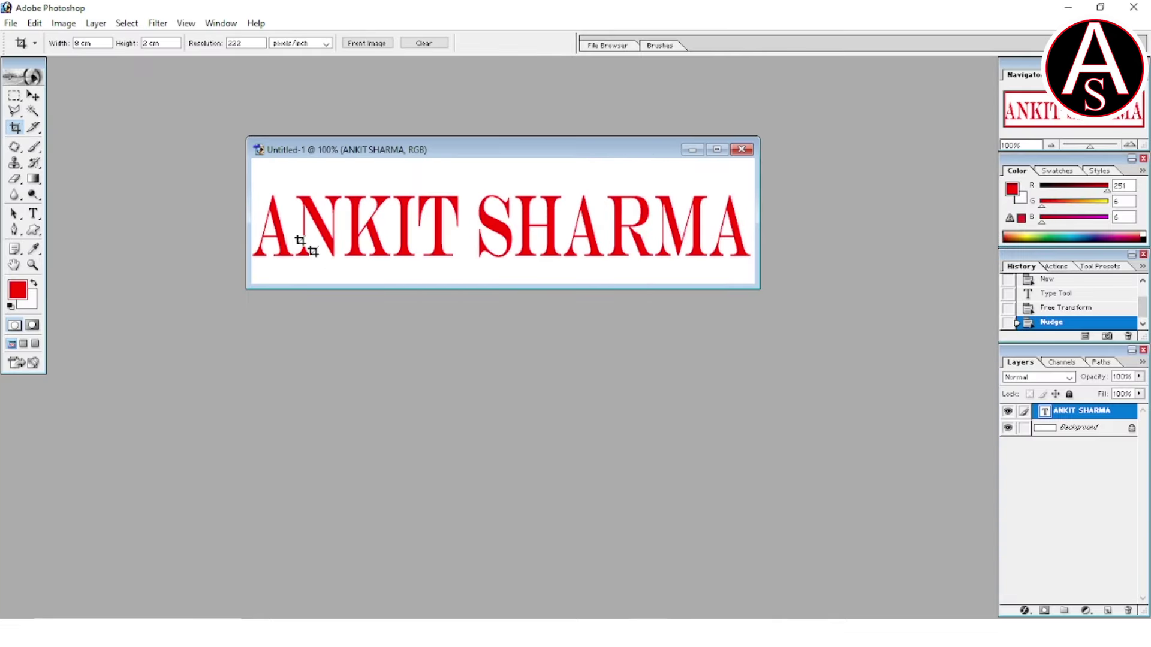
Step: Drag the crop box over the whole canvas and apply the crop
drag(251, 175, 784, 305)
drag(683, 176, 754, 172)
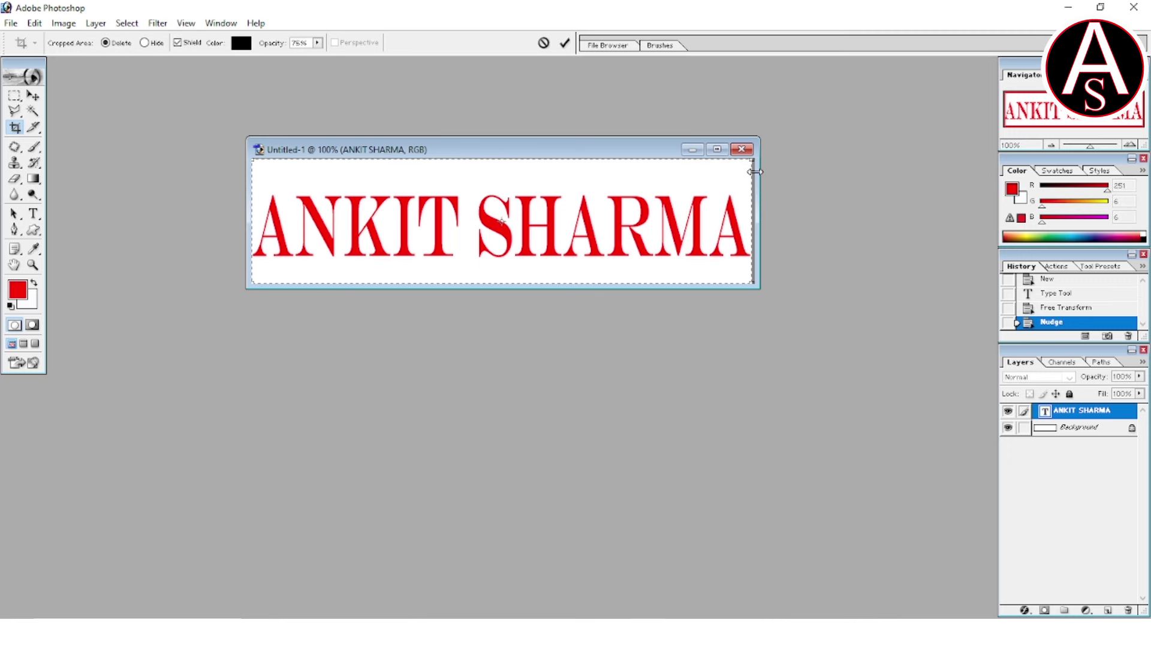
key(Return)
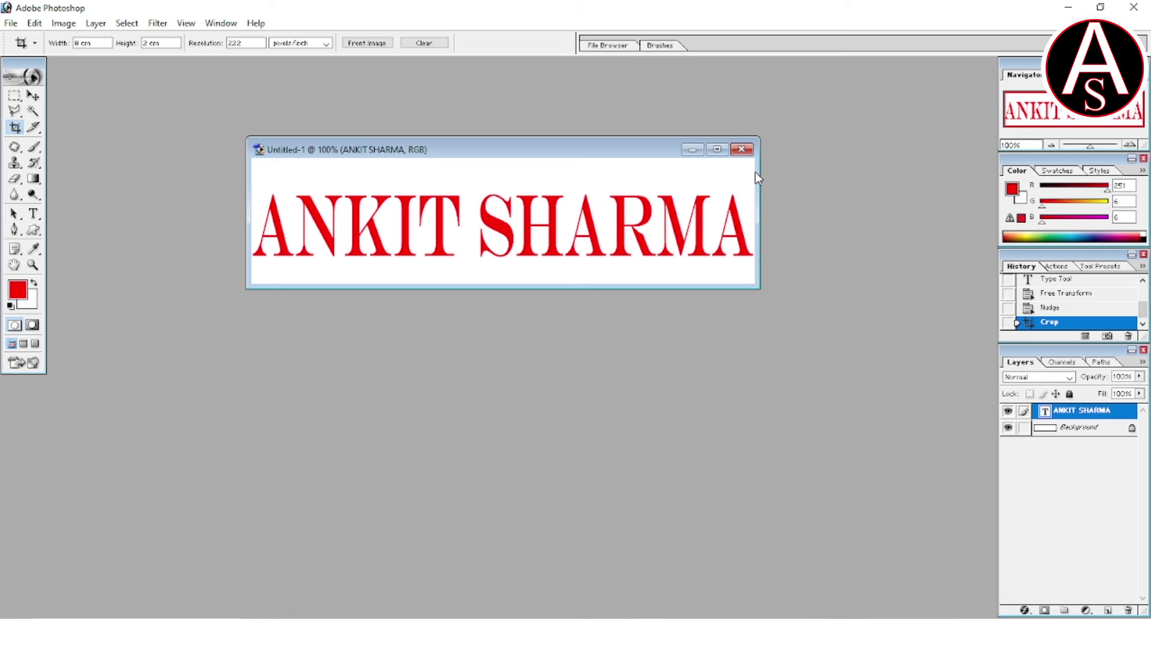
Step: Start Save As and choose the Desktop SIGNATURE folder as the save location
click(11, 26)
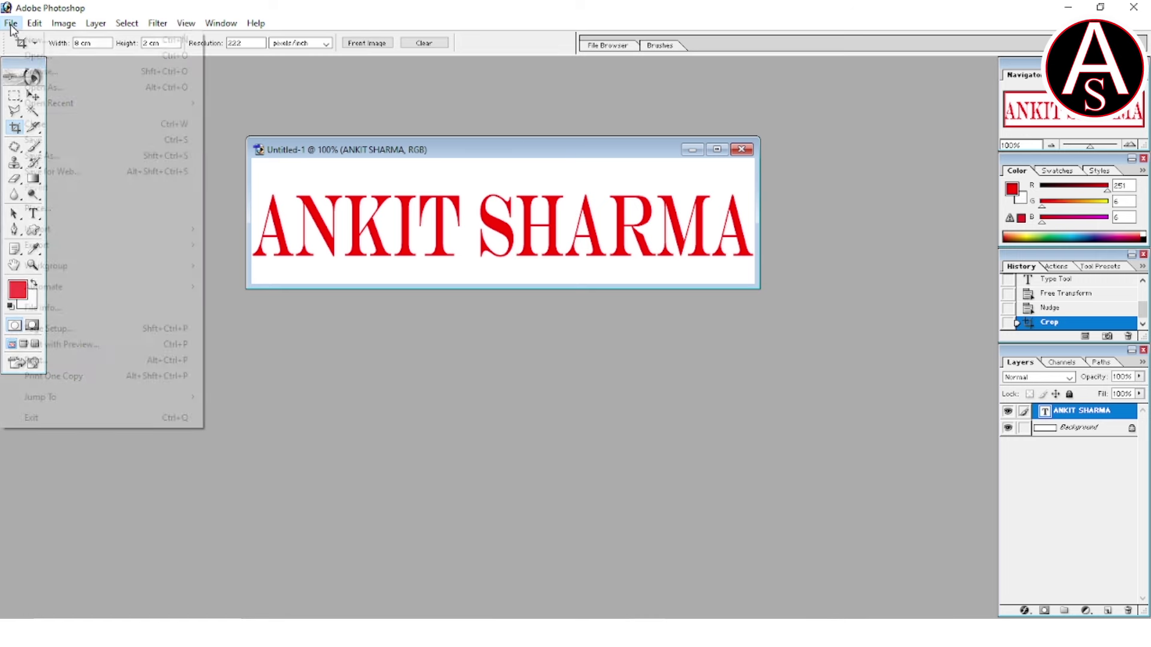
click(71, 156)
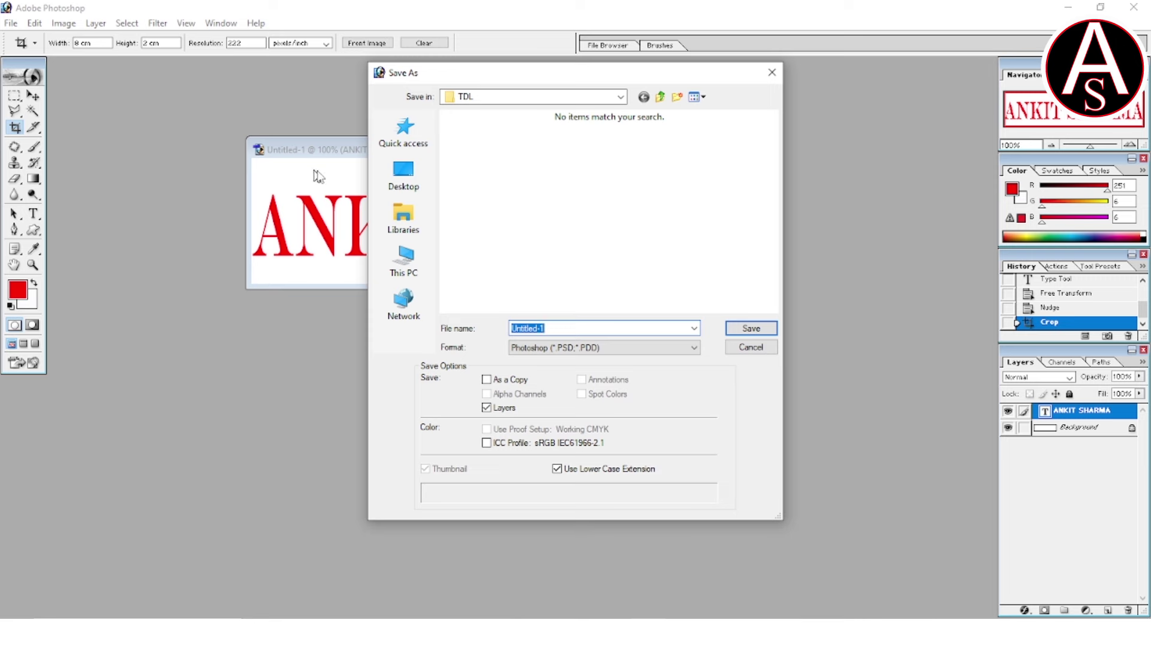
click(397, 186)
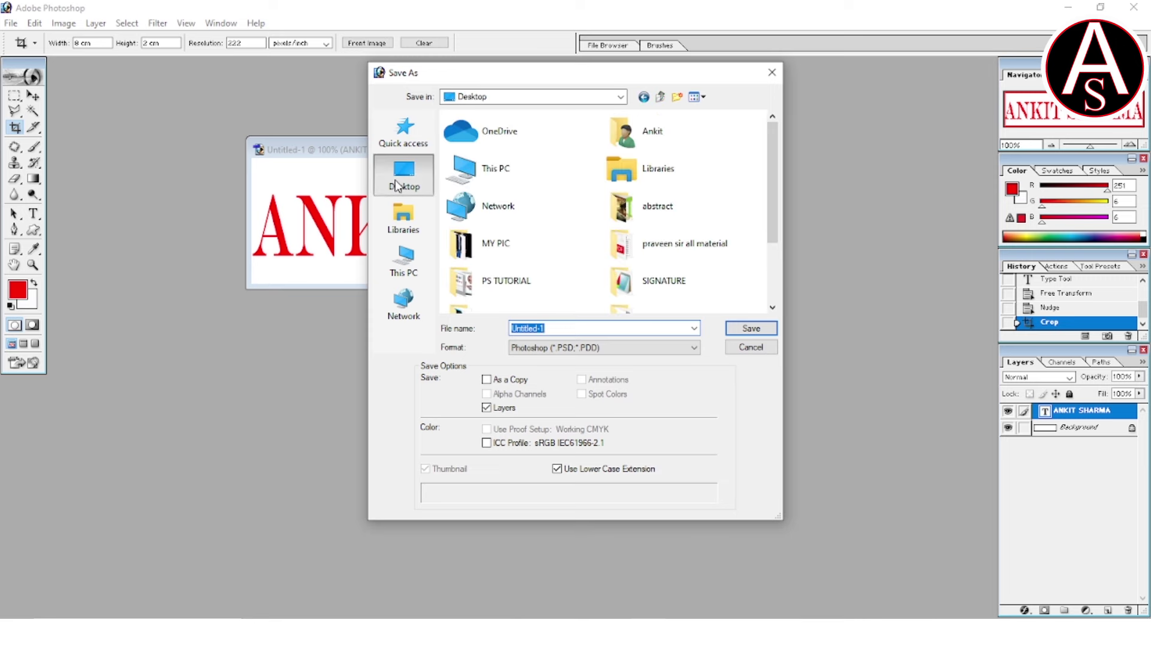
double_click(634, 279)
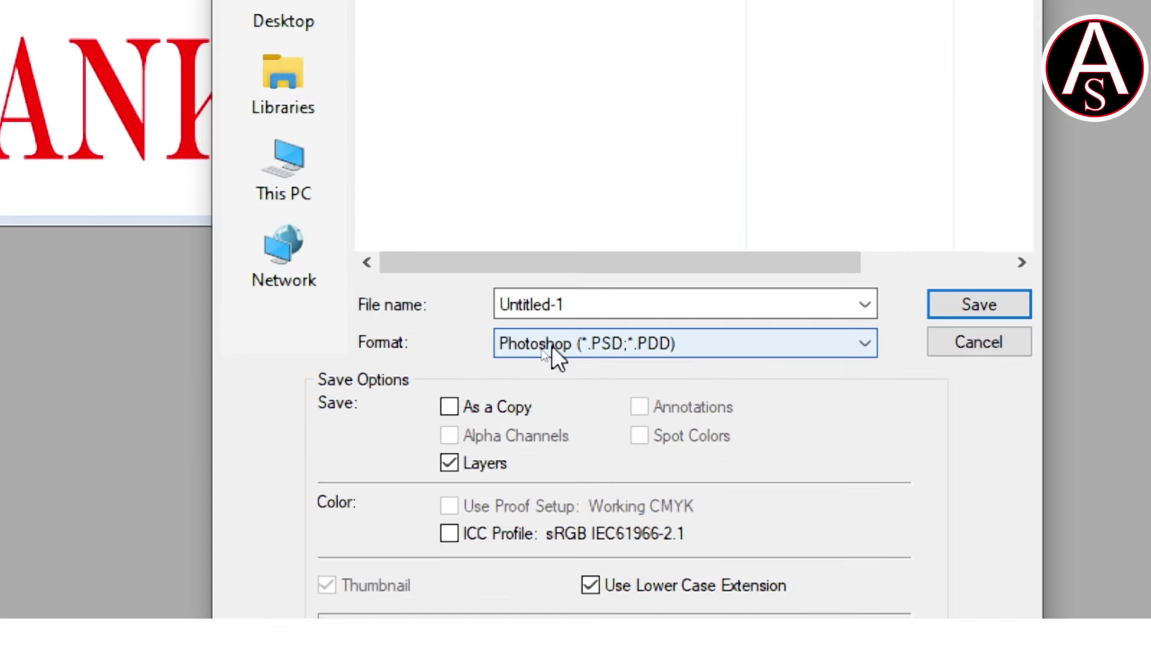
Step: Save the image as JPEG file 't' at maximum quality
click(574, 347)
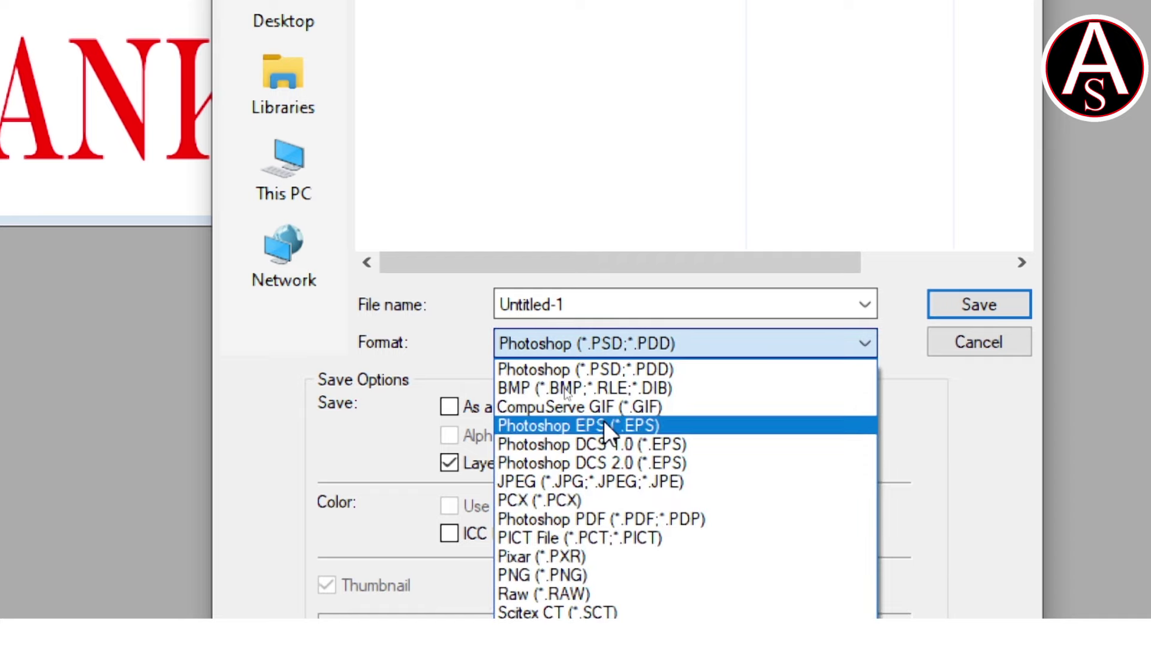
click(558, 481)
click(617, 329)
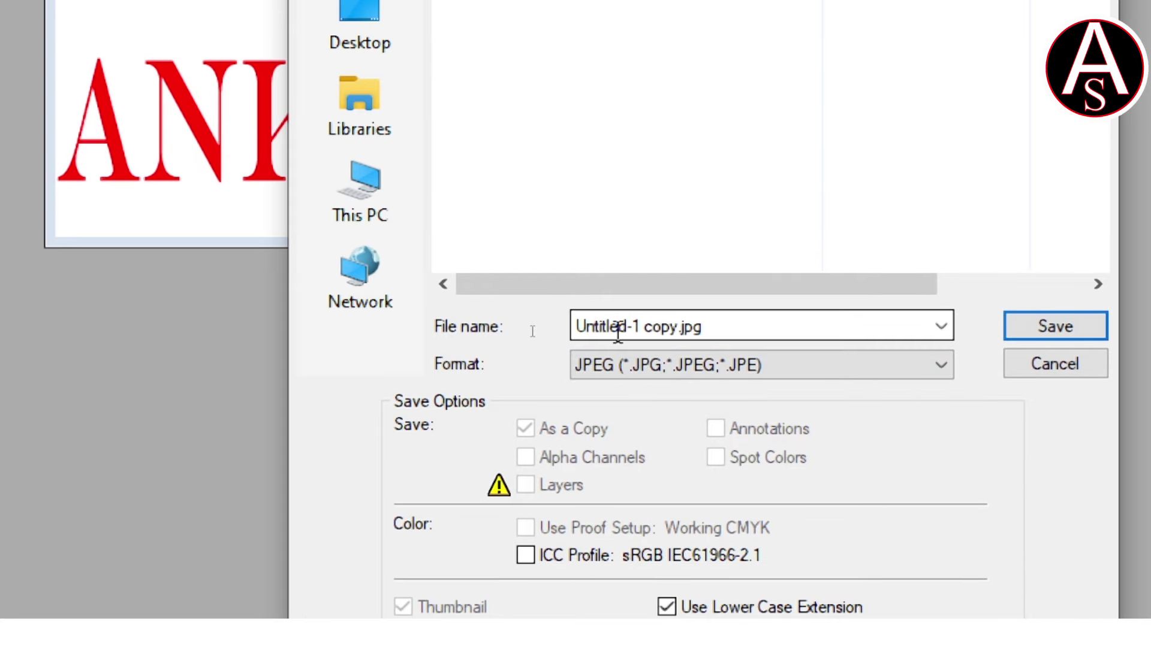
key(ctrl+a)
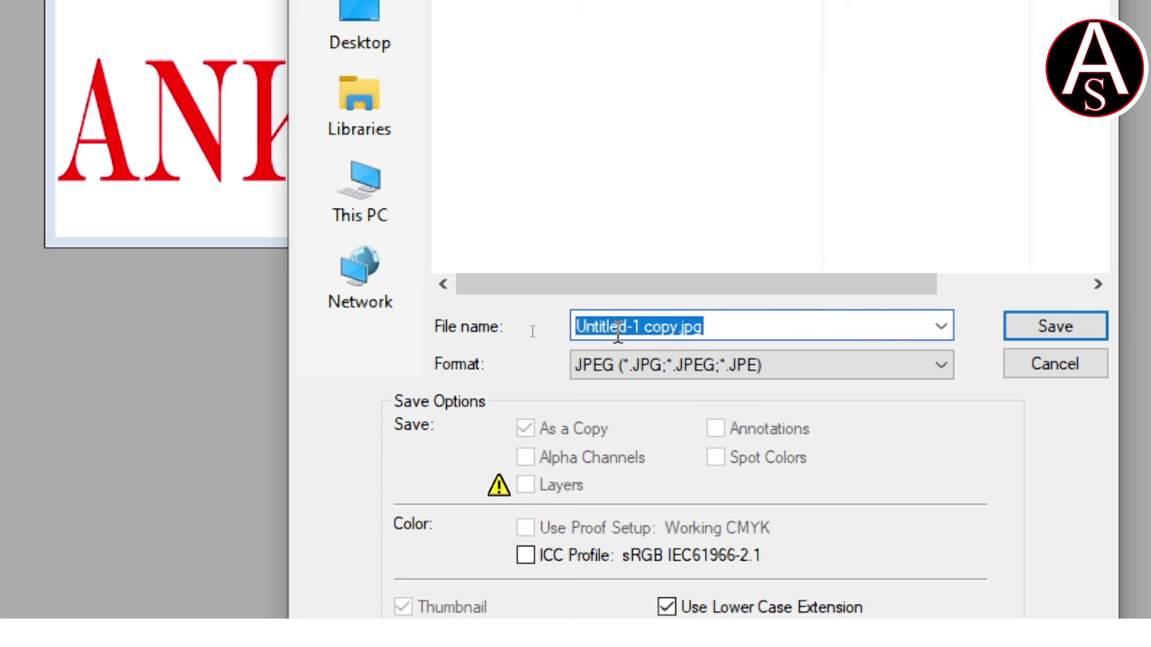
text(t)
click(1079, 329)
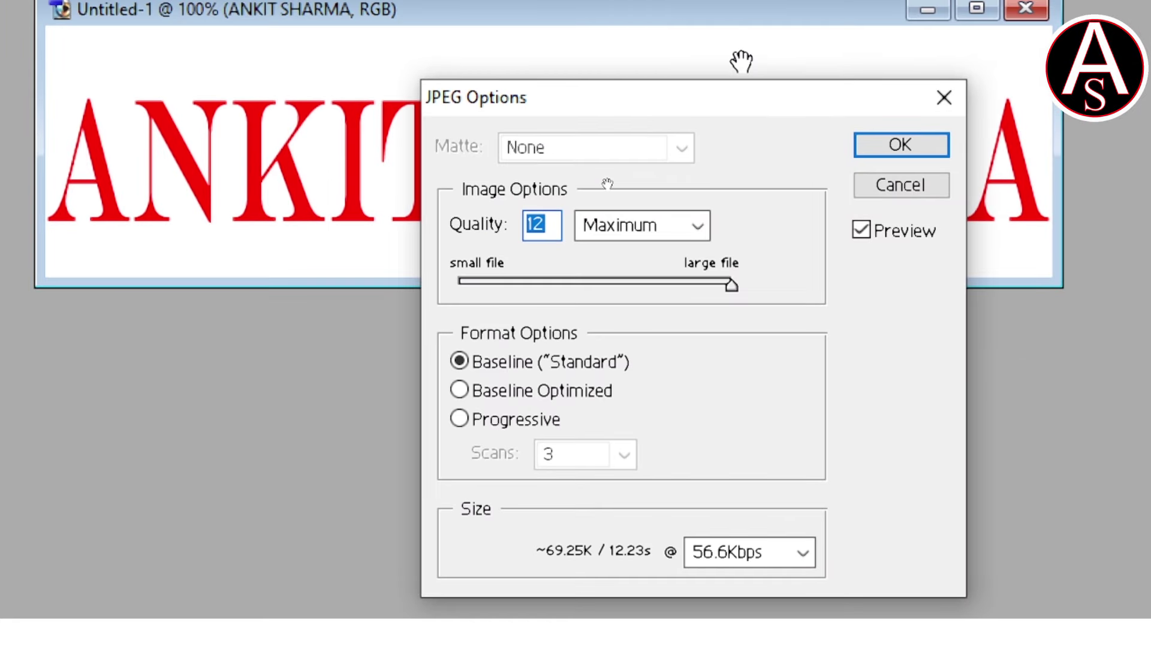
click(898, 151)
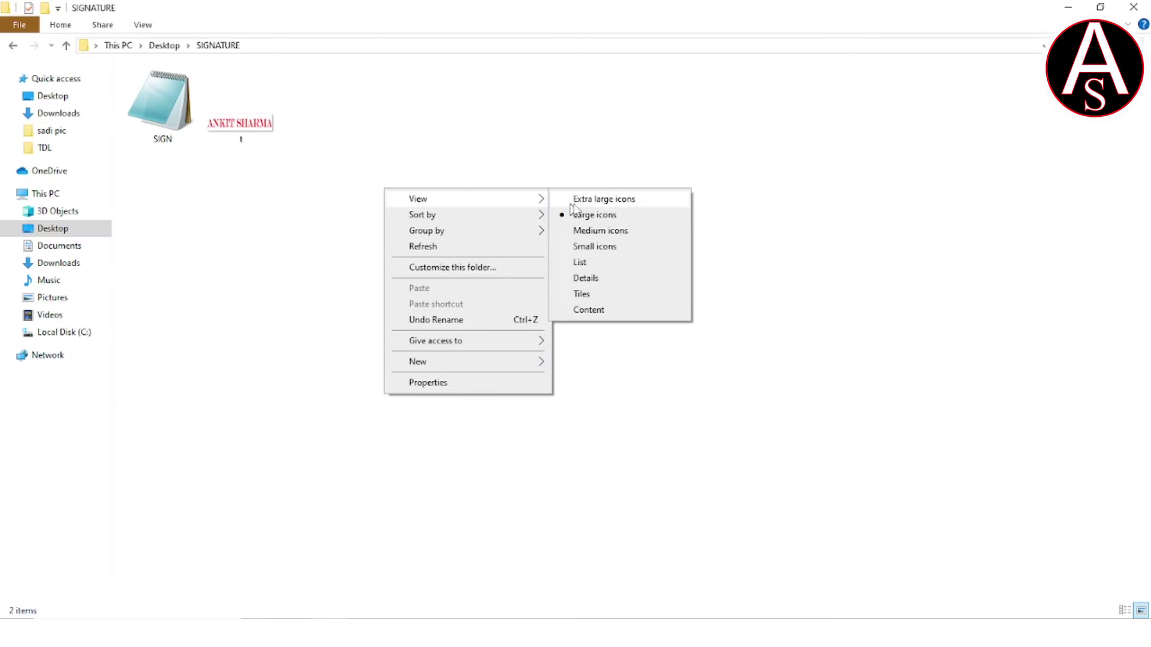
Step: Show the SIGNATURE folder as extra large icons and return to TallyPrime's Sales voucher screen
click(577, 201)
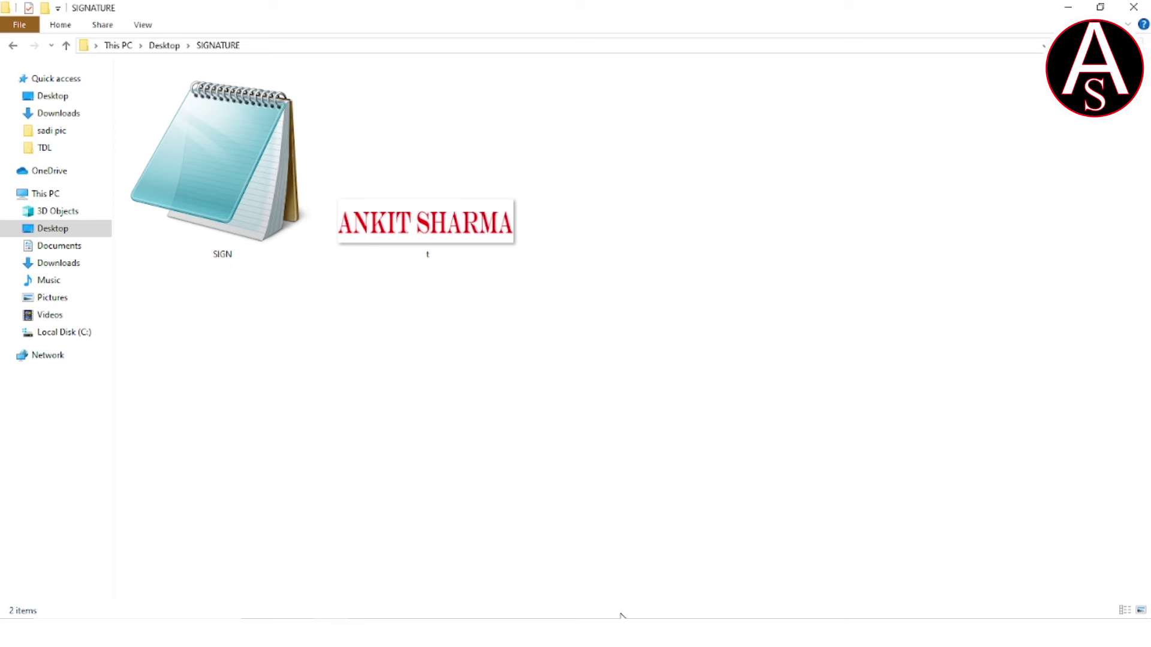
key(alt+Tab)
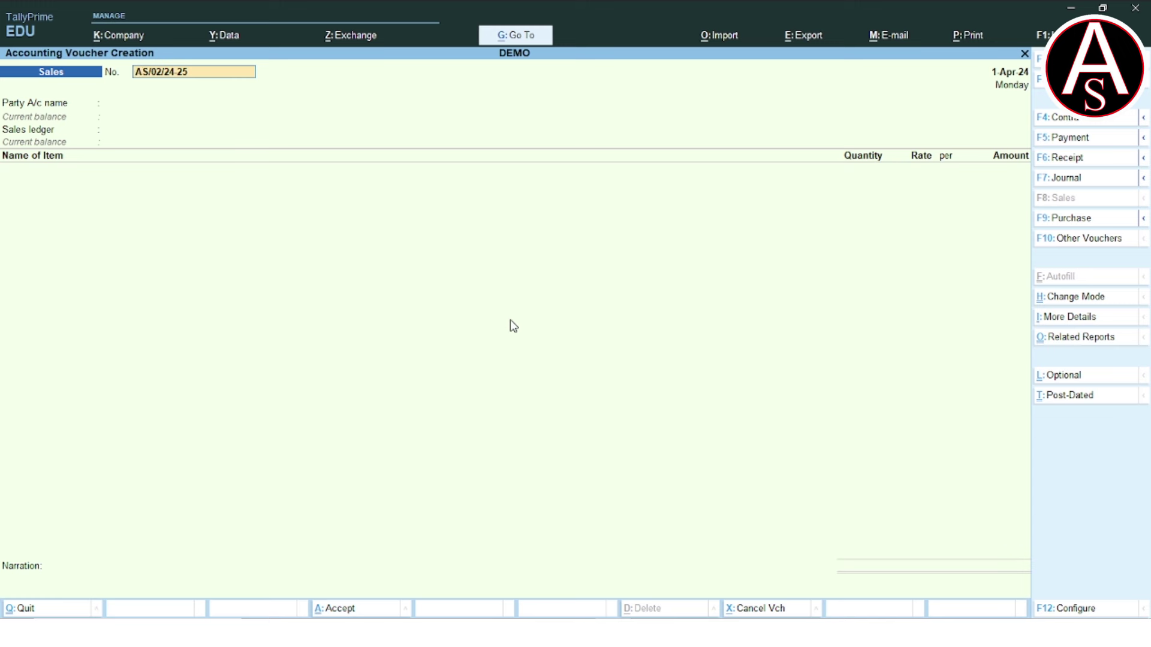
Step: Quit the unsaved sales voucher, shut the DEMO company and load the GST company
key(BackSpace)
key(Escape)
key(y)
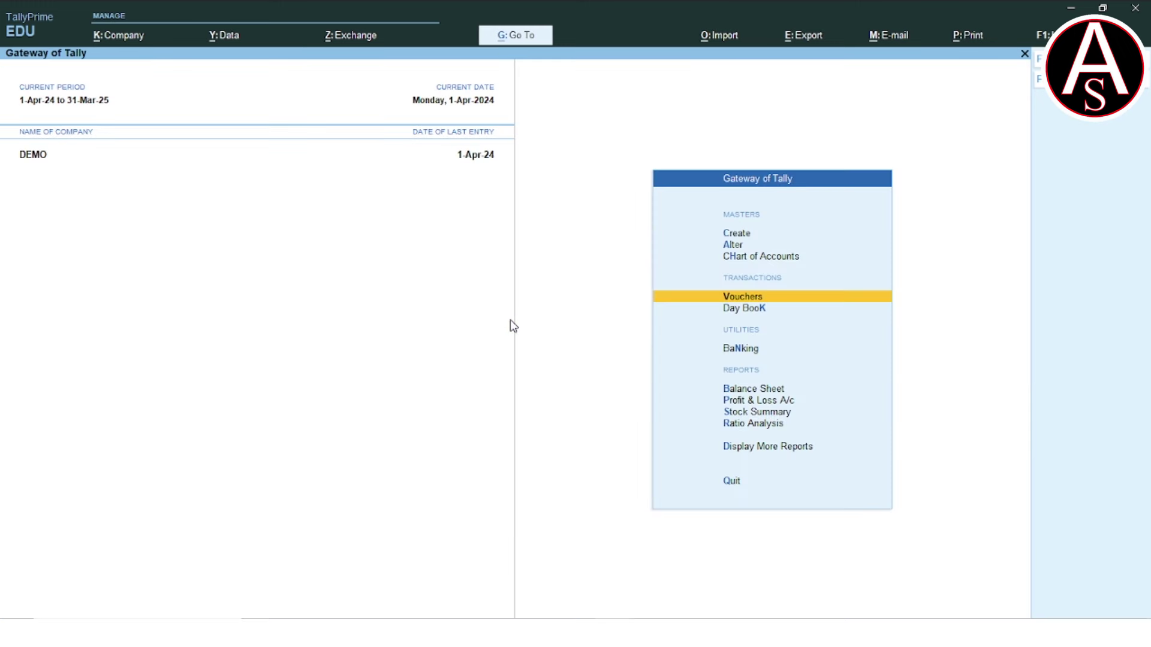
key(ctrl+F3)
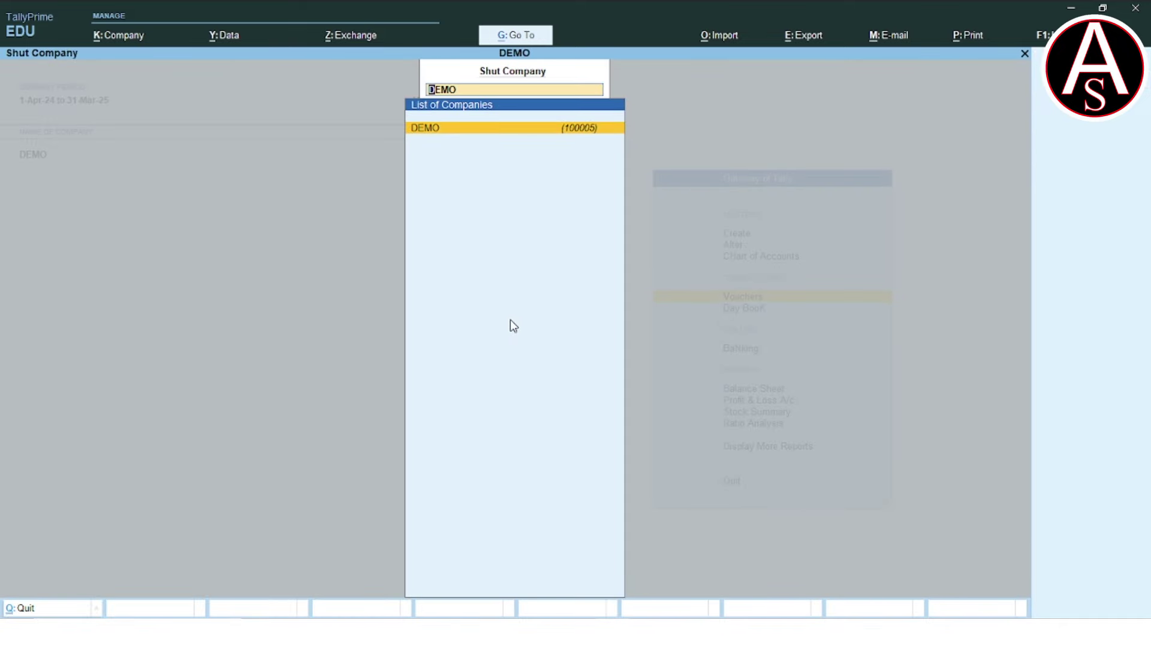
key(Return)
key(Down)
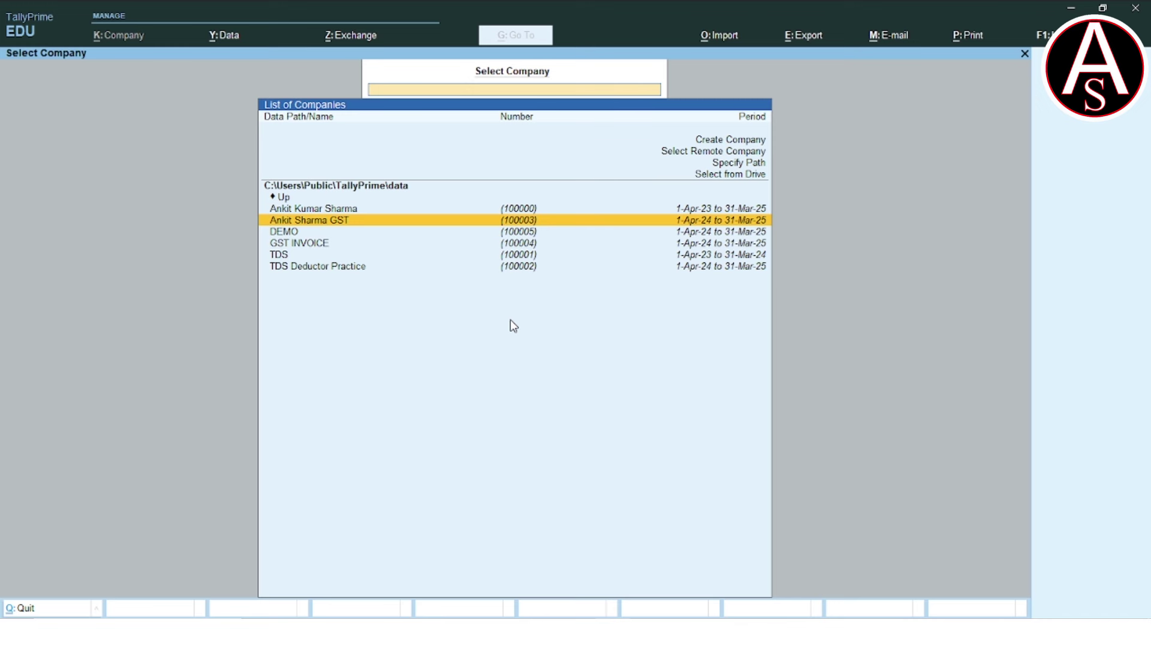
key(Return)
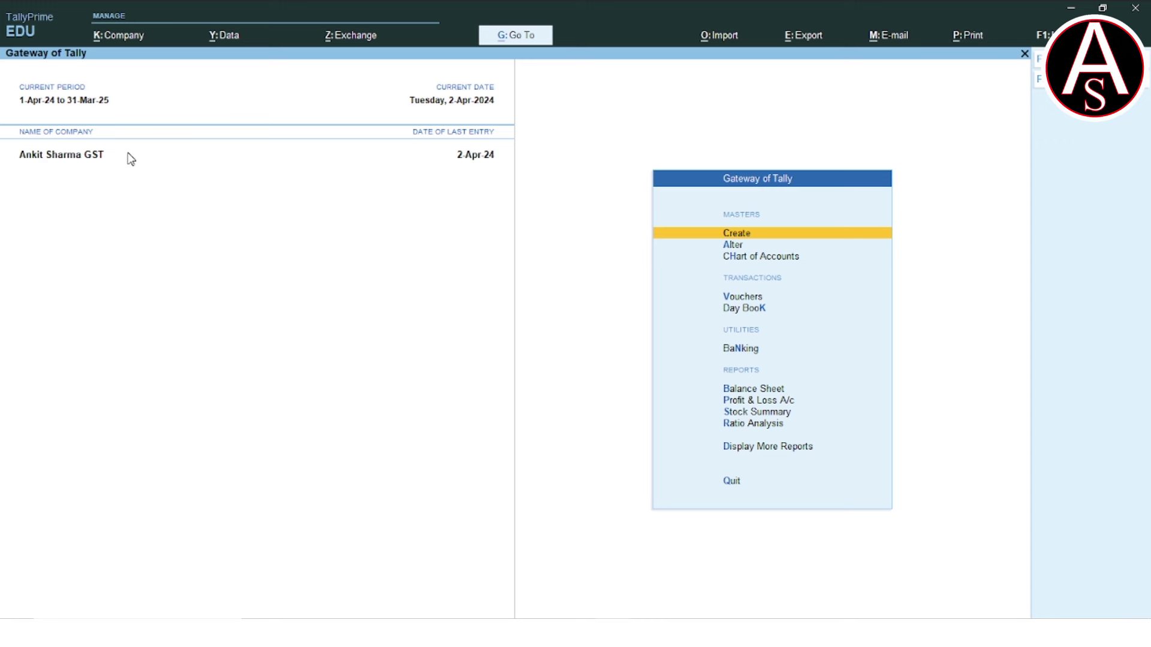
Step: Open the GST company's alteration details, then switch back to the SIGNATURE folder
key(alt+k)
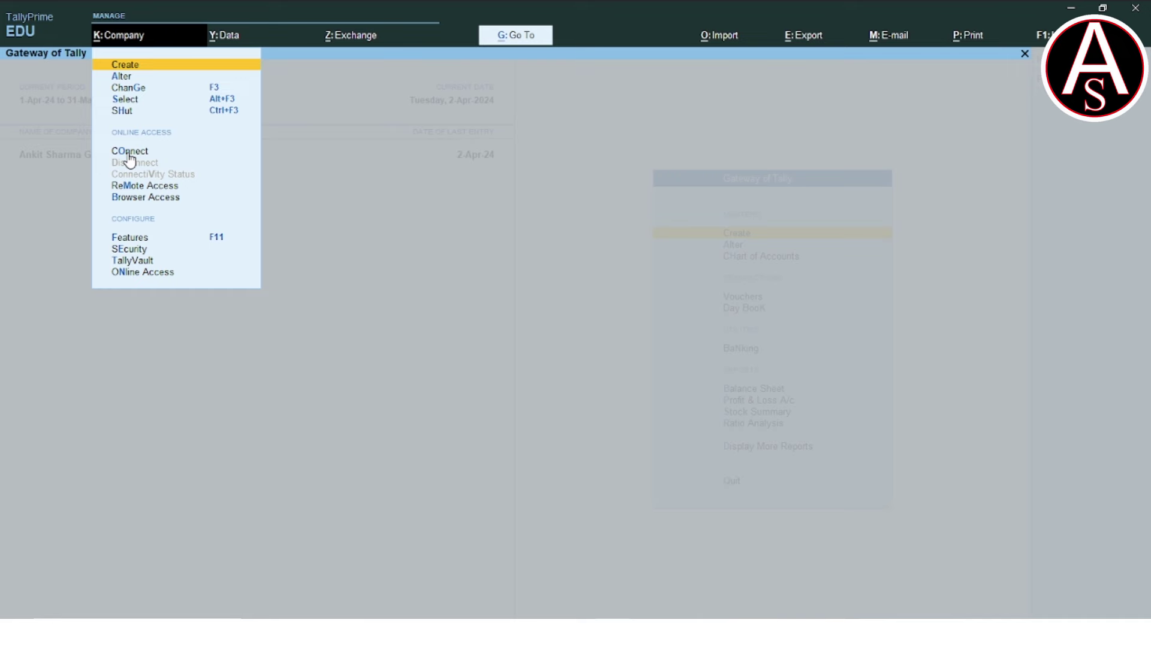
key(Down)
key(Return)
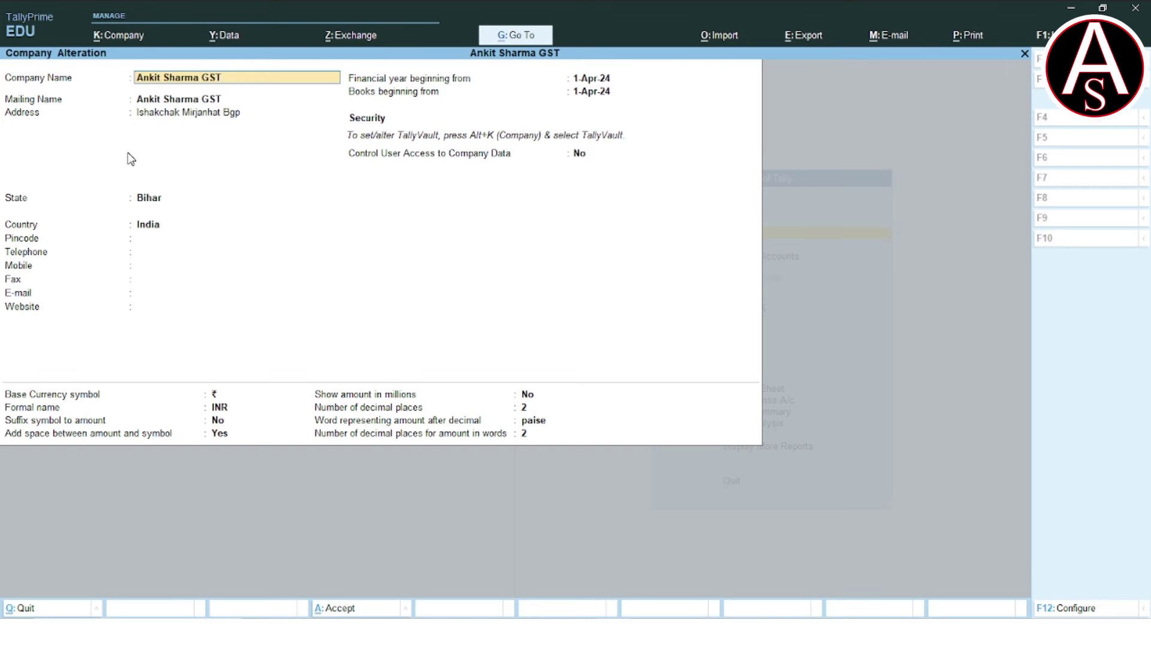
key(ctrl)
key(ctrl)
key(alt+Tab)
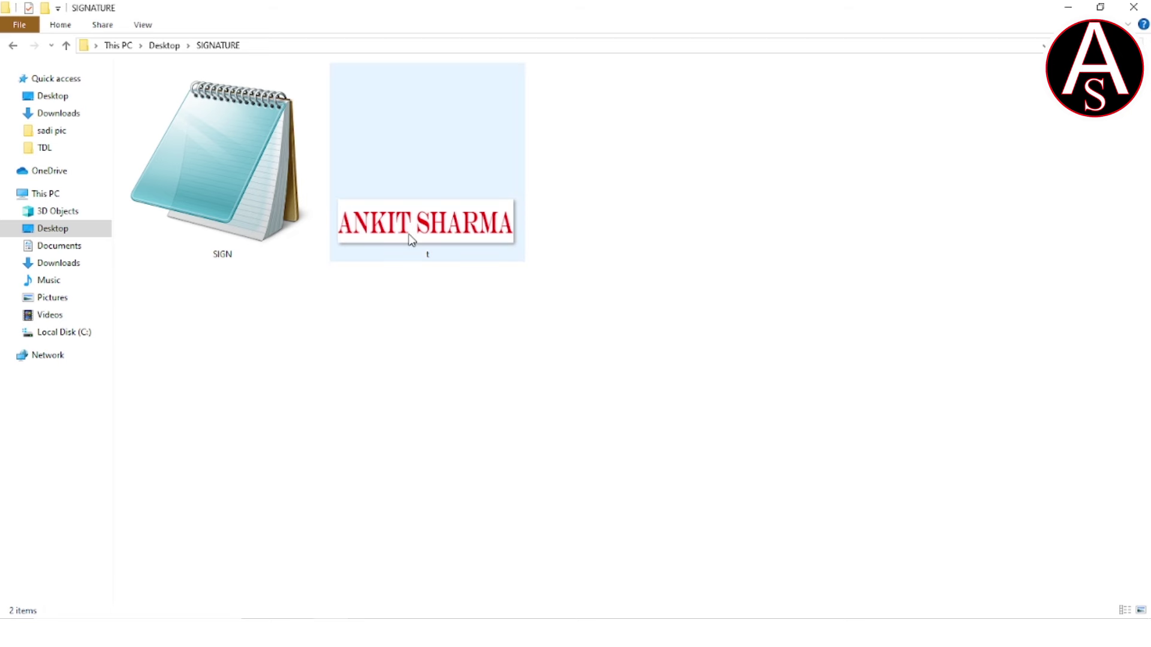
Step: Rename the signature JPEG to the GST company's exact name
click(410, 238)
key(F2)
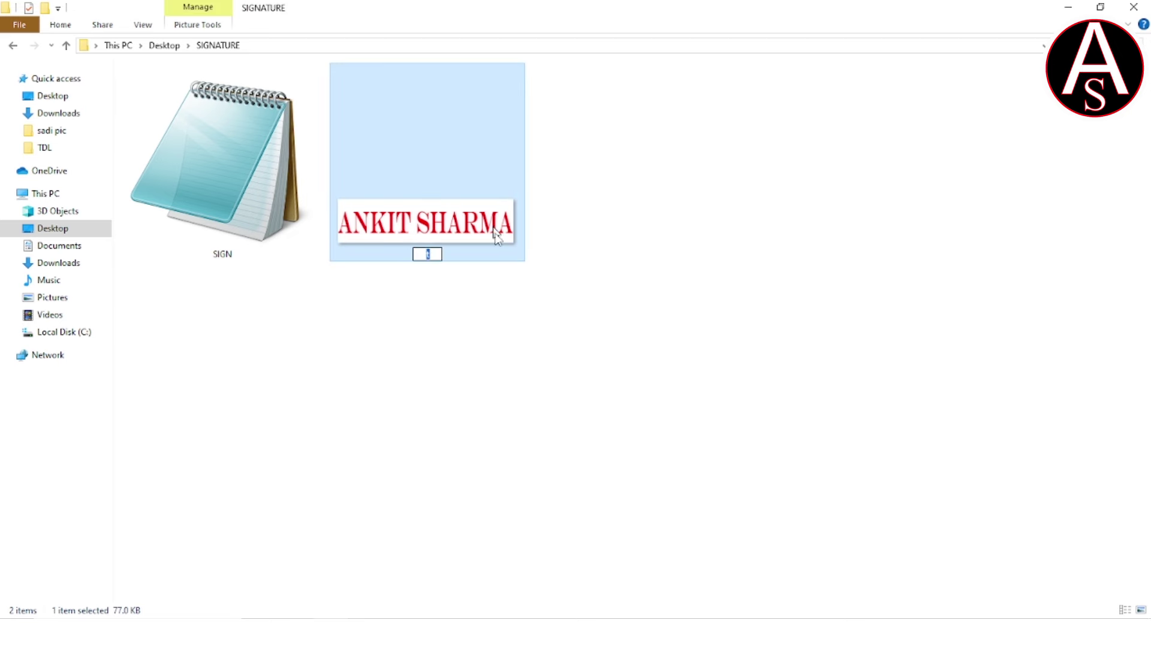
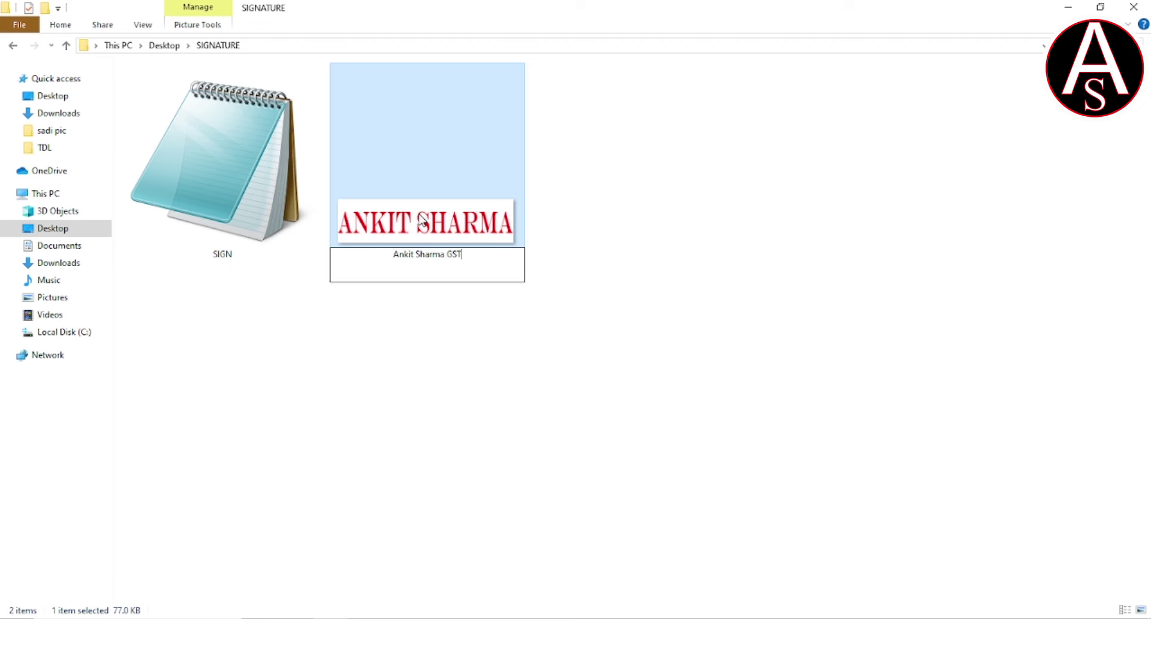
key(Return)
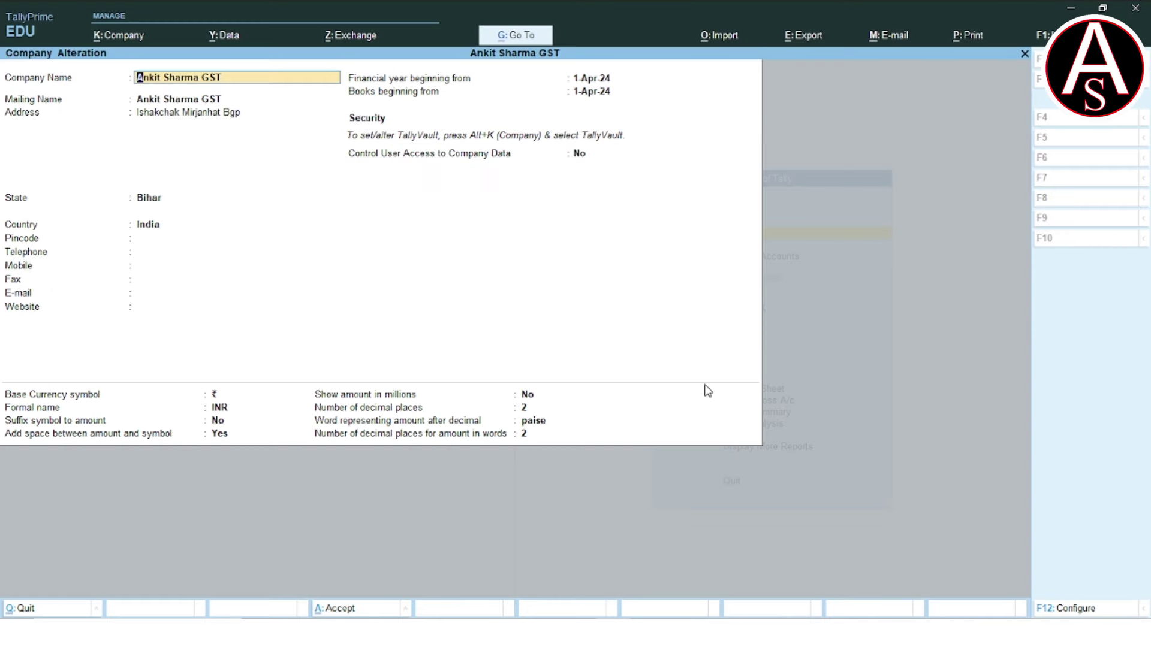
Step: Close Company Alteration back to the Gateway of Tally and open the Help options
key(ctrl+a)
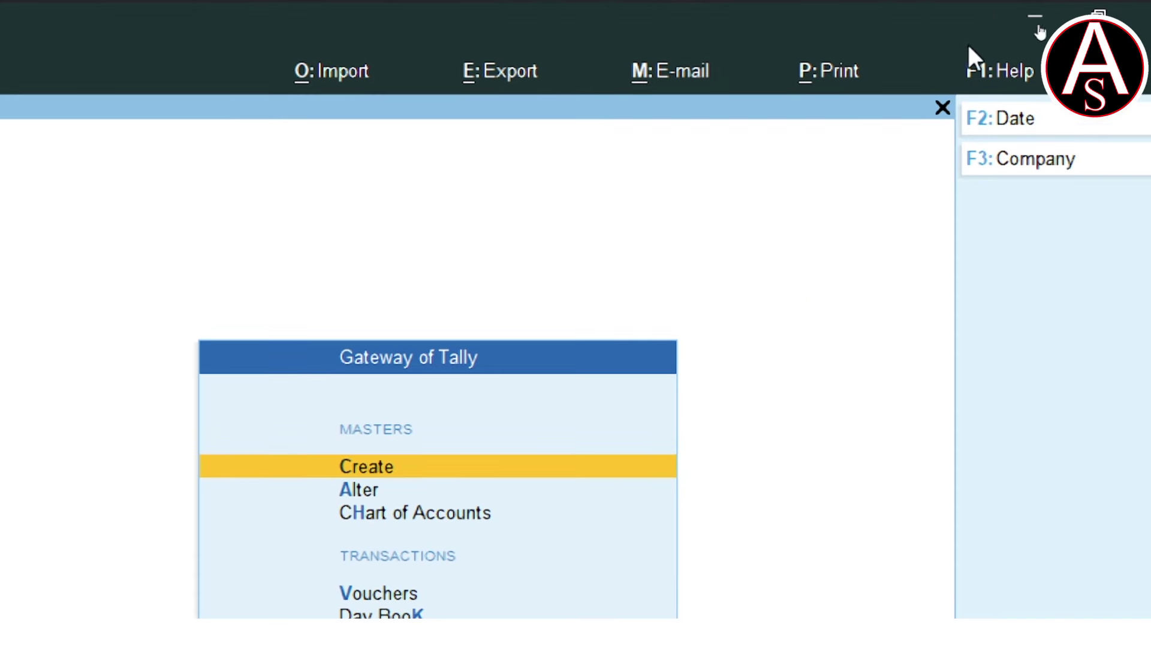
click(1022, 52)
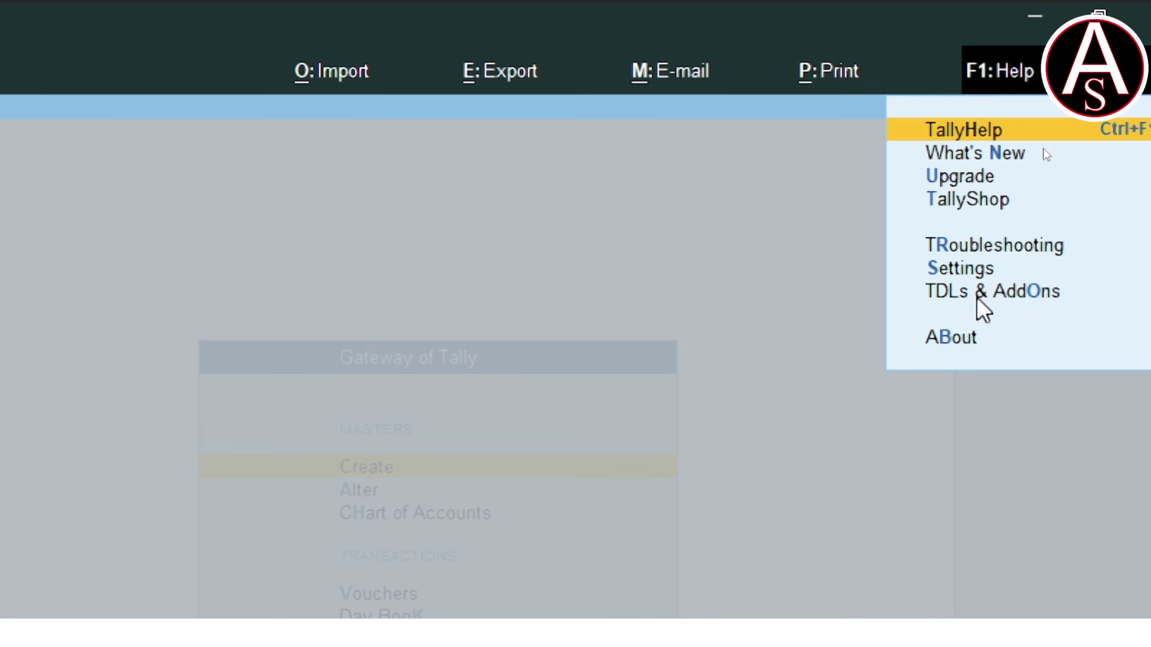
Step: In TDLs & AddOns, set Load selected TDL files on startup to No, removing TDL.TCP
click(1007, 294)
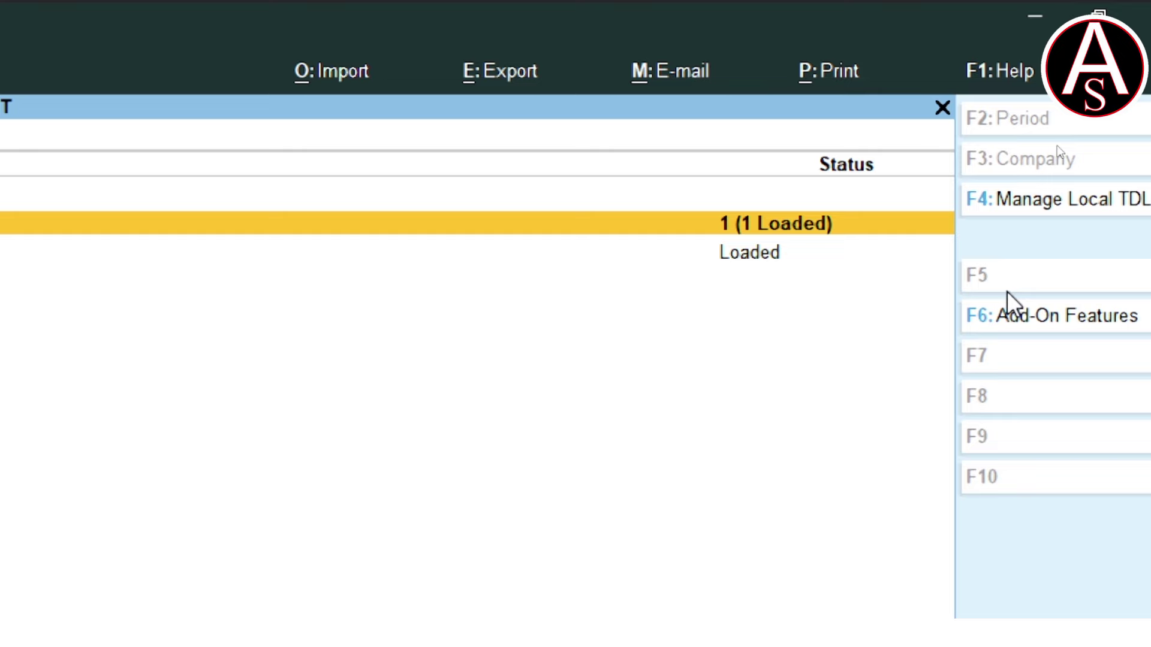
key(Escape)
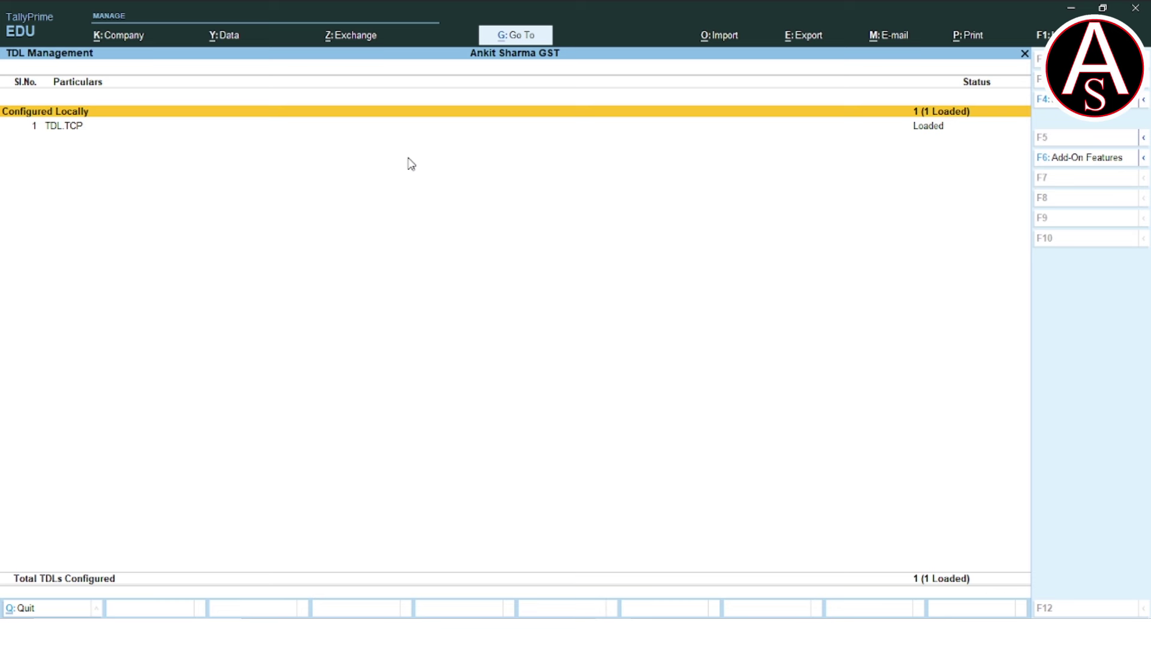
key(alt+F5)
key(alt+F5)
key(F4)
text(no)
key(ctrl+a)
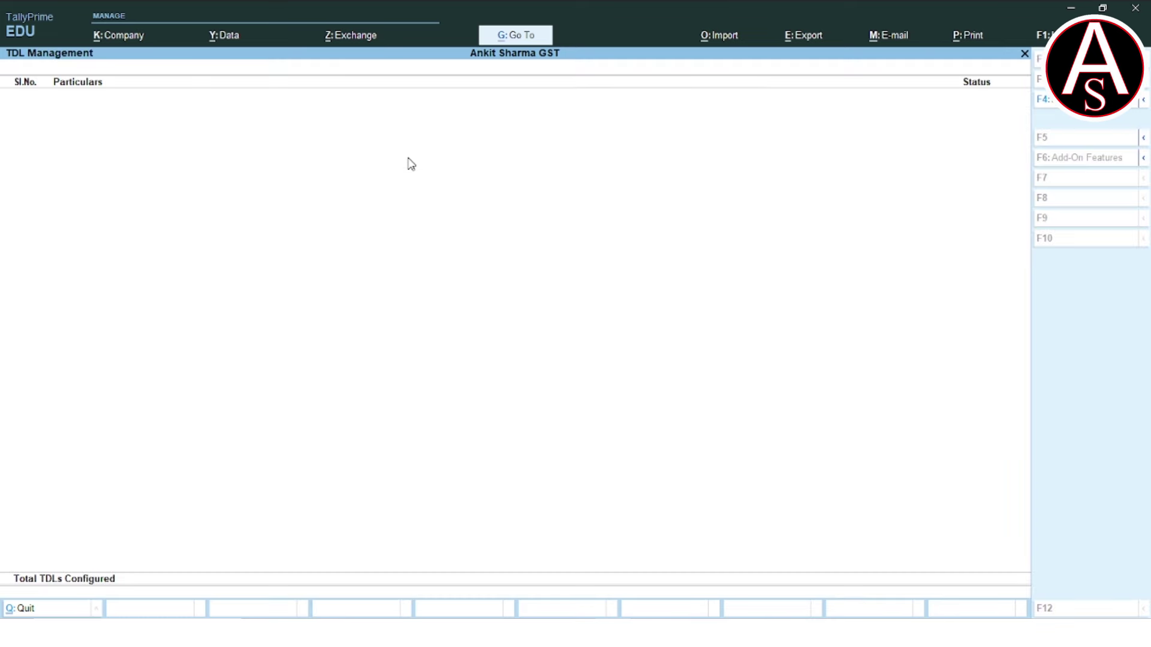
Step: Set Load selected TDL files on startup to Yes and browse the drive for a TDL file
key(F4)
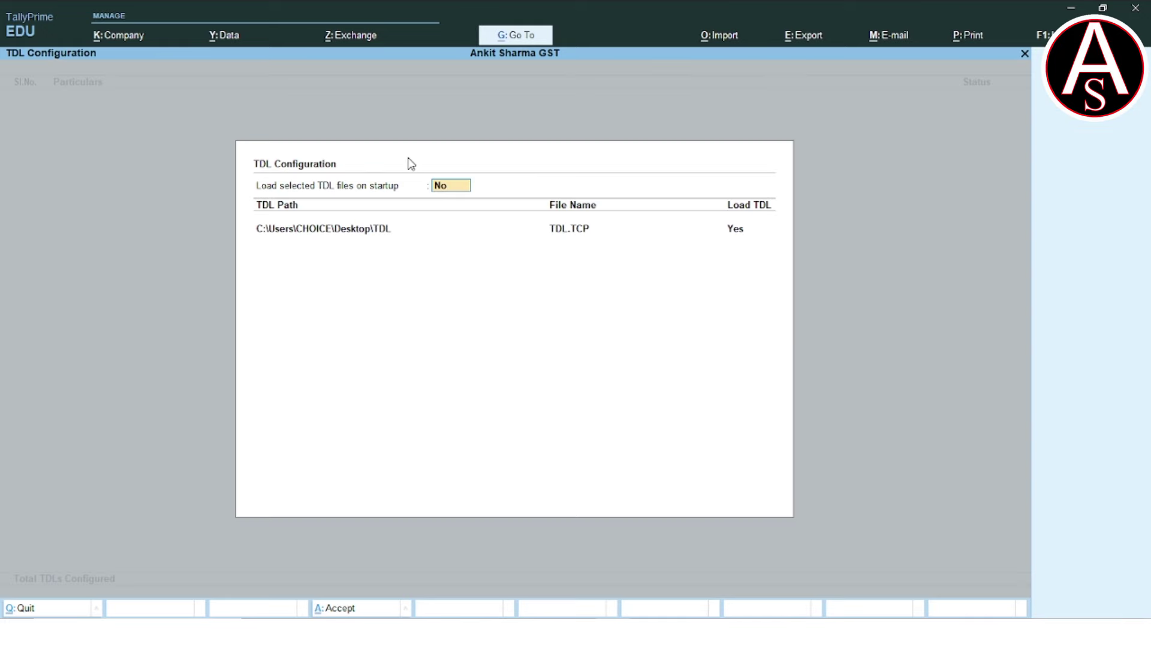
text(e)
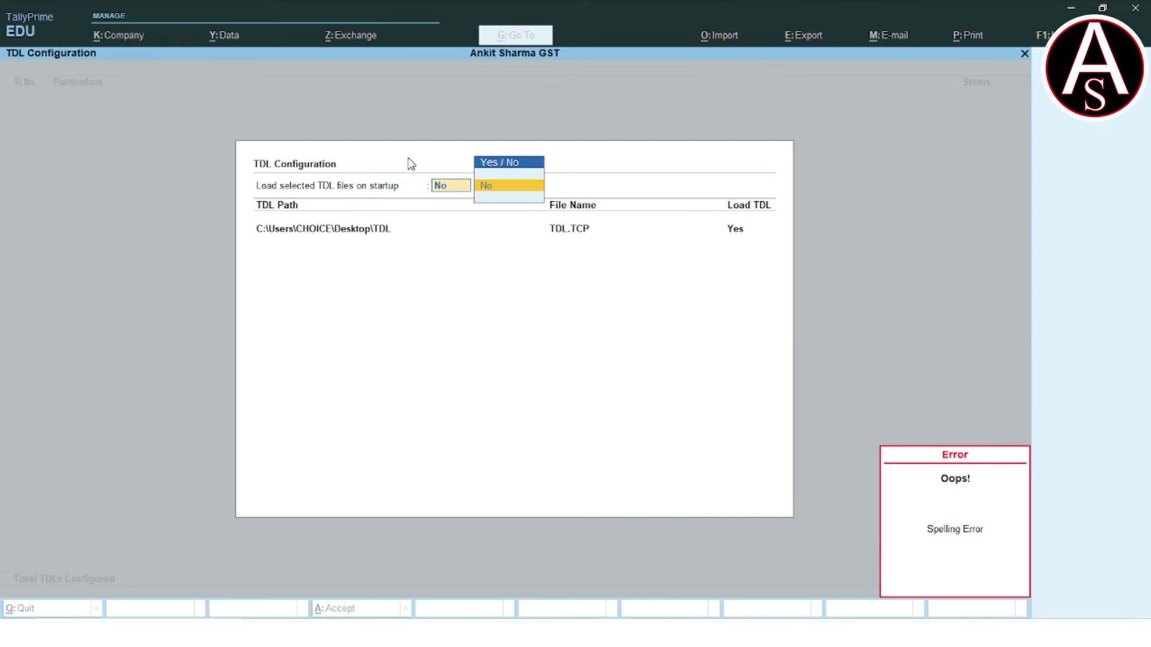
text(y)
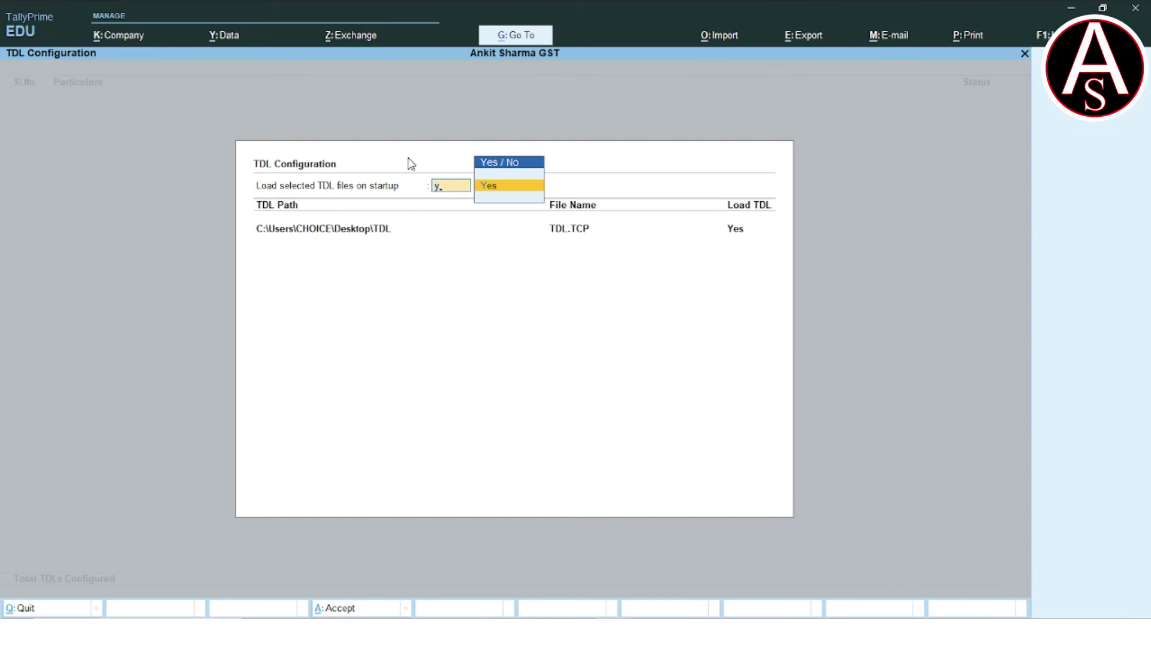
key(Return)
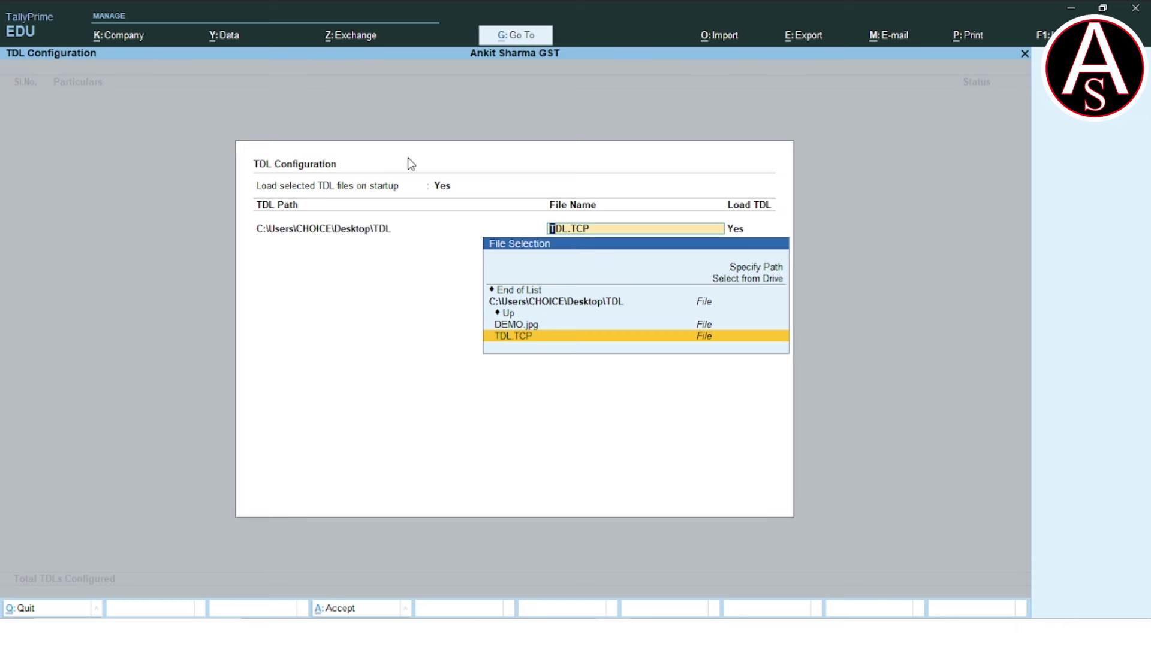
key(Up)
key(Up)
key(Up)
key(Up)
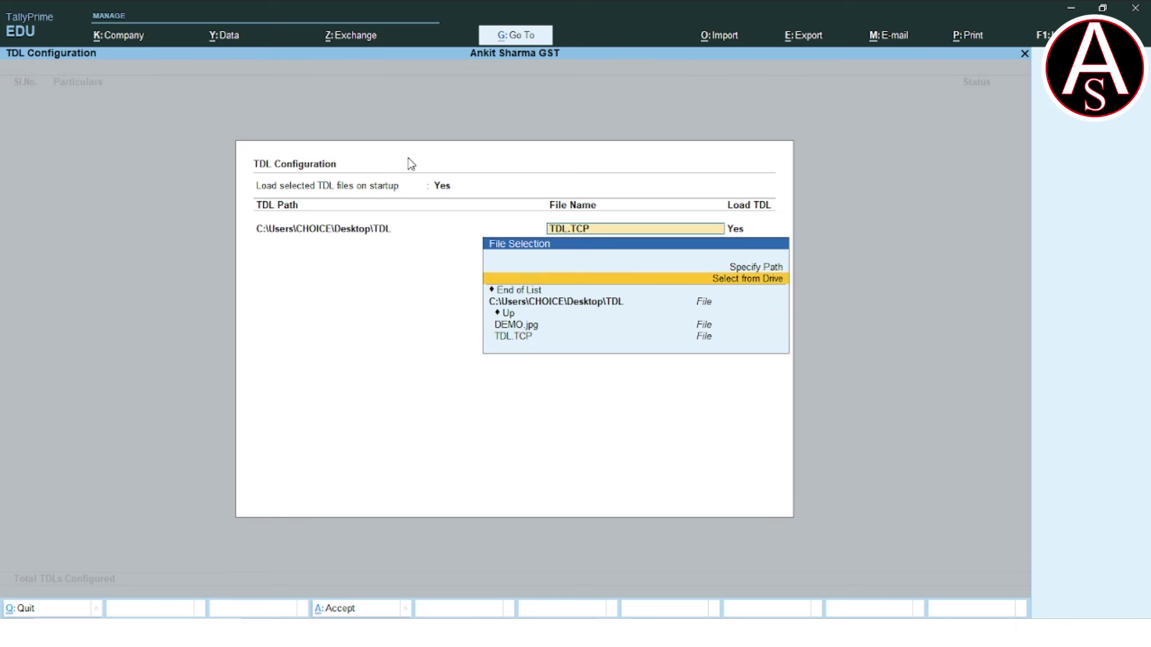
key(Return)
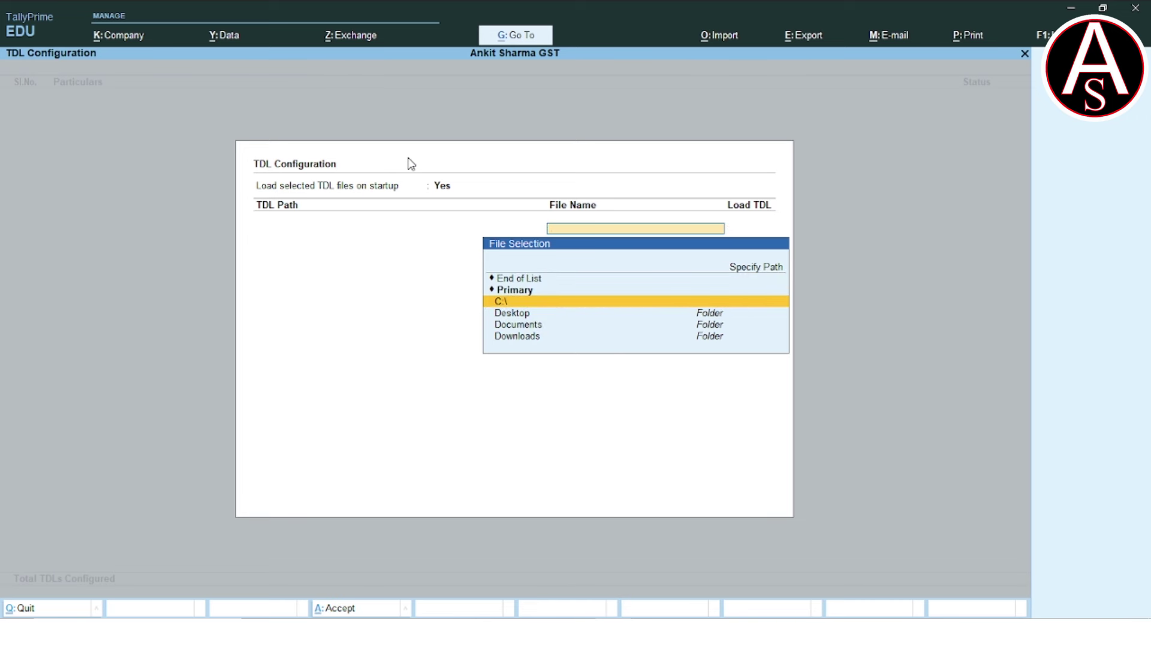
Step: Select SIGN.TCP from Desktop\SIGNATURE and save the TDL configuration
key(Down)
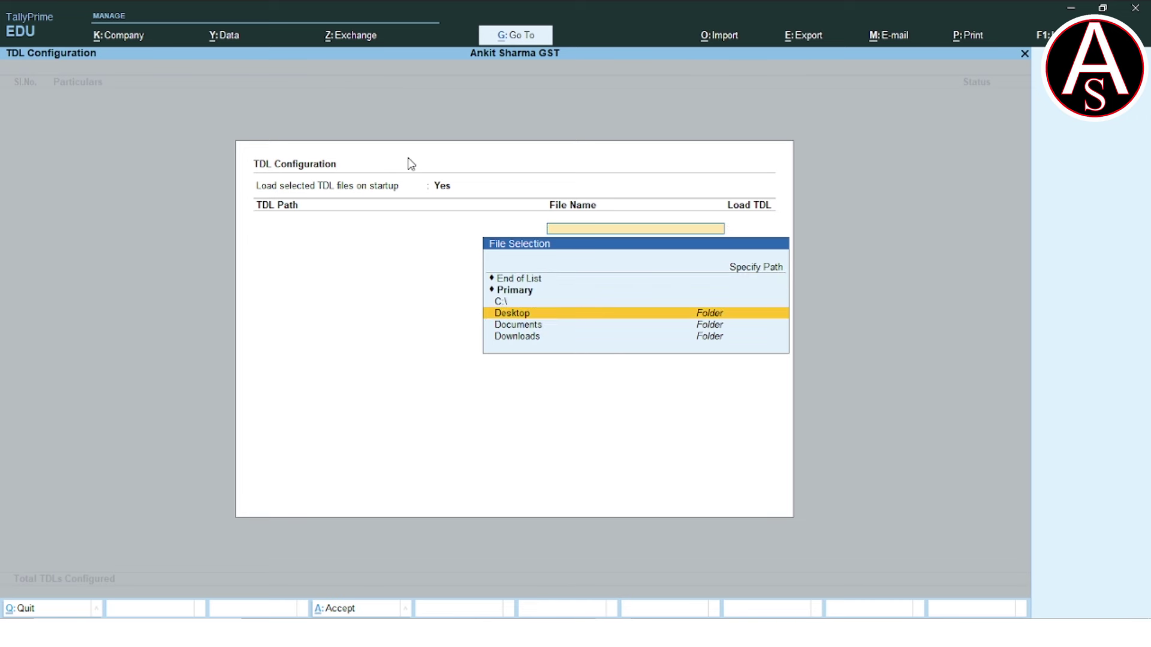
key(Return)
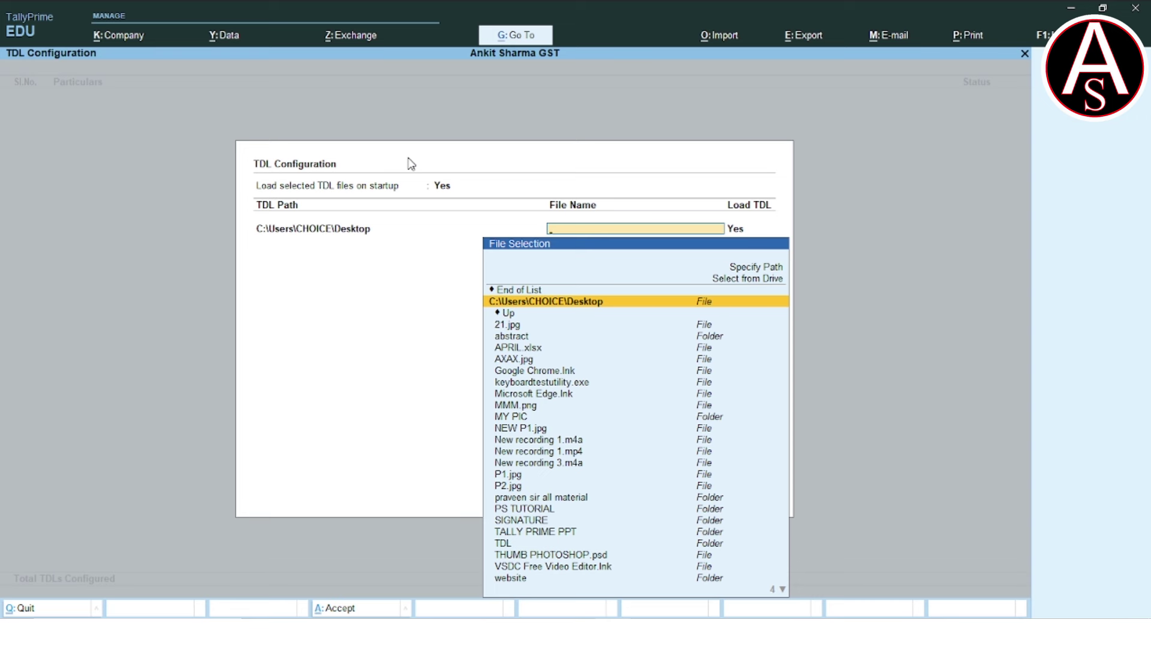
key(Down)
key(Down)
key(Down)
key(Down)
key(Down)
key(Down)
key(Down)
key(Down)
key(Down)
key(Down)
key(Down)
key(Down)
key(Down)
key(Down)
key(Down)
key(Down)
key(Down)
key(Down)
key(Down)
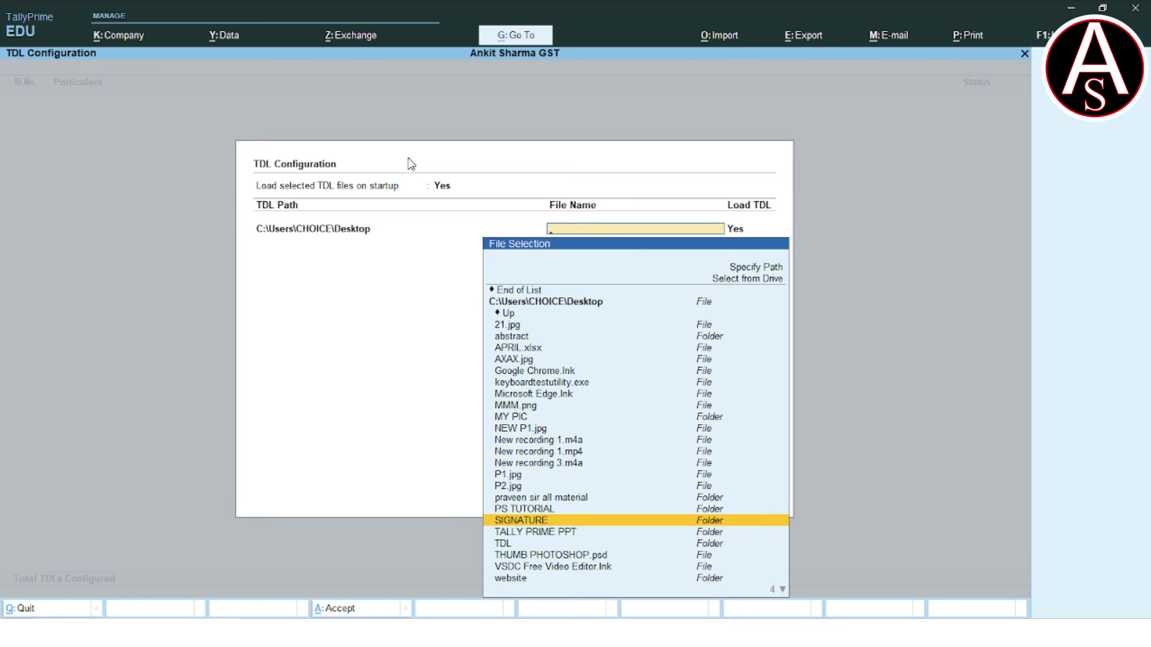
key(Return)
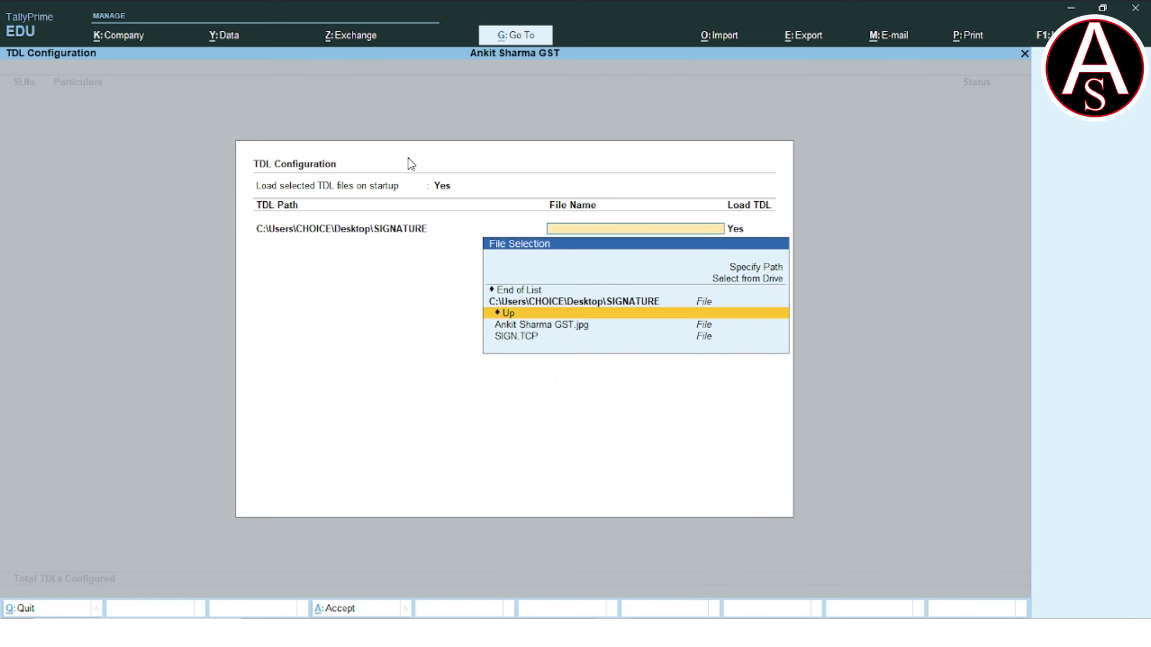
key(Down)
key(Down)
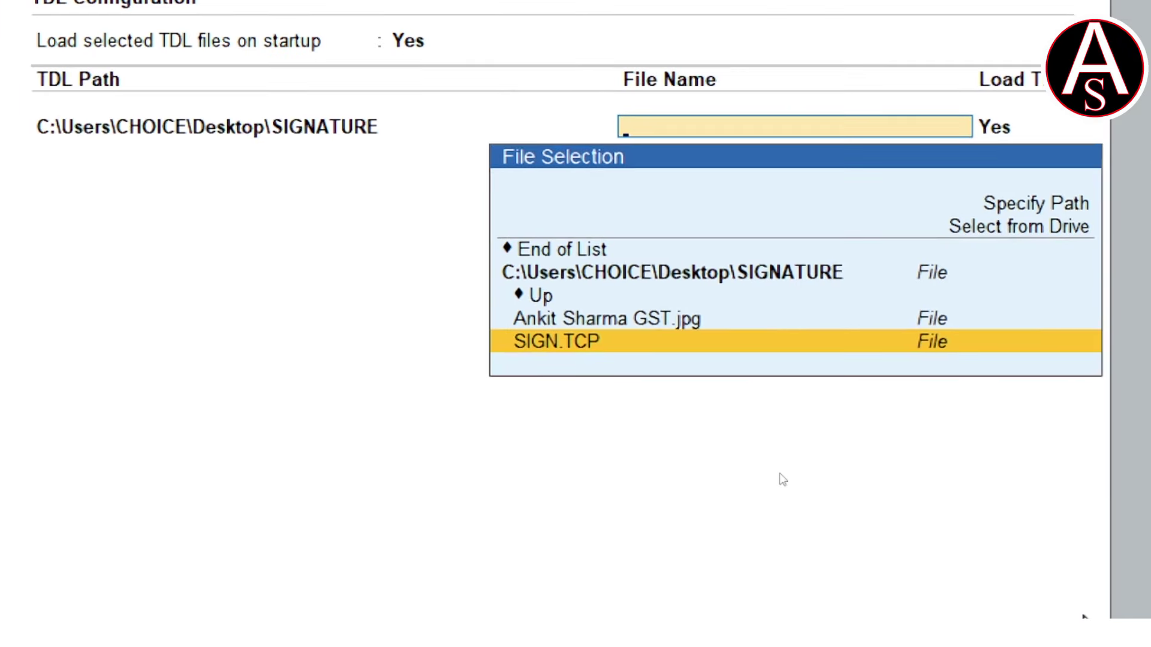
key(Return)
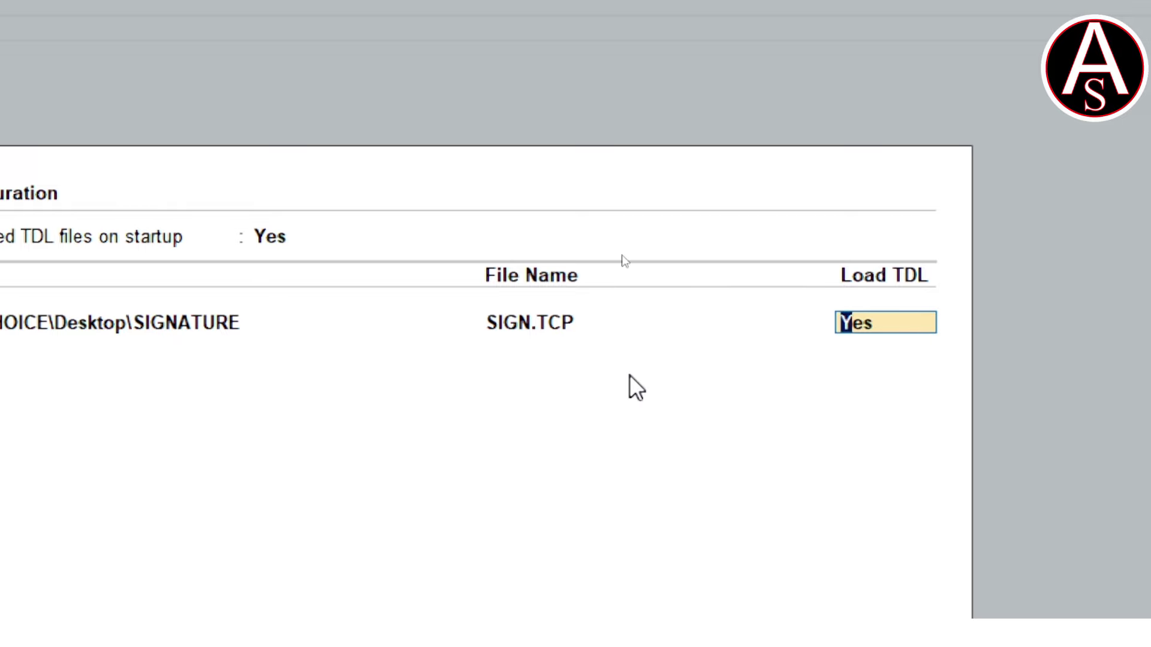
key(Return)
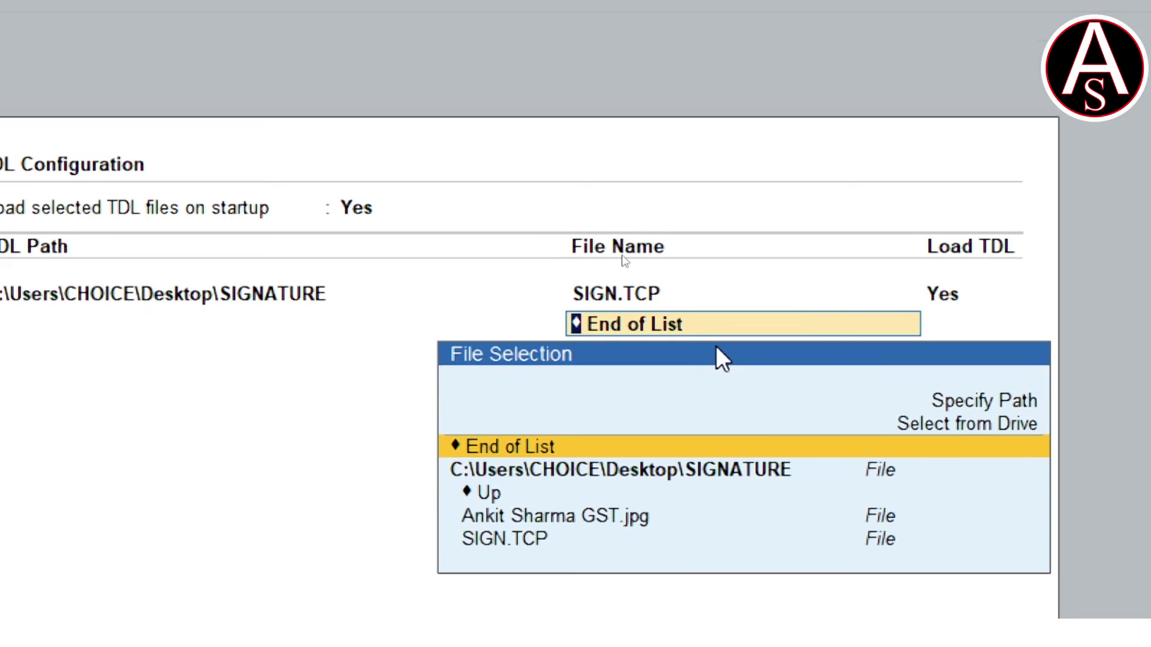
key(Return)
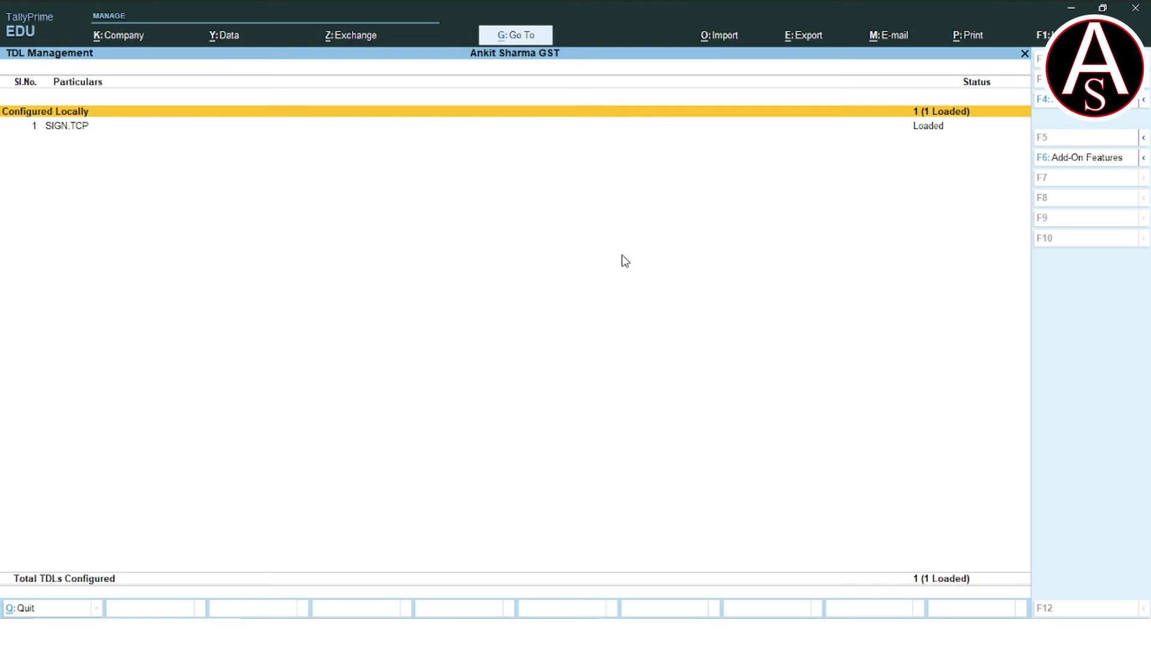
Step: From the Gateway, open a Sales voucher and generate its invoice print preview
key(Escape)
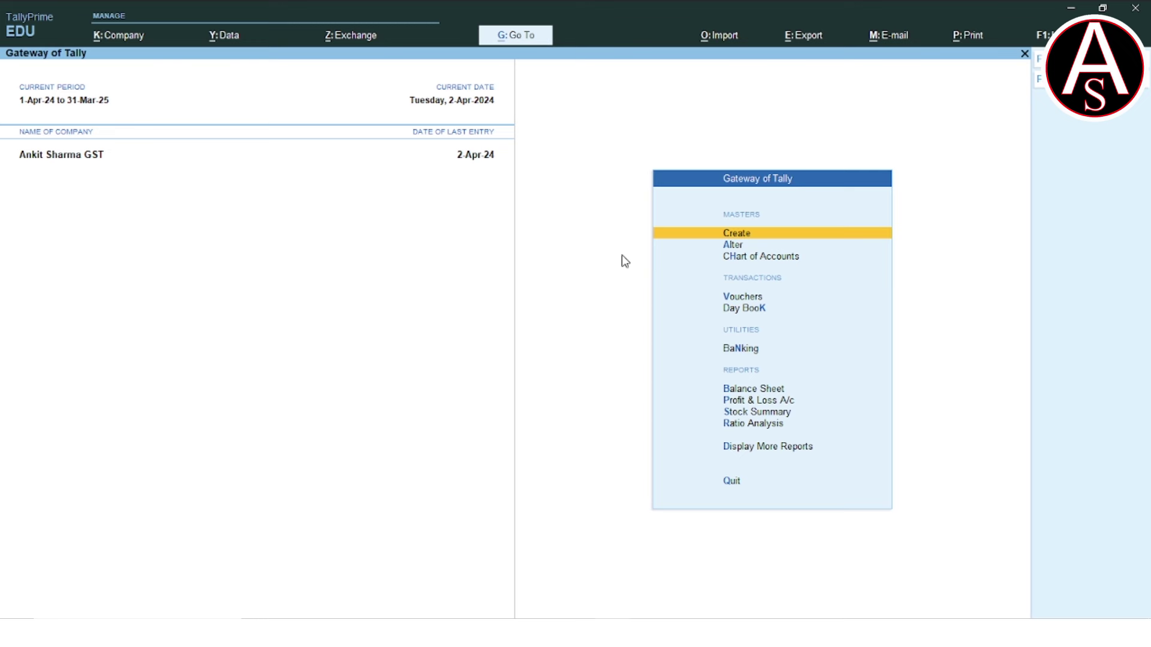
key(Down)
key(Down)
key(Down)
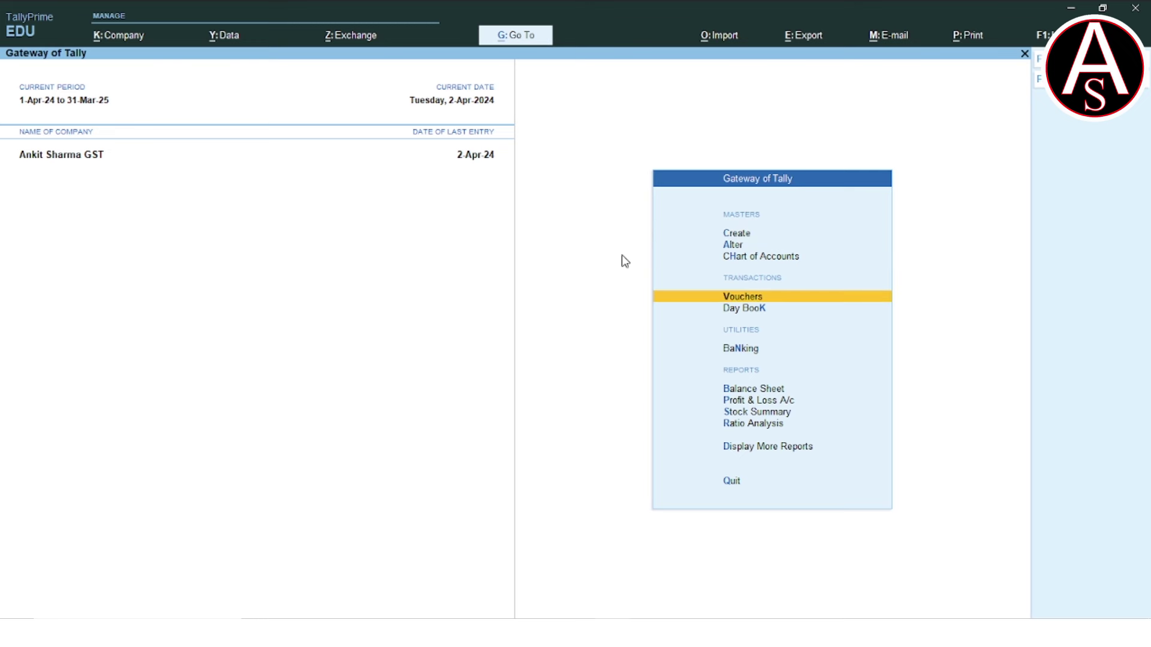
key(Return)
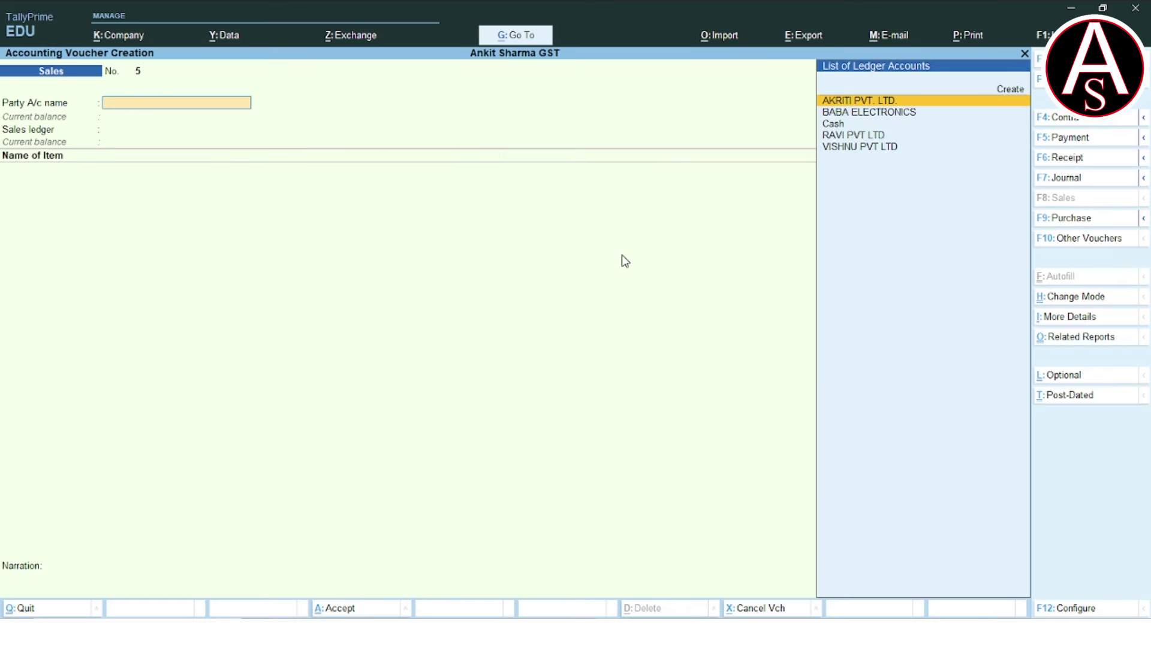
key(alt+p)
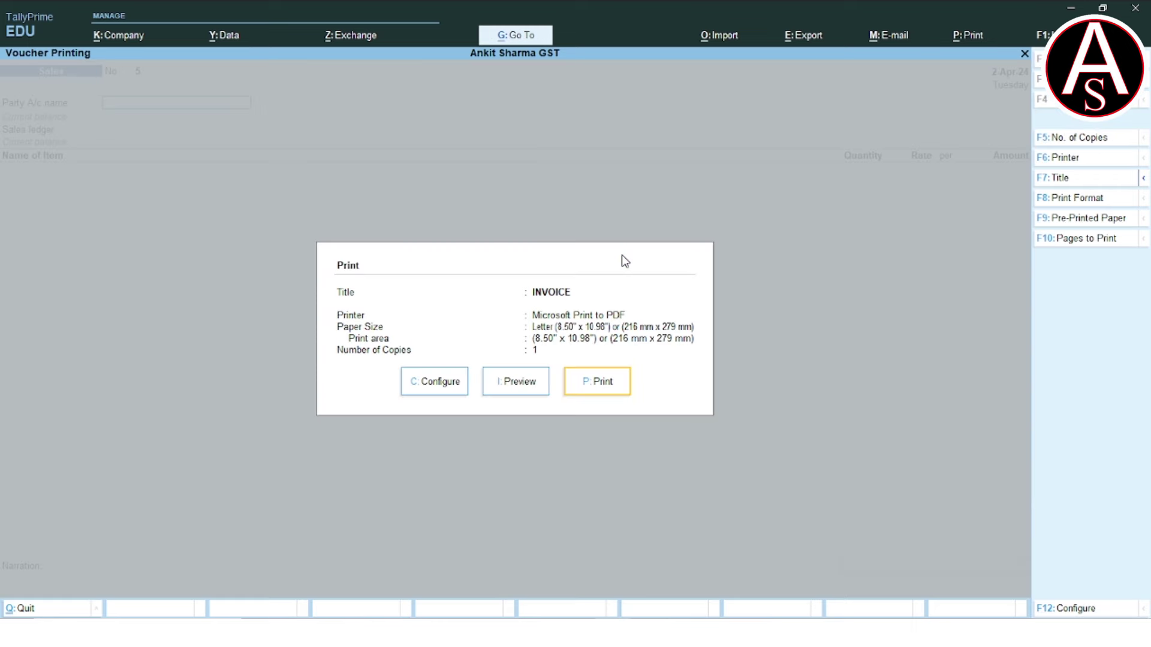
key(Left)
key(Return)
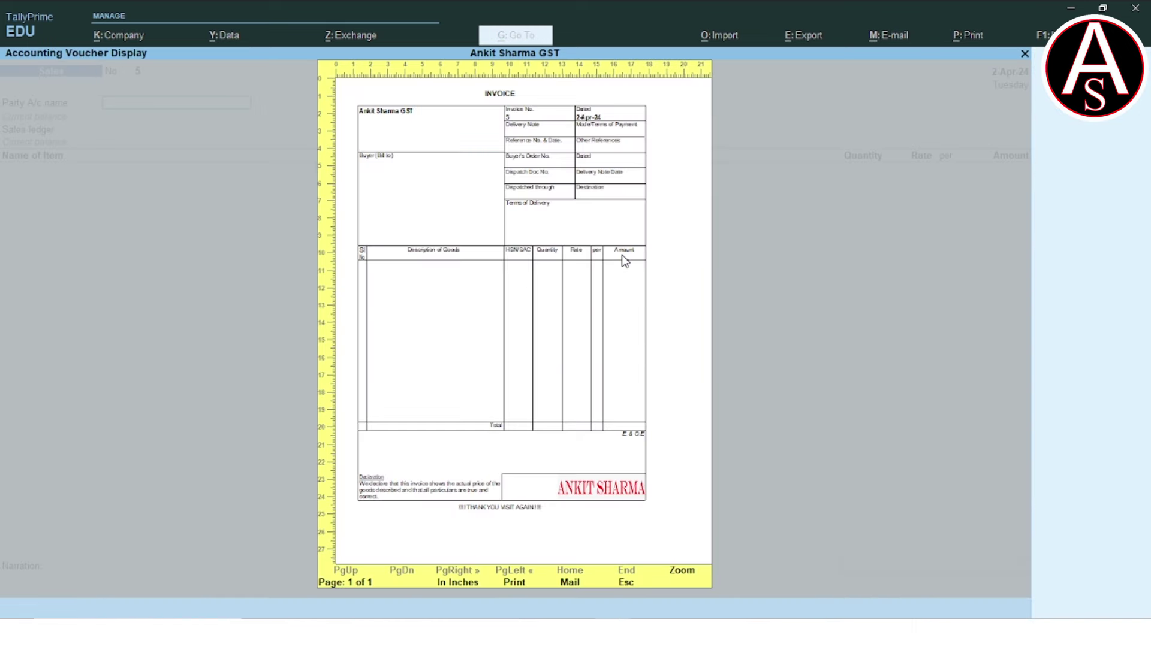
Step: Zoom the preview to check the red signature in the invoice footer, then close it
click(621, 254)
drag(1025, 215, 987, 459)
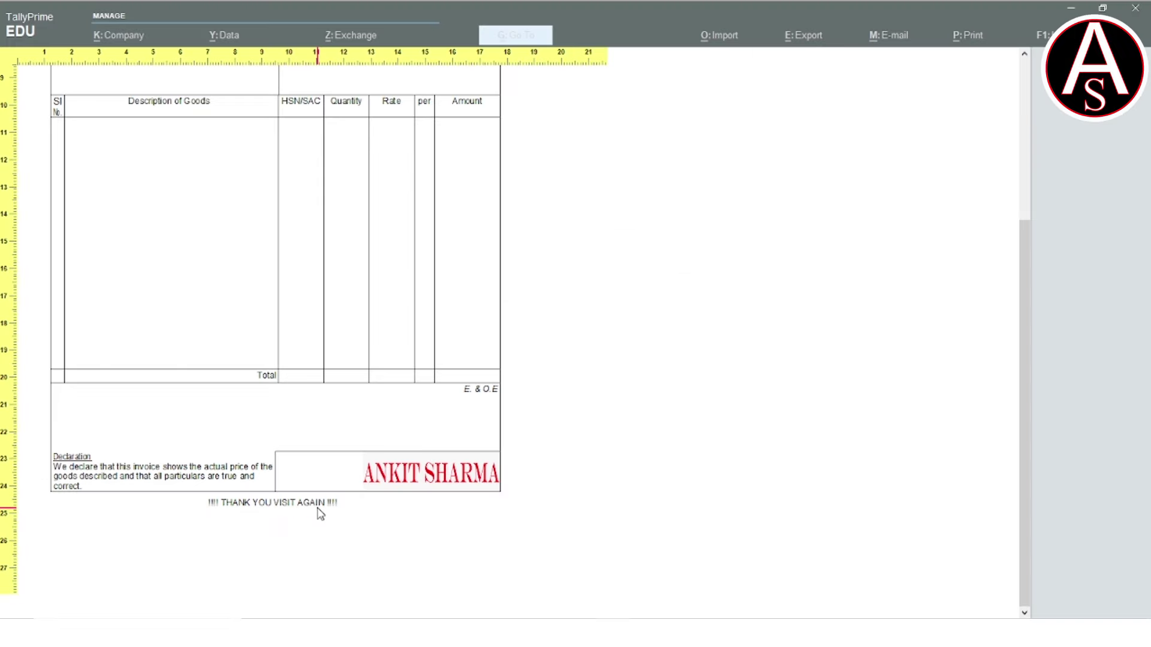
key(Escape)
key(Escape)
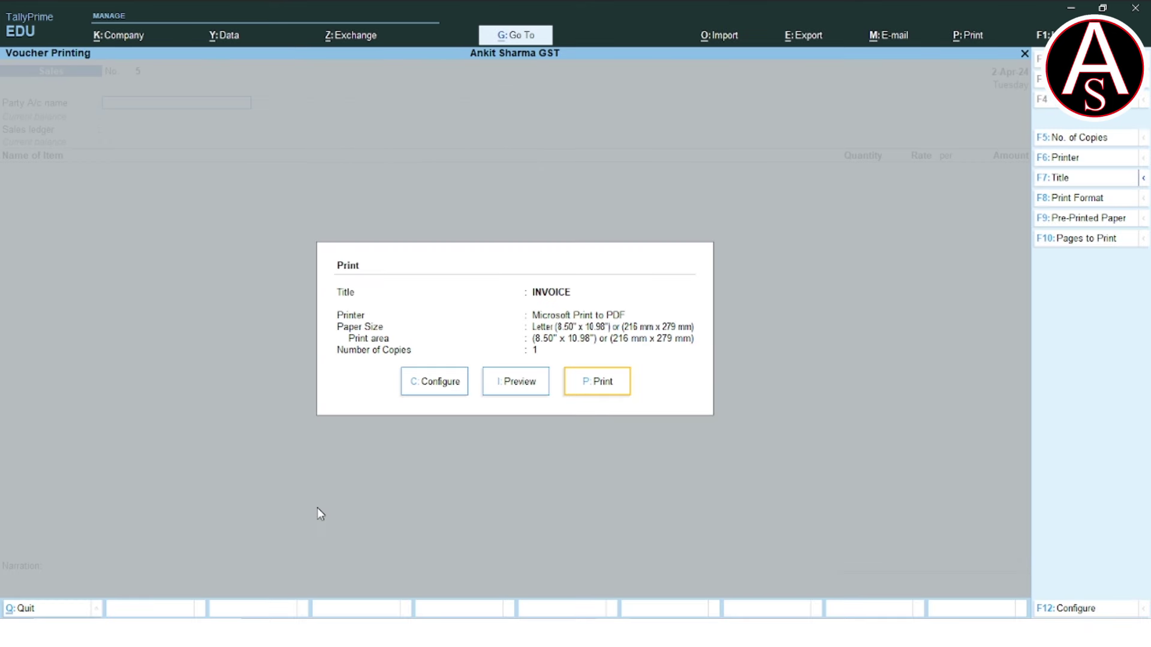
Step: Open the invoice print configuration with all 55 settings shown and locate the Generated by footer
key(Left)
key(Left)
key(Return)
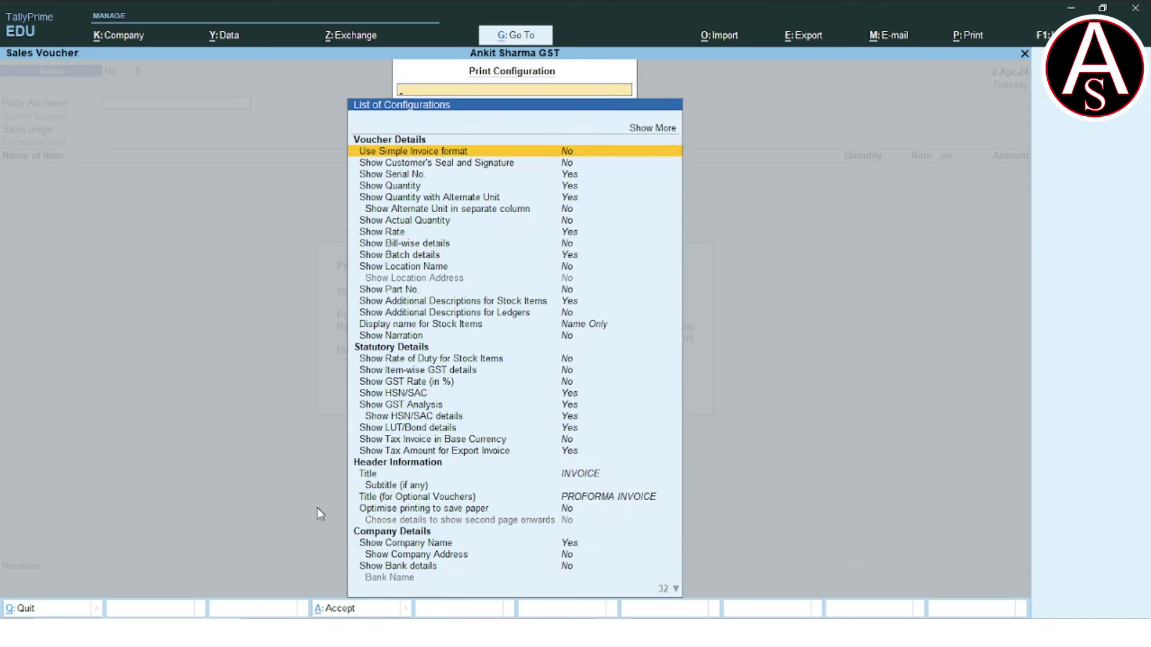
key(Up)
key(Return)
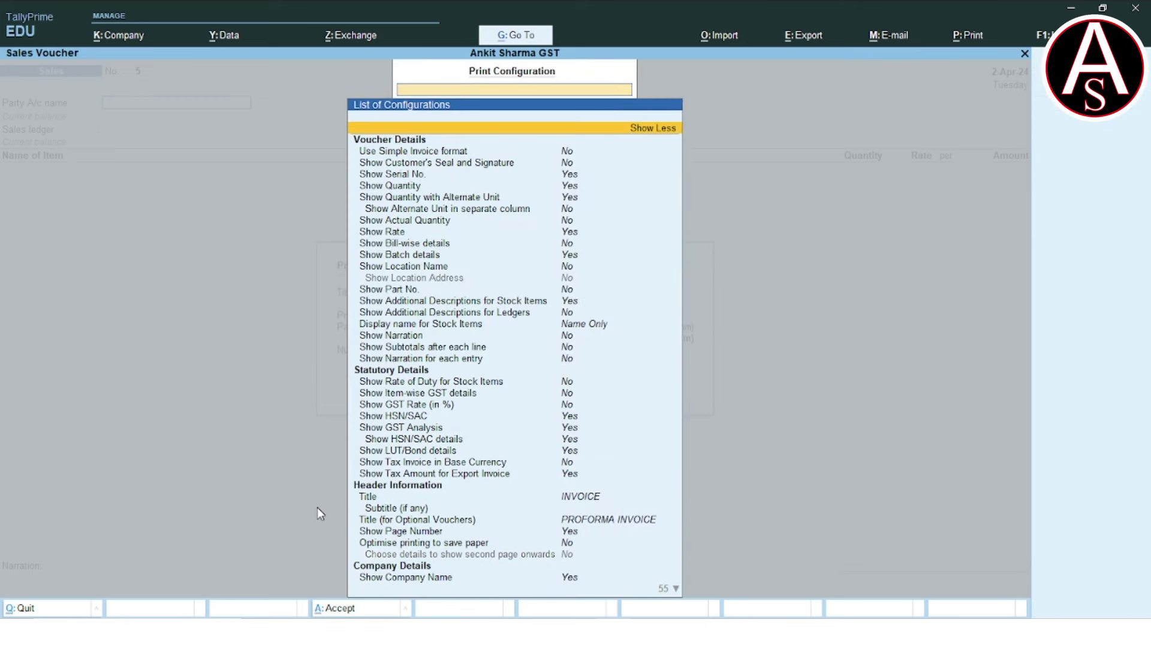
key(Down)
key(Down)
key(Down)
key(Down)
key(Down)
key(Down)
key(Down)
key(Down)
key(Down)
key(Down)
key(Down)
key(Down)
key(Down)
key(Down)
key(Down)
key(Down)
key(Down)
key(Down)
key(Down)
key(Down)
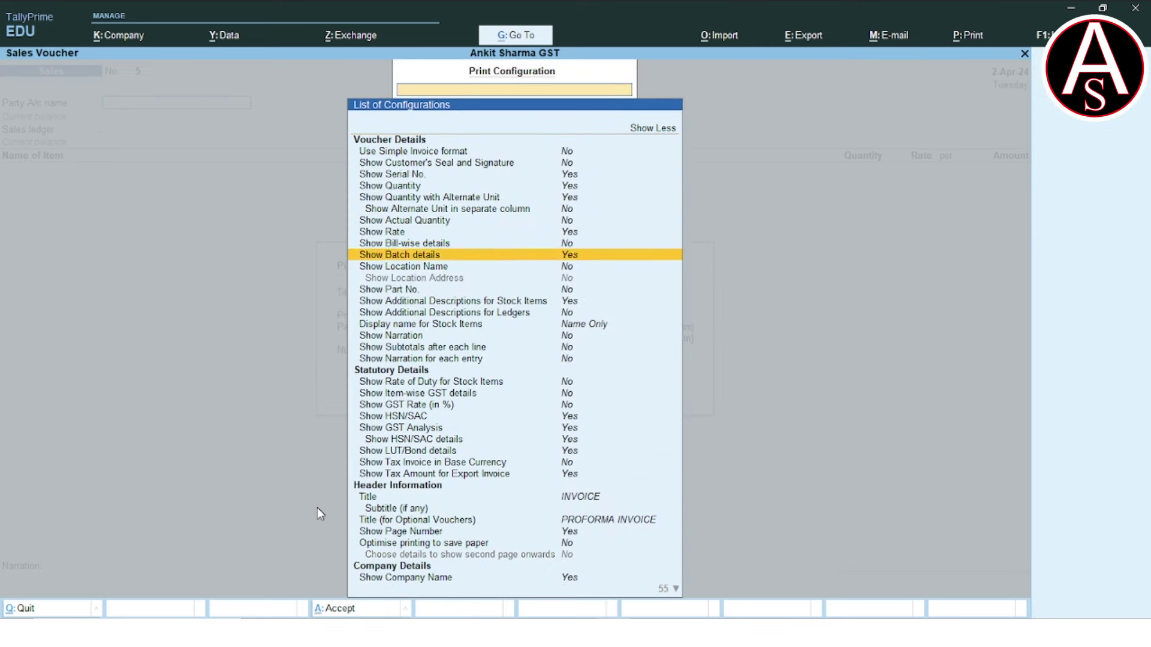
key(Down)
key(Down)
key(Down)
key(Down)
key(Down)
key(Down)
key(Down)
key(Down)
key(Down)
key(Down)
key(Down)
key(Down)
key(Down)
key(Down)
key(Down)
key(Down)
key(Down)
key(Down)
key(Down)
key(Down)
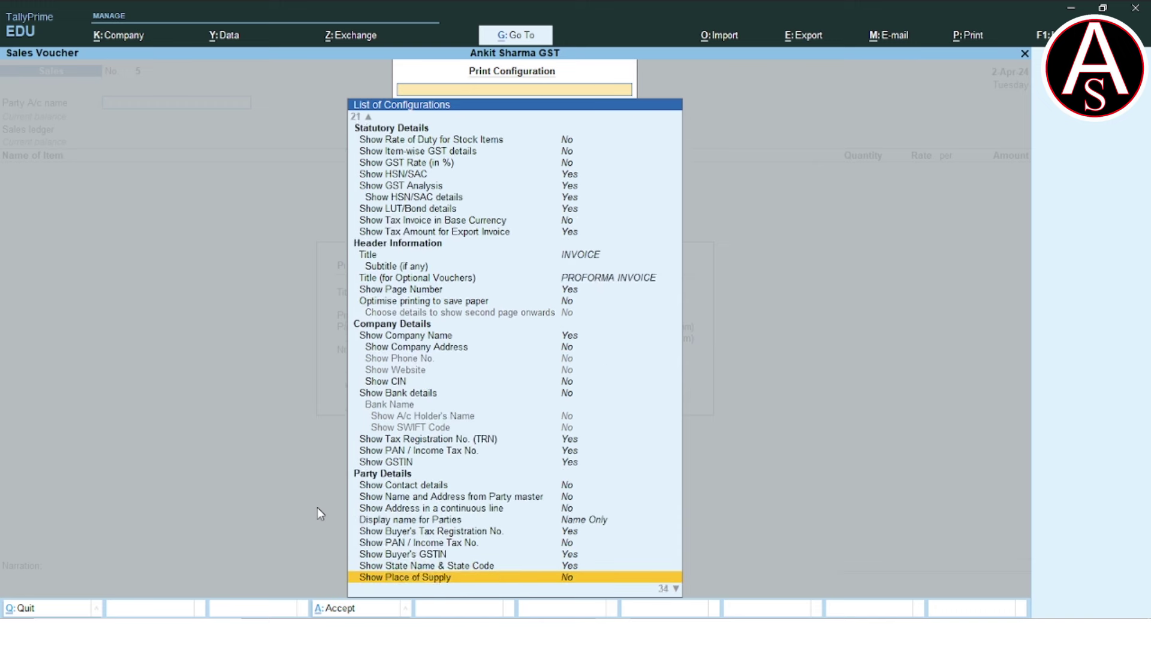
key(Up)
key(Up)
key(Up)
key(Up)
key(Up)
key(Up)
key(Up)
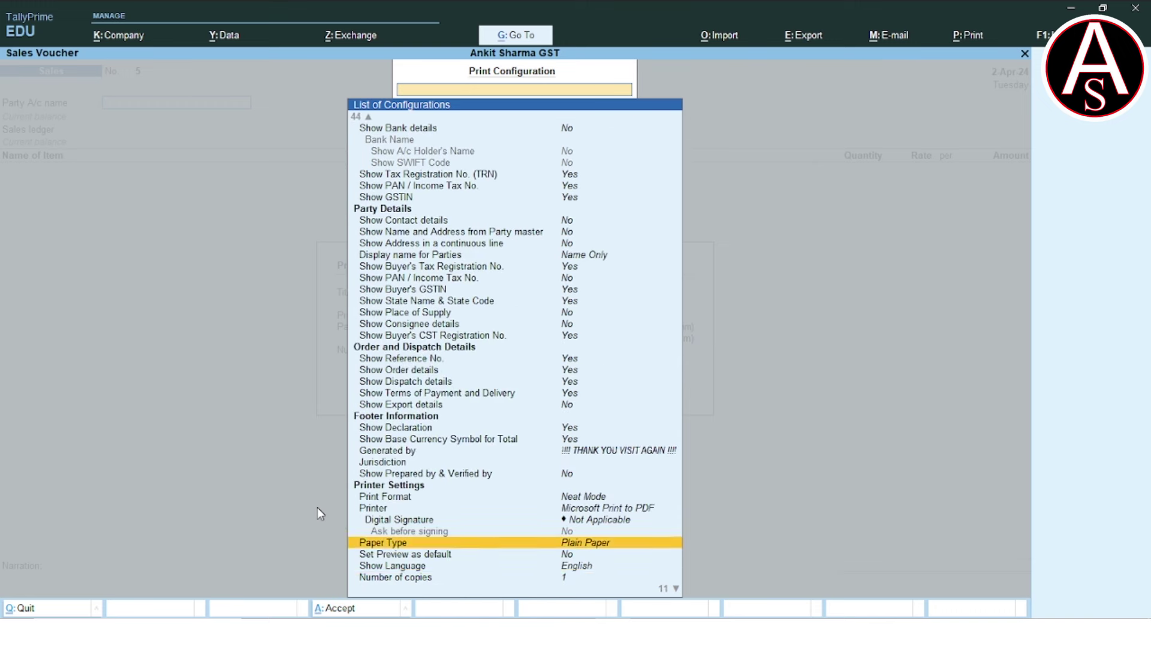
key(Up)
key(Up)
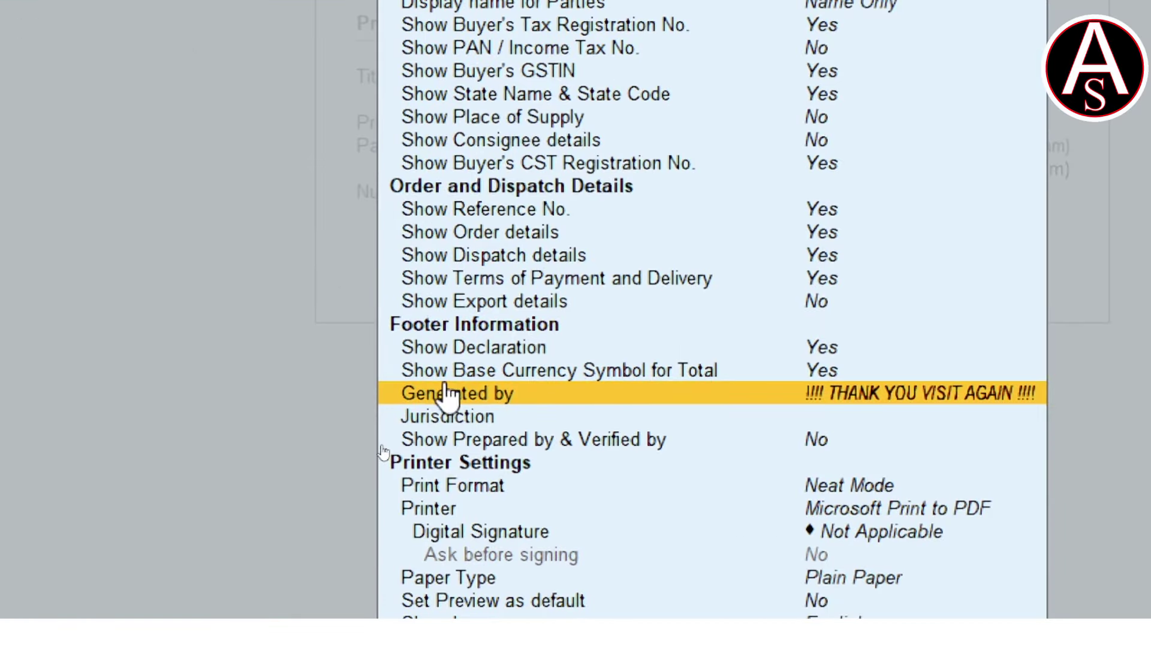
Step: Keep the footer text '!!!! THANK YOU VISIT AGAIN !!!!', re-preview the signed invoice, then return to voucher entry
click(551, 395)
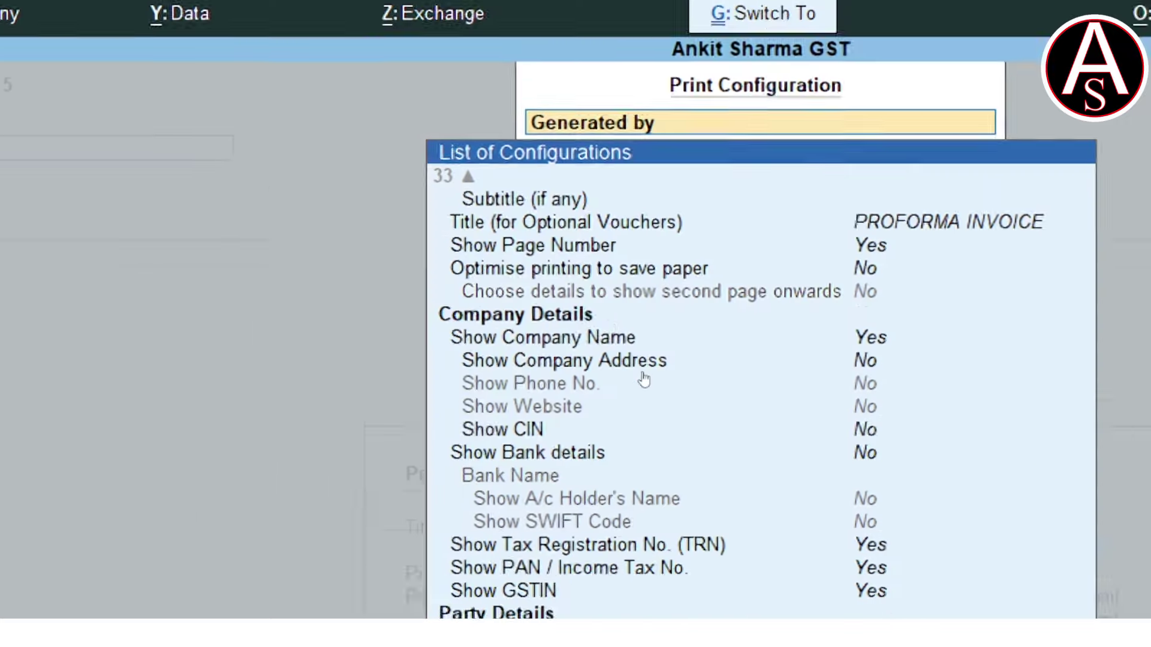
key(Return)
key(Escape)
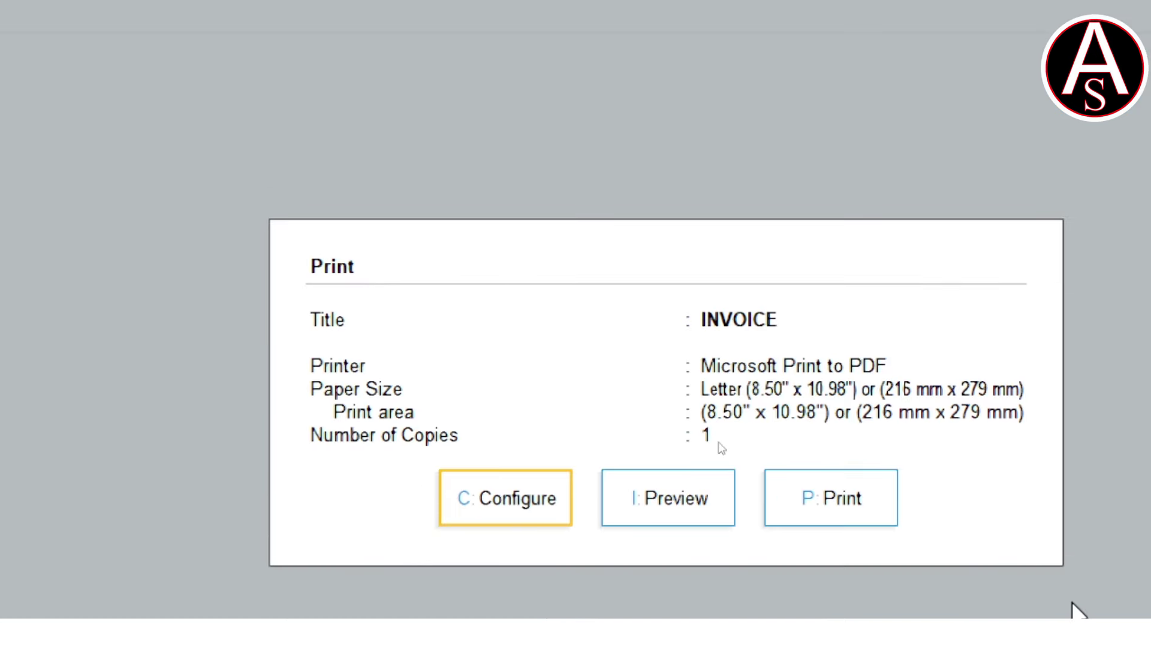
key(i)
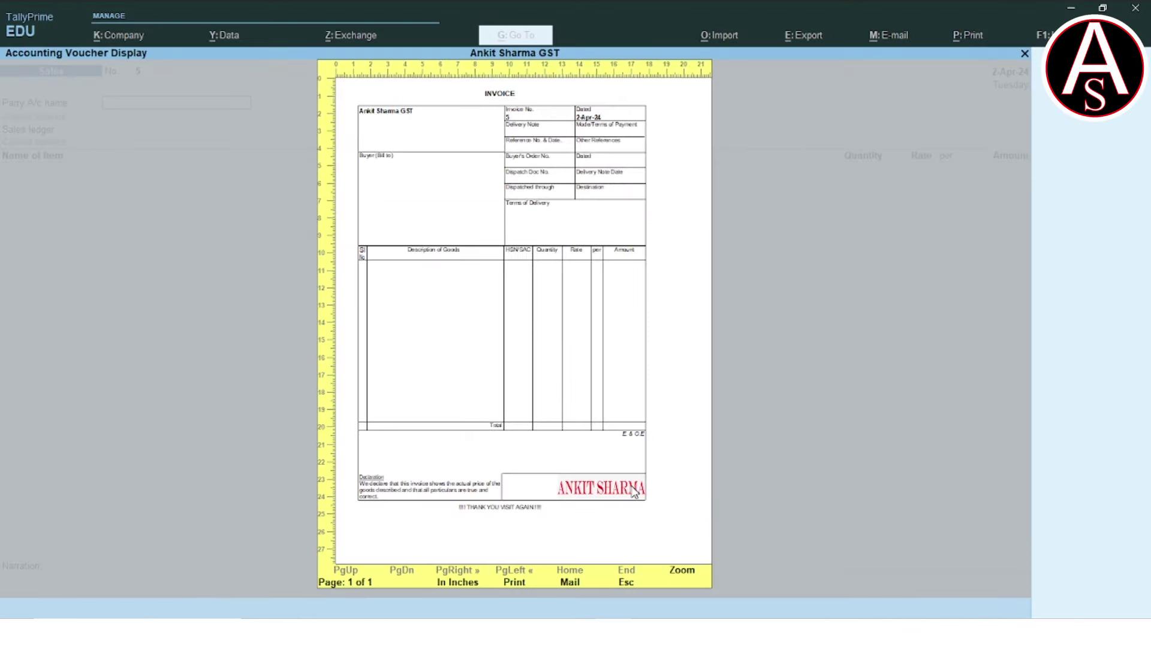
key(Escape)
key(Escape)
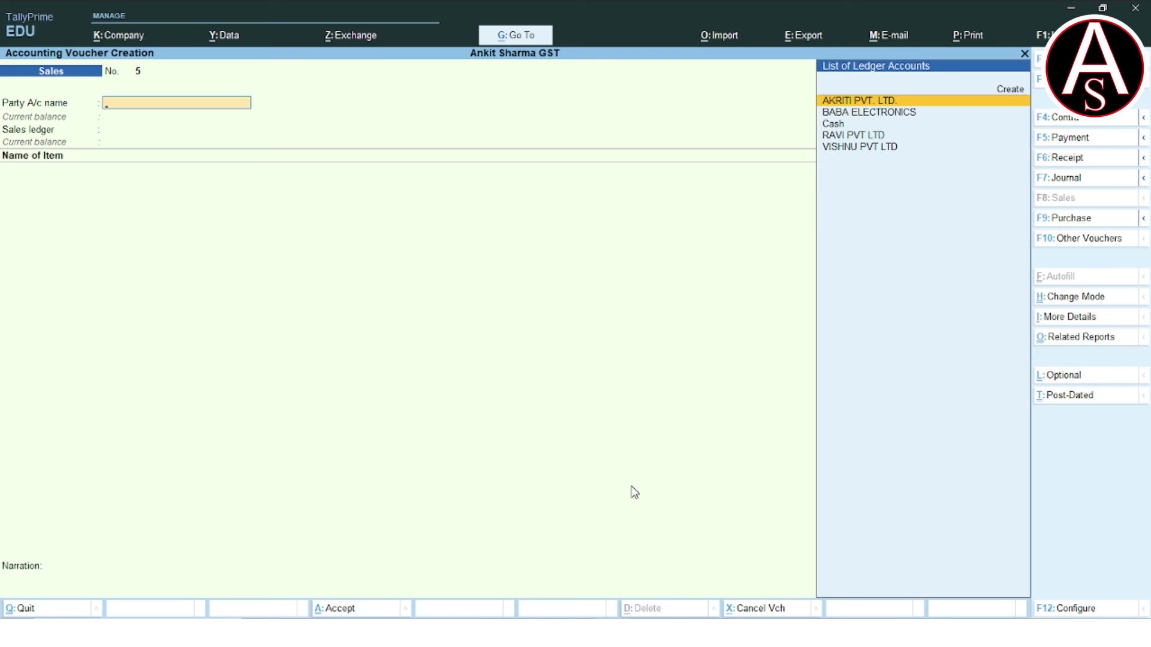